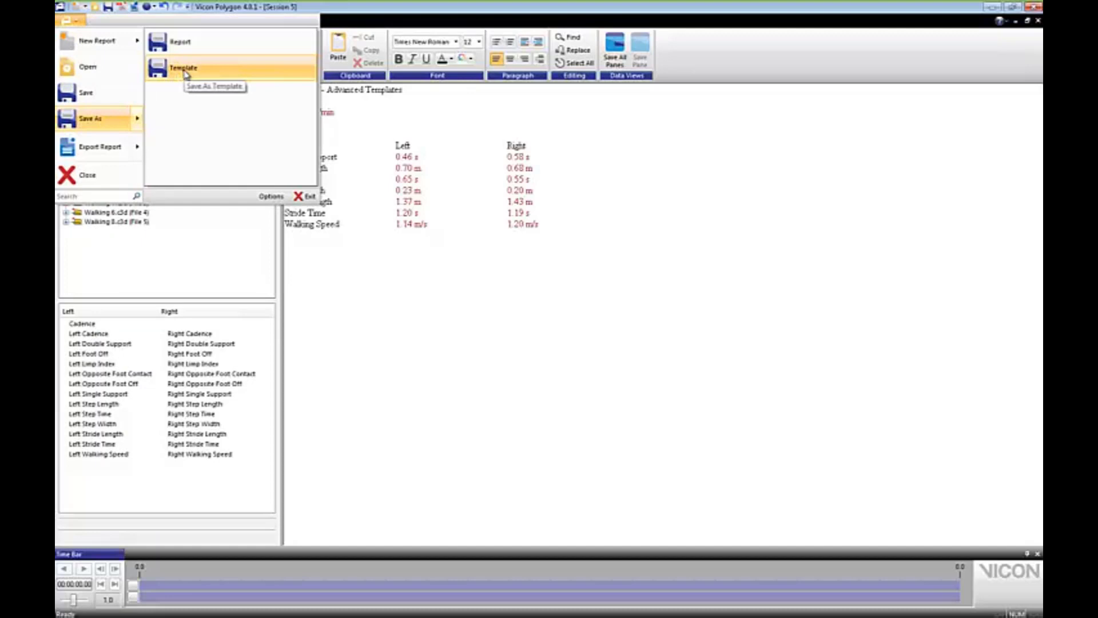
Save the report as a template named "automated text", including Walking 4.c3d (File 3) as a placeholder alongside File 1 and File 2
{"action": "left_click", "coordinate": [184, 68]}
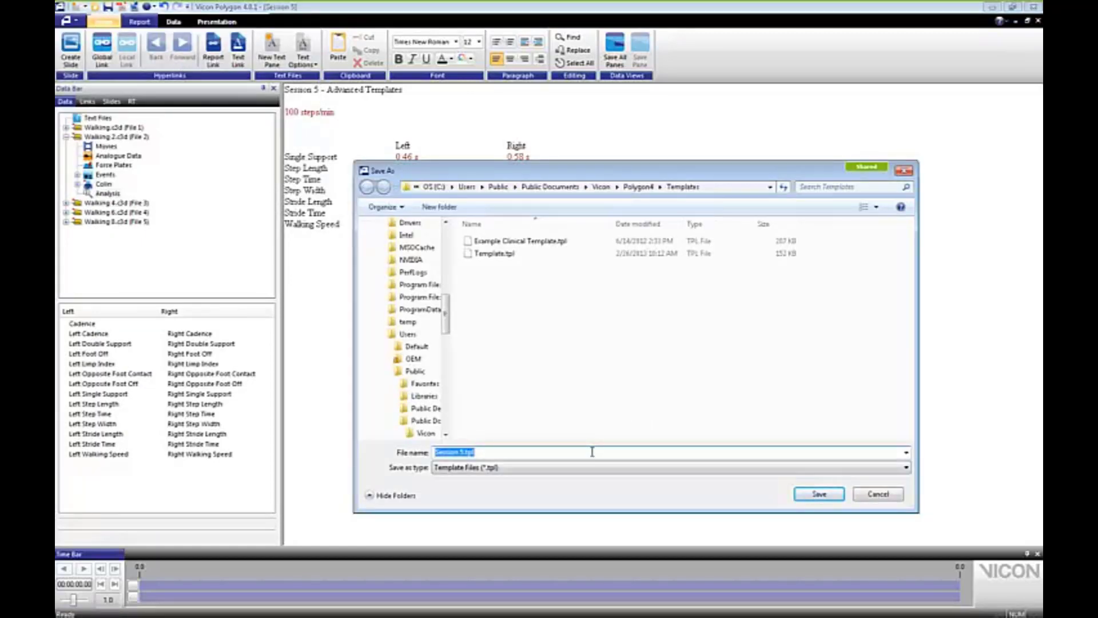
{"action": "type", "text": "Advanced text"}
{"action": "left_click", "coordinate": [819, 496]}
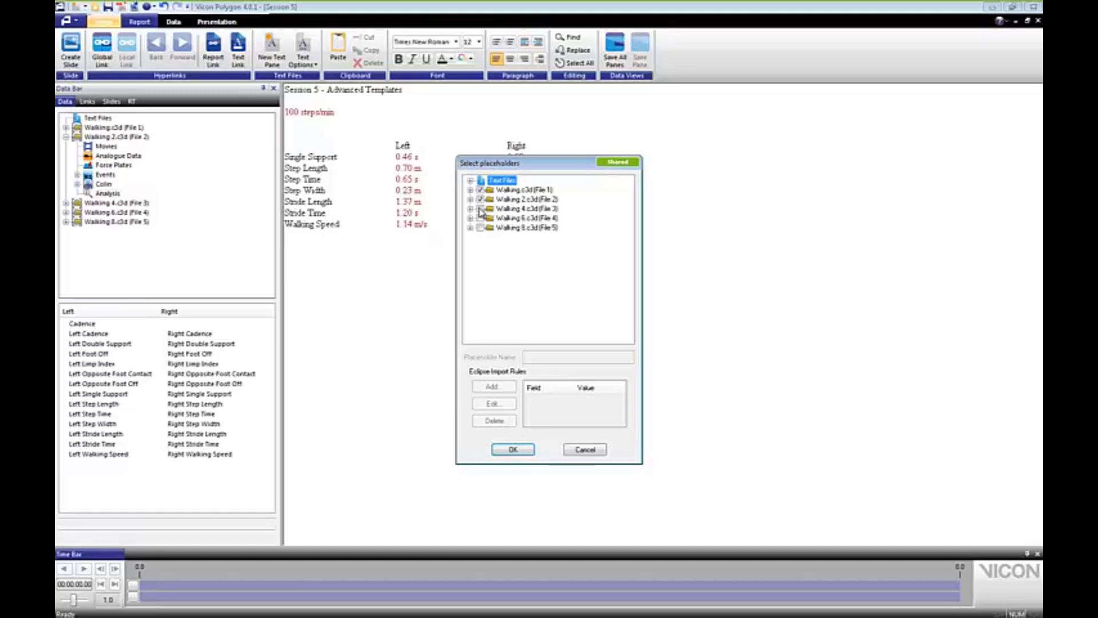
{"action": "left_click", "coordinate": [482, 210]}
{"action": "left_click", "coordinate": [513, 450]}
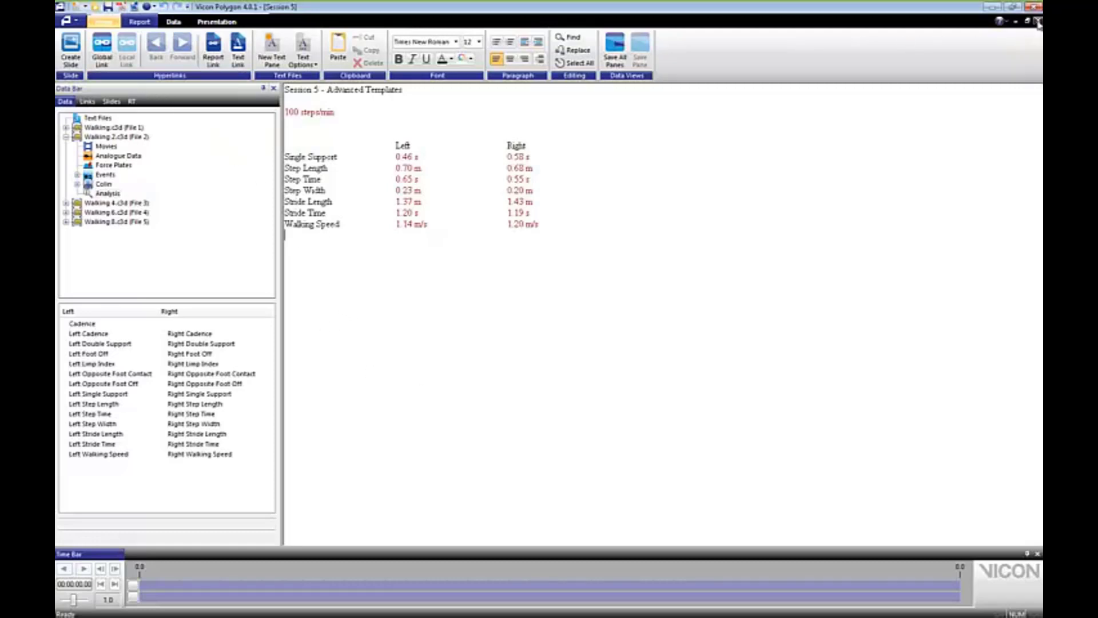
Close the current report and add a new report node under Walking Trials in Data Management
{"action": "left_click", "coordinate": [1038, 21]}
{"action": "left_click", "coordinate": [96, 24]}
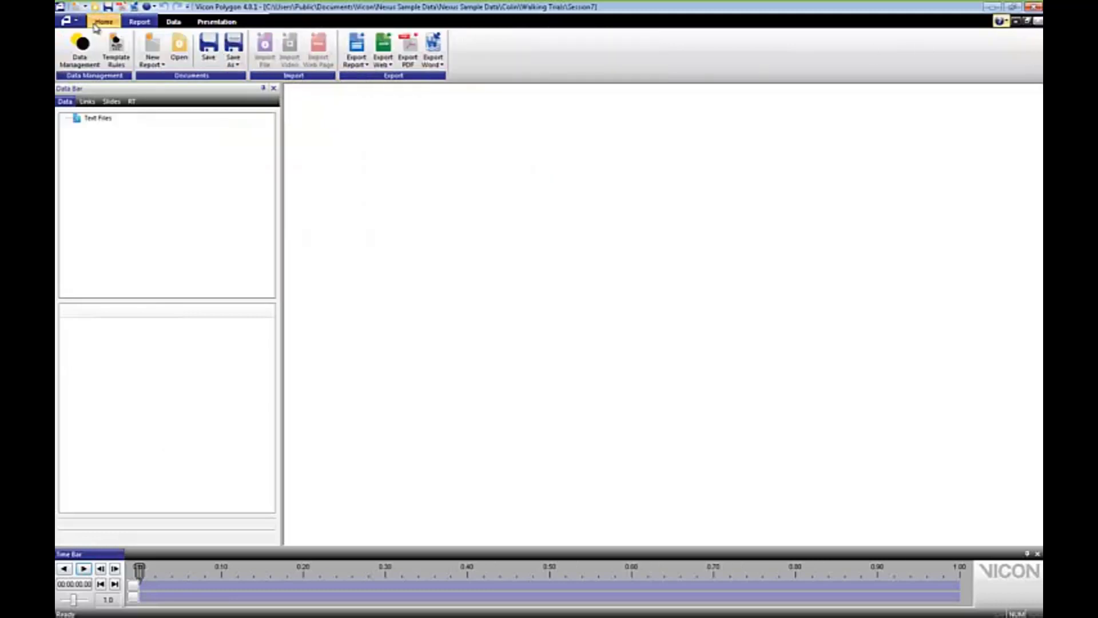
{"action": "left_click", "coordinate": [80, 51]}
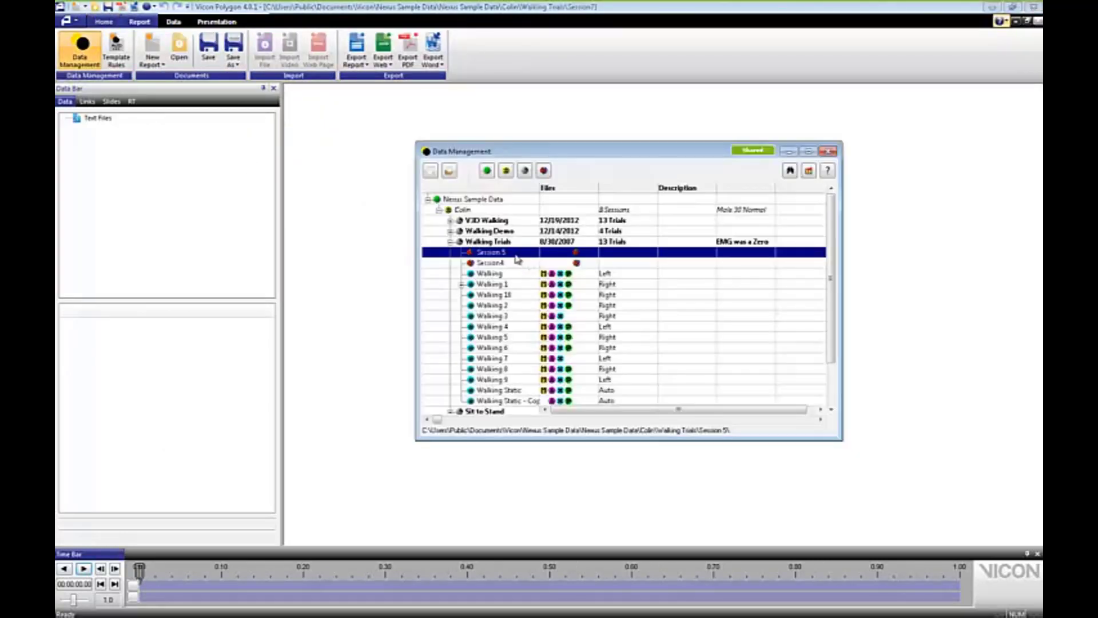
{"action": "left_click", "coordinate": [509, 242]}
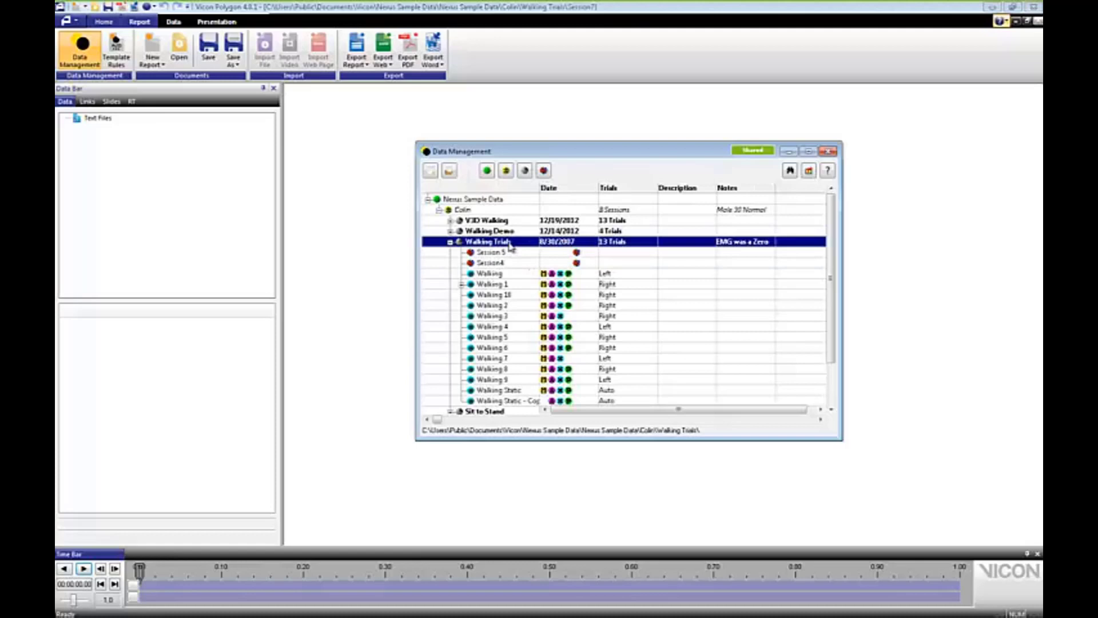
{"action": "left_click", "coordinate": [544, 170]}
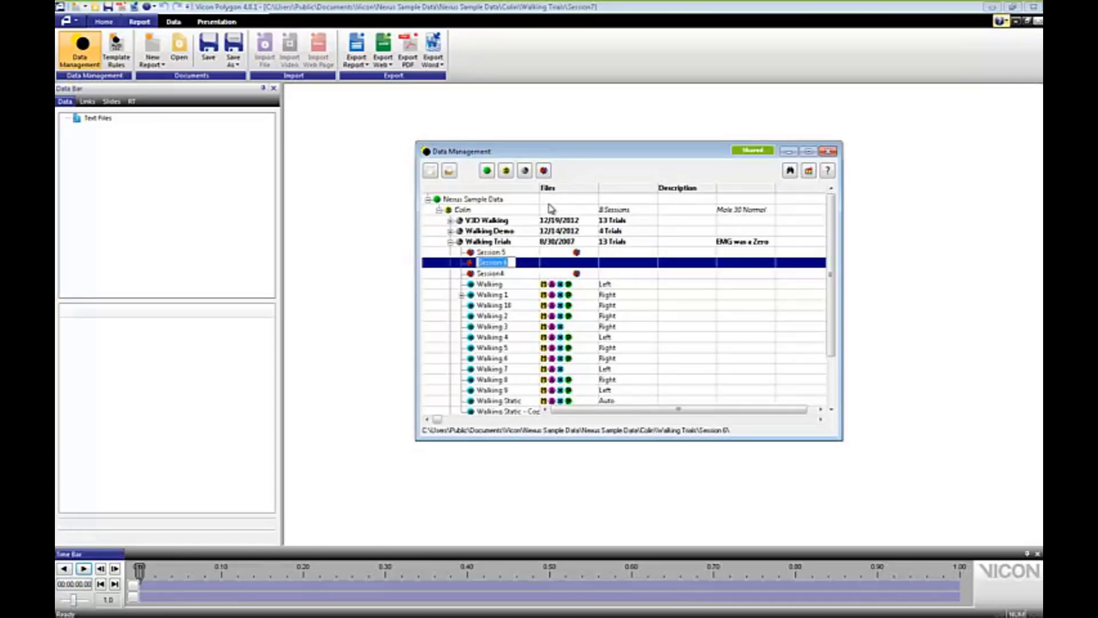
{"action": "key", "text": "Right"}
{"action": "key", "text": "Return"}
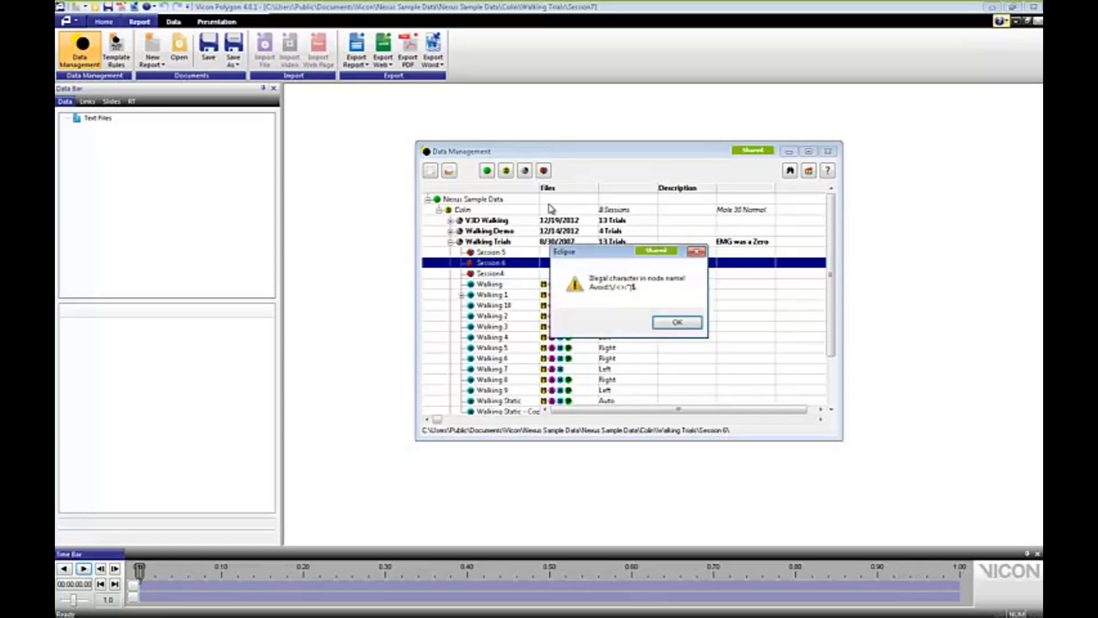
{"action": "left_click", "coordinate": [680, 320]}
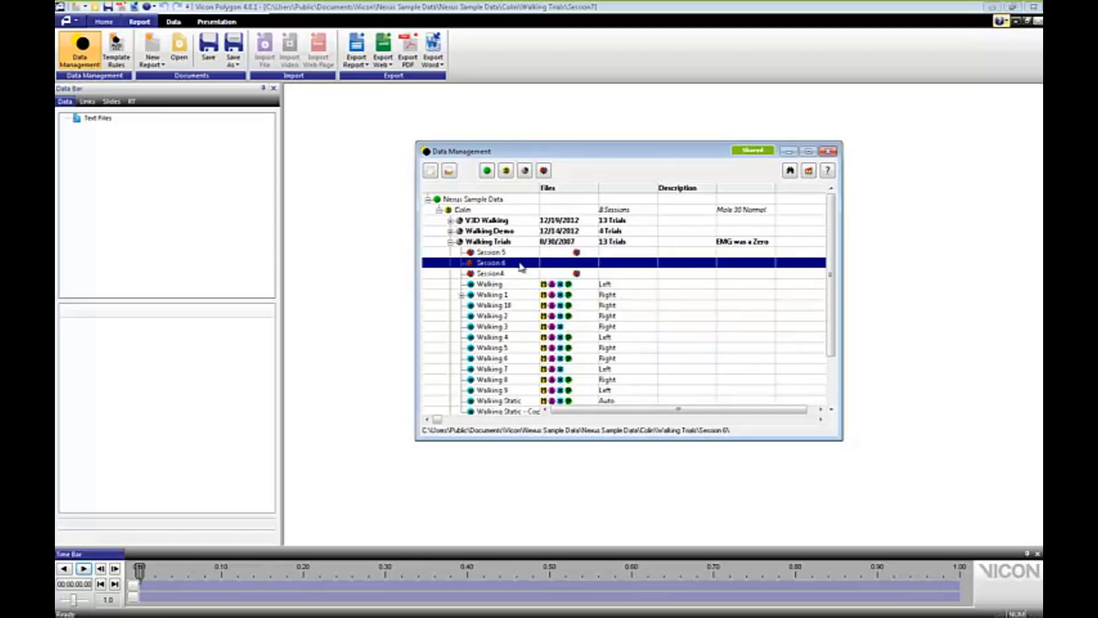
Rename the new report node under Walking Trials as "Session 5-2"
{"action": "right_click", "coordinate": [521, 267]}
{"action": "left_click", "coordinate": [561, 372]}
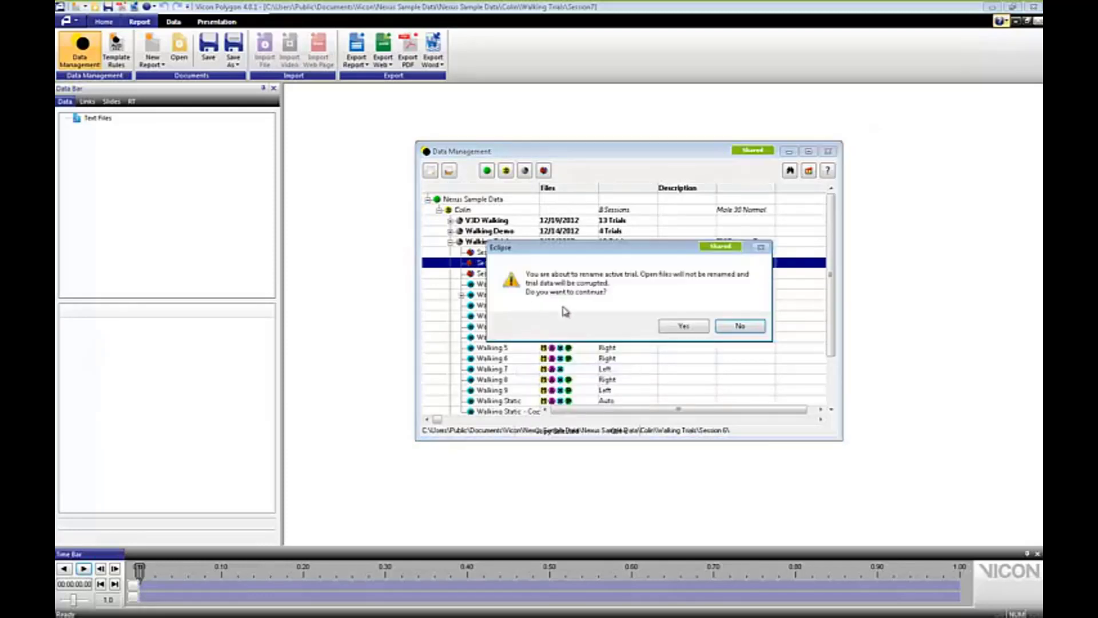
{"action": "left_click", "coordinate": [684, 326]}
{"action": "left_click", "coordinate": [511, 264]}
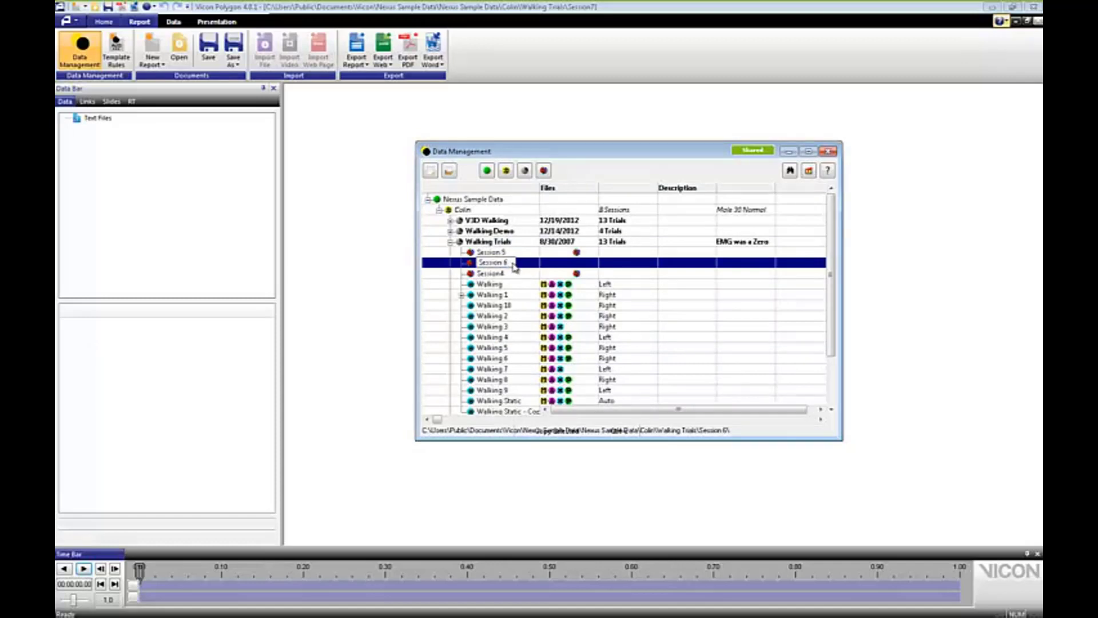
{"action": "type", "text": "5-2"}
{"action": "key", "text": "Return"}
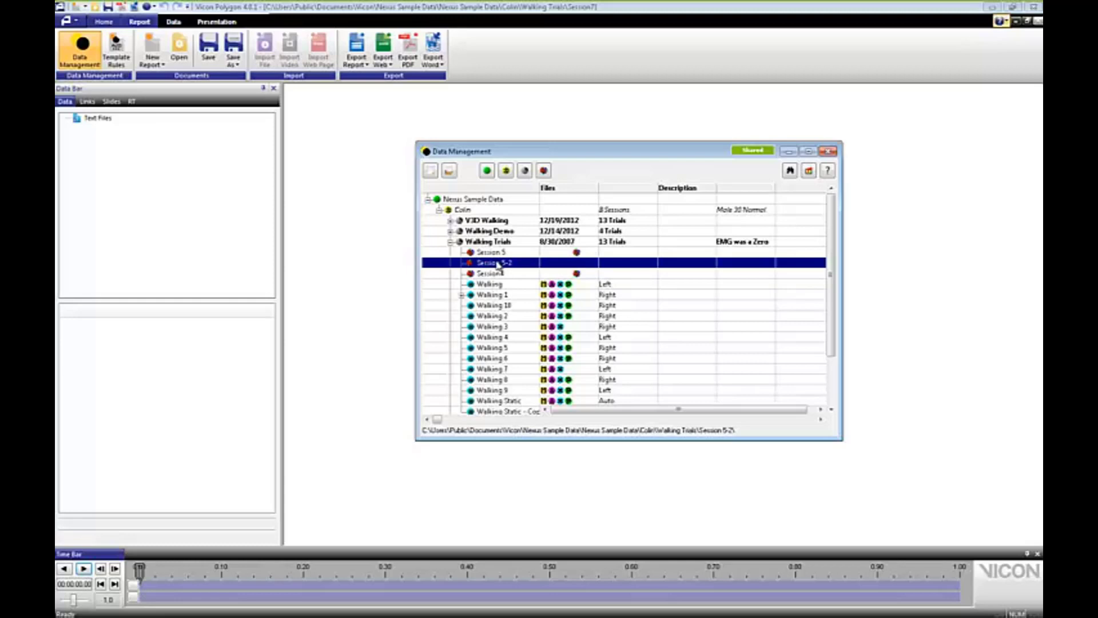
Open the Session 5-2 report, basing it on the automated text.tpl template
{"action": "double_click", "coordinate": [497, 264]}
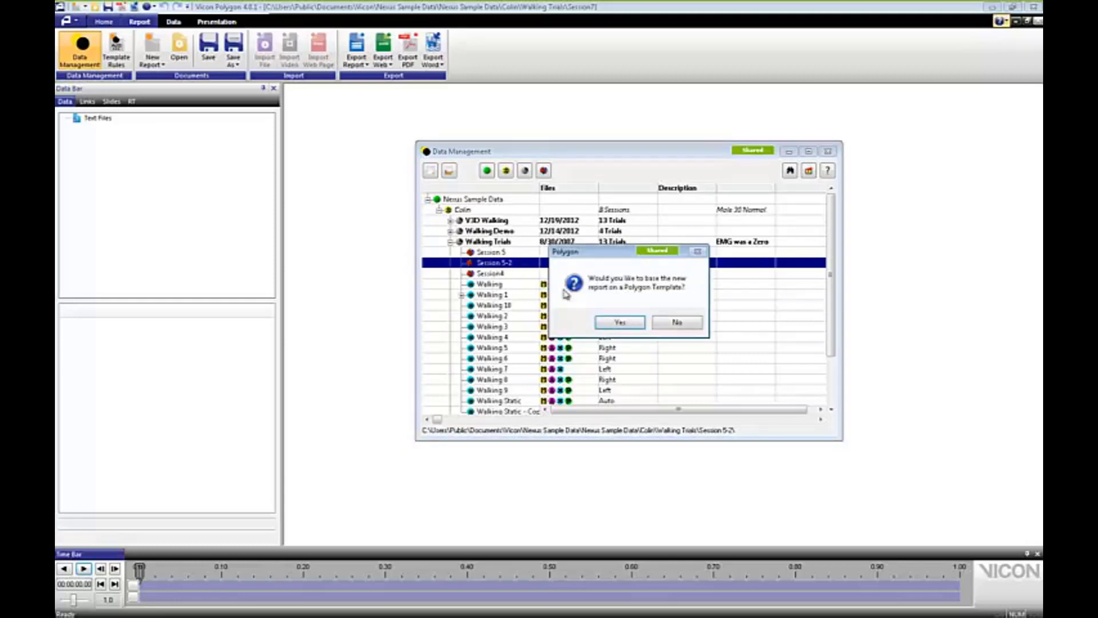
{"action": "left_click", "coordinate": [619, 324]}
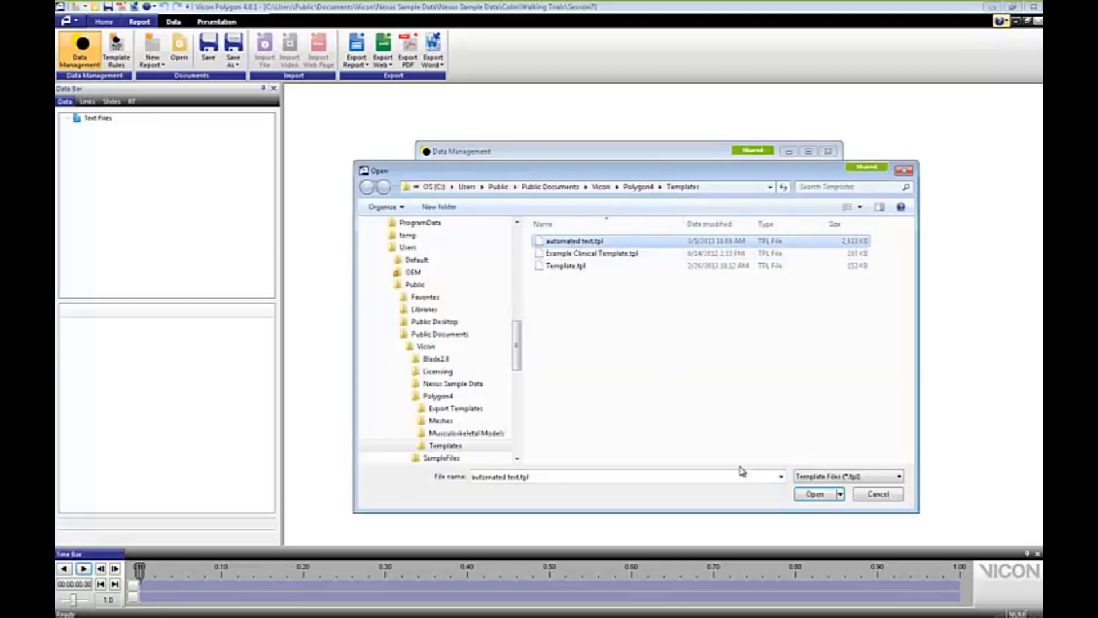
{"action": "left_click", "coordinate": [818, 493]}
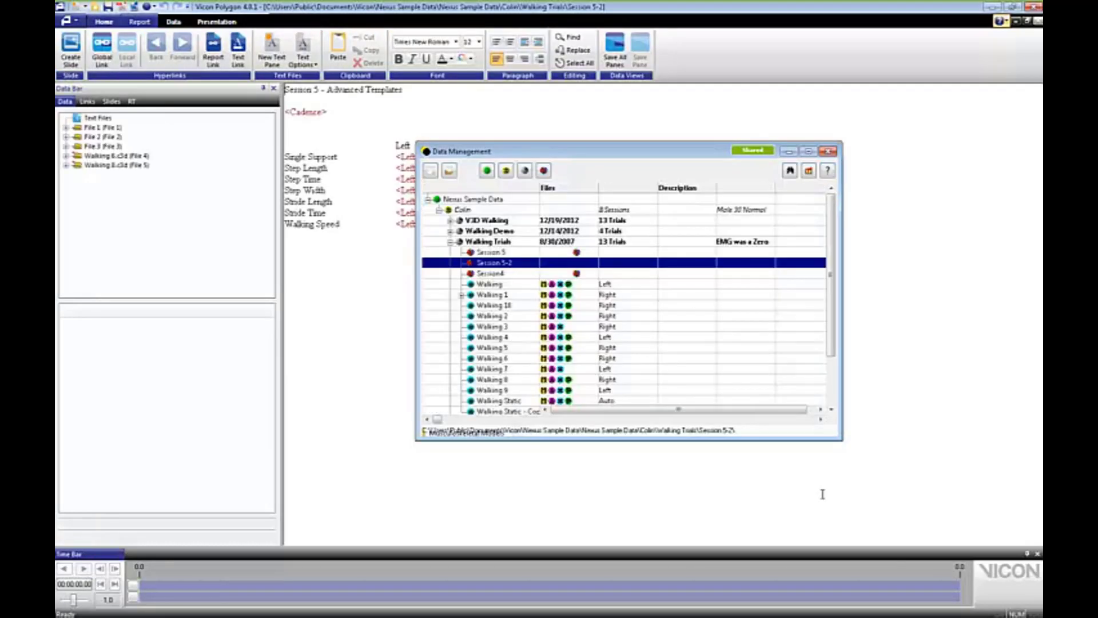
Load the Walking 1 trial into the File 1 placeholder
{"action": "left_click_drag", "start_coordinate": [636, 152], "coordinate": [758, 250]}
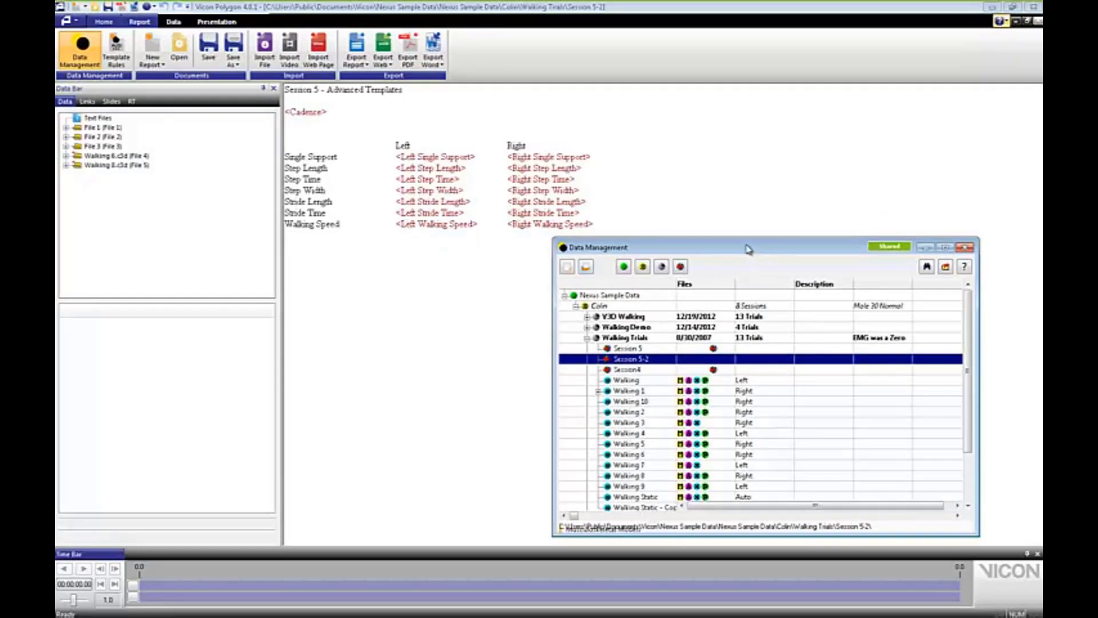
{"action": "left_click_drag", "start_coordinate": [748, 245], "coordinate": [665, 238]}
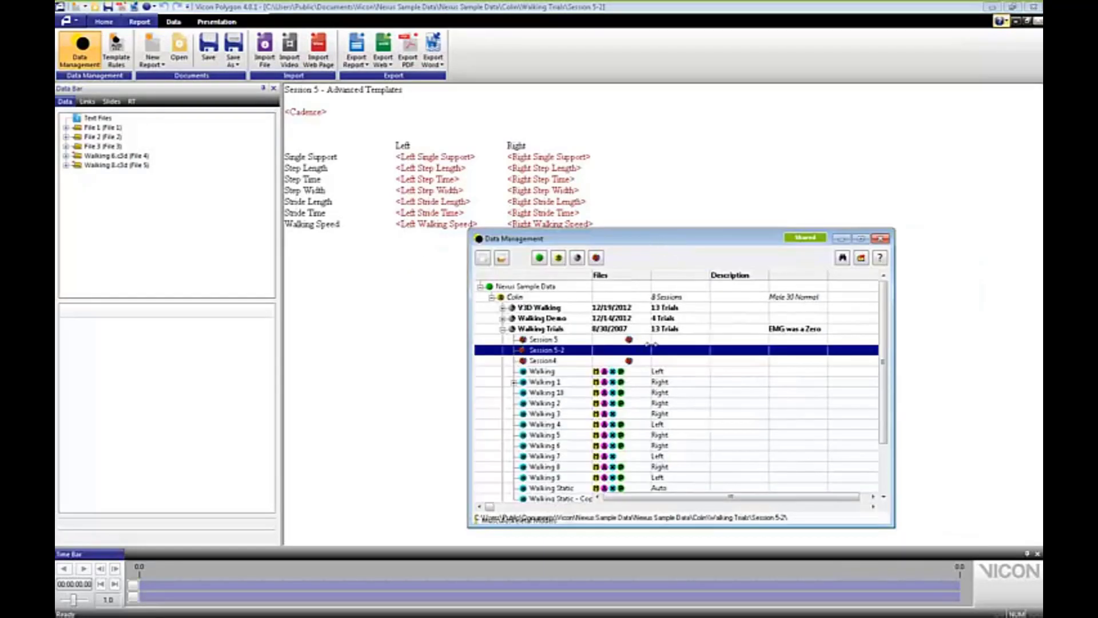
{"action": "double_click", "coordinate": [622, 382]}
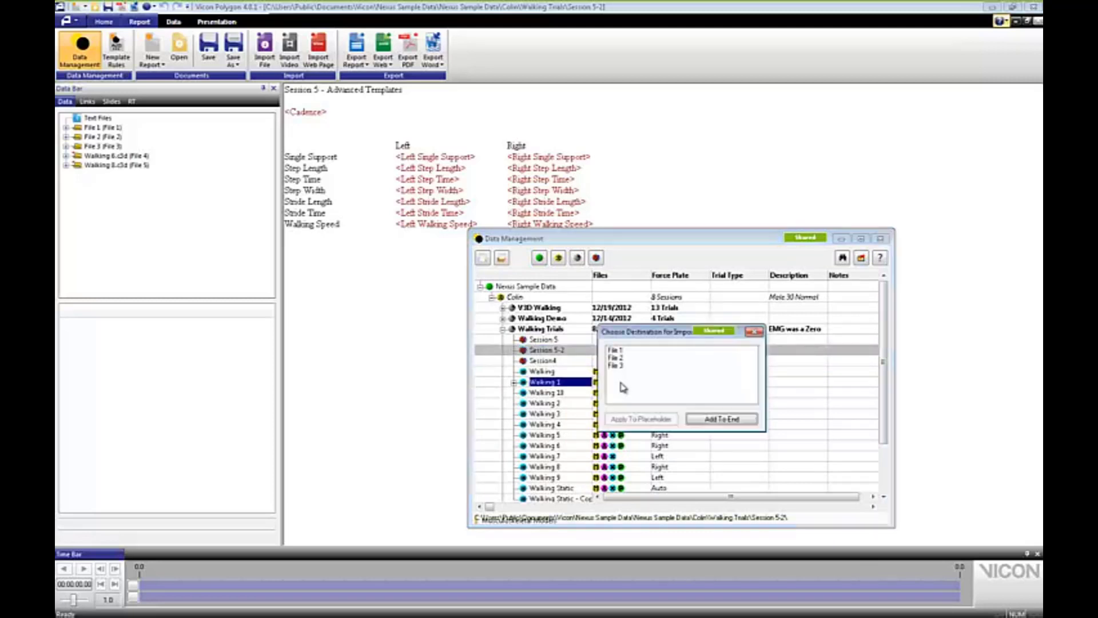
{"action": "left_click", "coordinate": [623, 350]}
{"action": "left_click", "coordinate": [641, 420]}
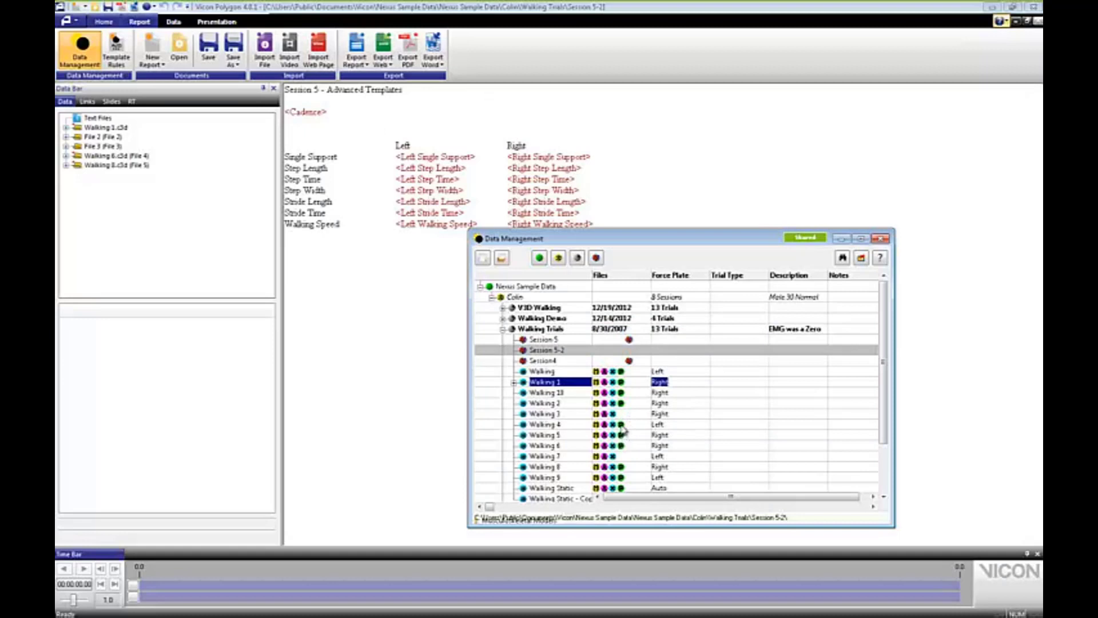
Load Walking 4 into the File 2 placeholder and Walking 5 into File 3, then close Data Management
{"action": "double_click", "coordinate": [623, 428]}
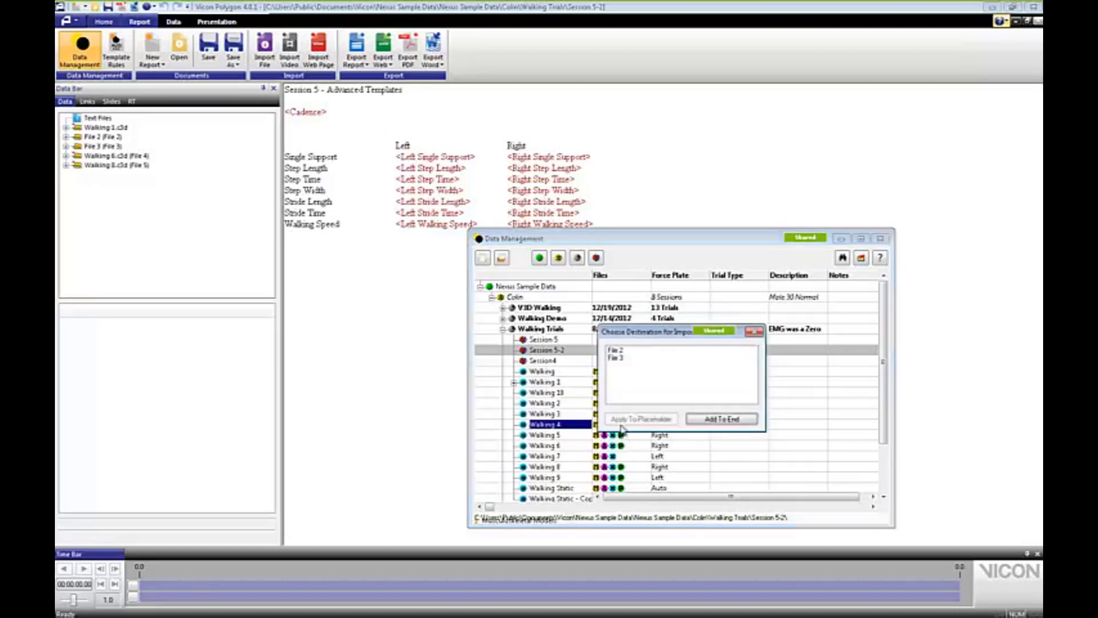
{"action": "left_click", "coordinate": [623, 350]}
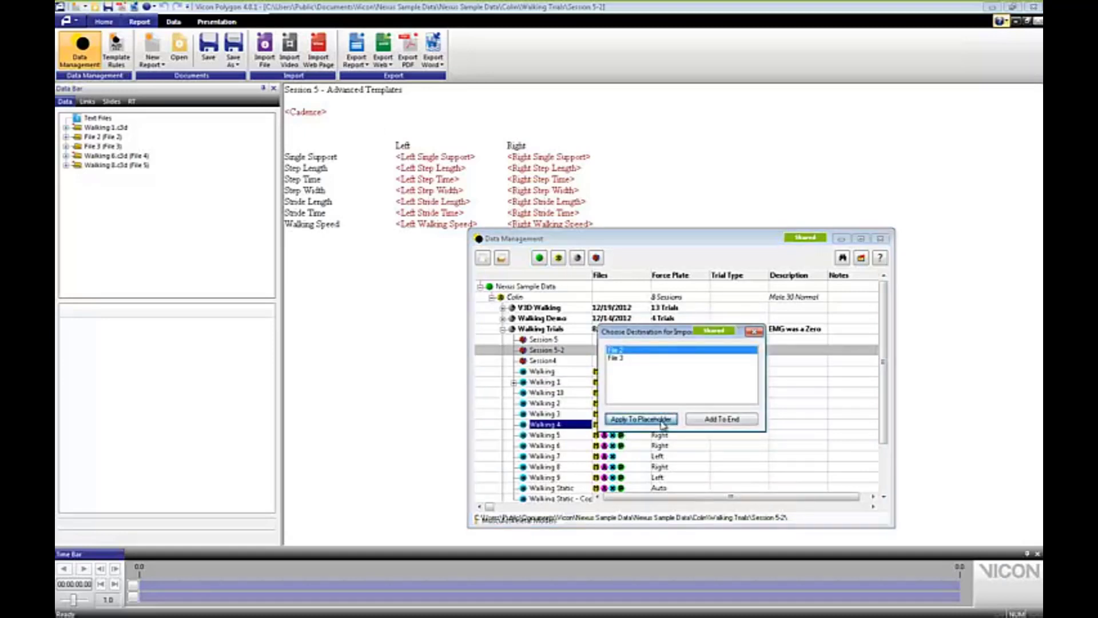
{"action": "left_click", "coordinate": [662, 422]}
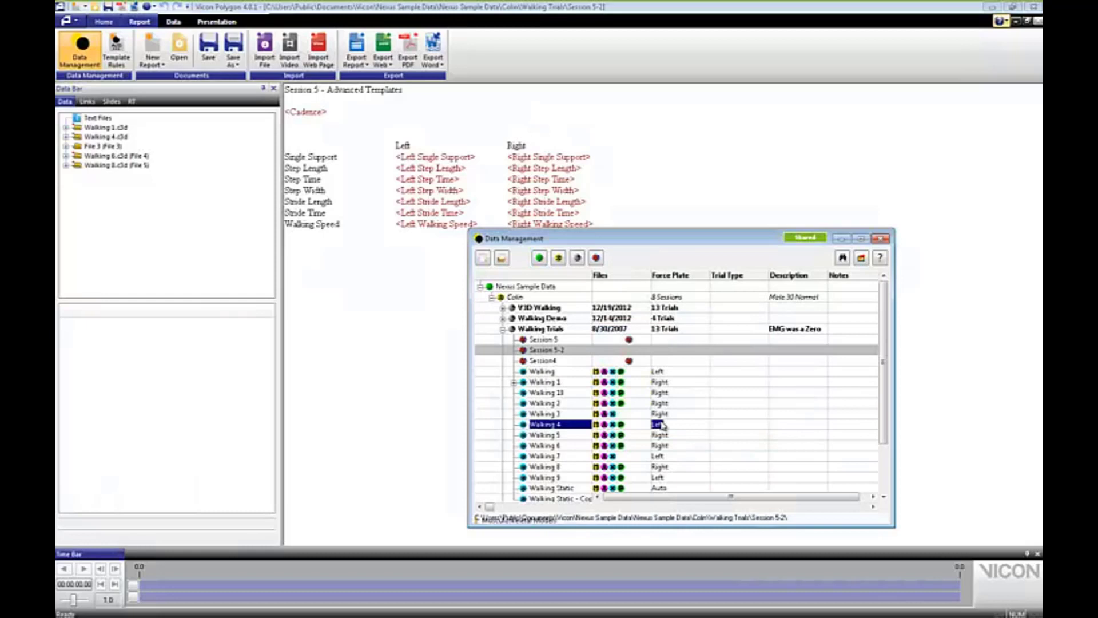
{"action": "double_click", "coordinate": [623, 438]}
{"action": "left_click", "coordinate": [621, 359]}
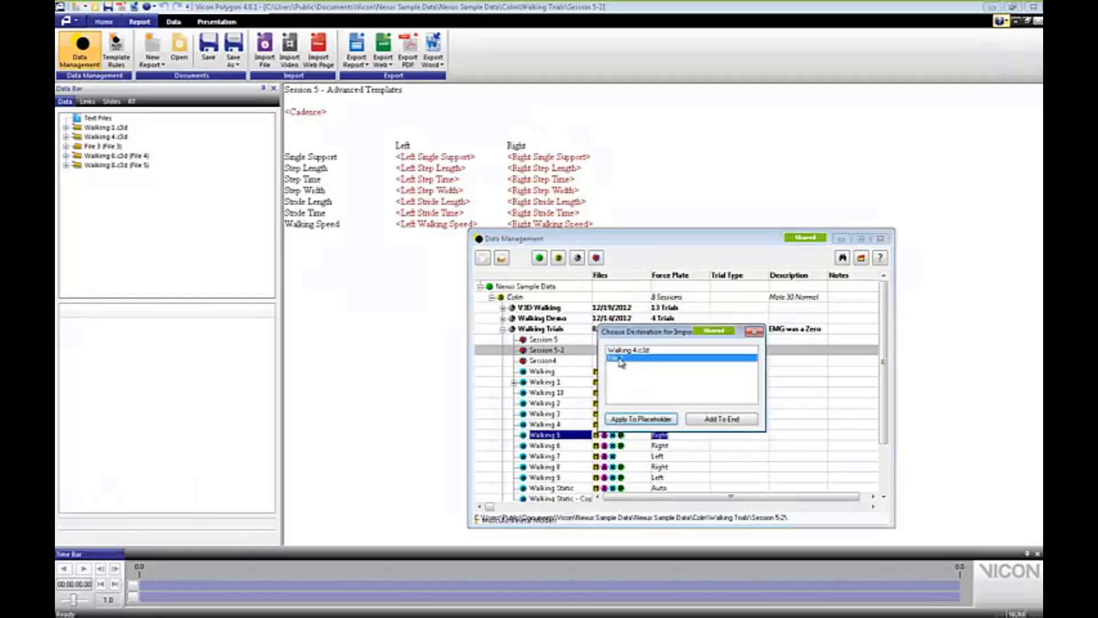
{"action": "left_click", "coordinate": [637, 422]}
{"action": "left_click", "coordinate": [880, 239]}
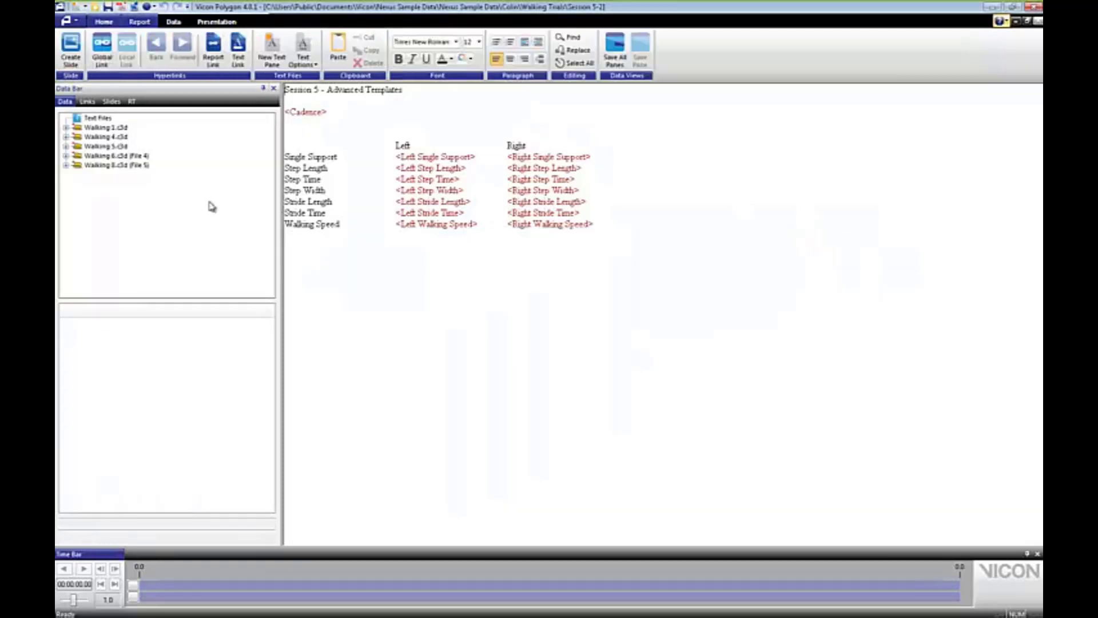
Inspect the gait cycle parameter generation options of the Walking 4 trial's analysis
{"action": "left_click", "coordinate": [93, 138]}
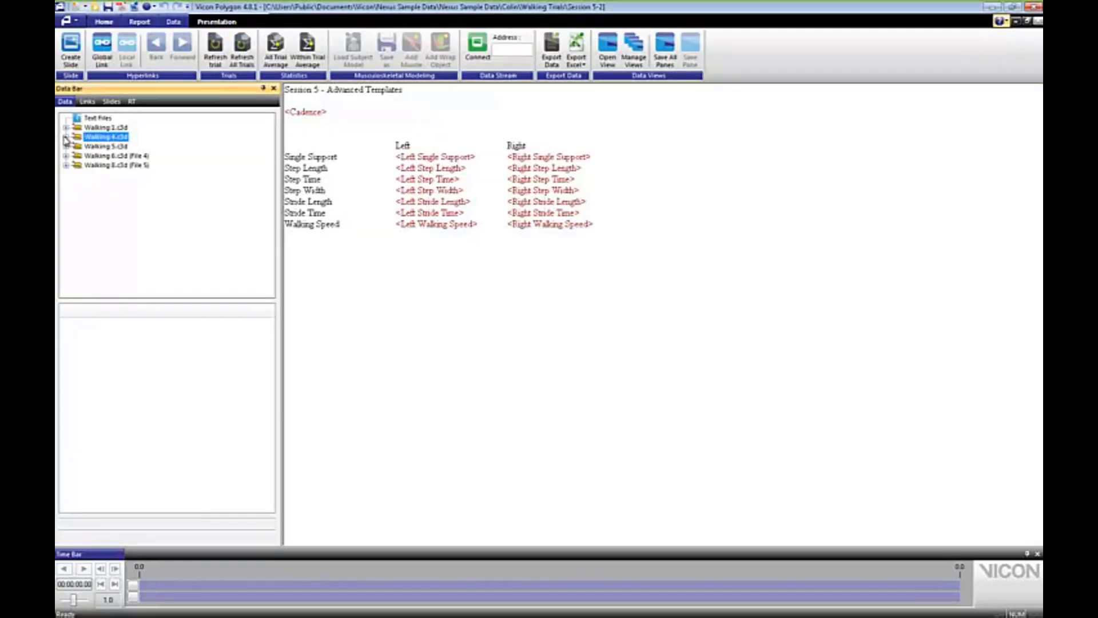
{"action": "left_click", "coordinate": [66, 137]}
{"action": "left_click", "coordinate": [112, 194]}
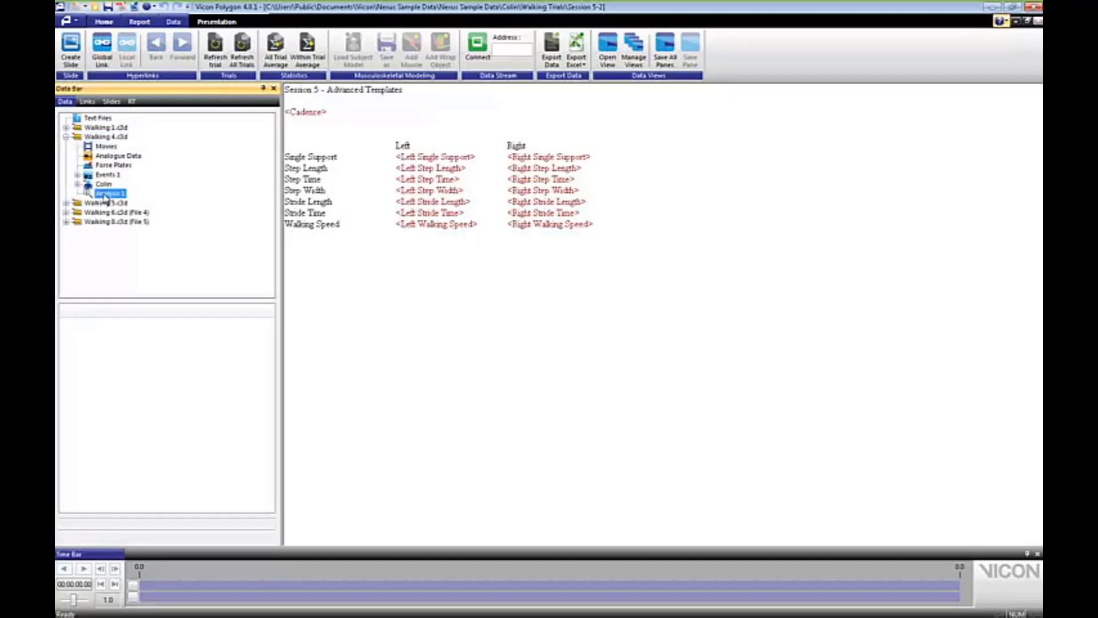
{"action": "right_click", "coordinate": [112, 197]}
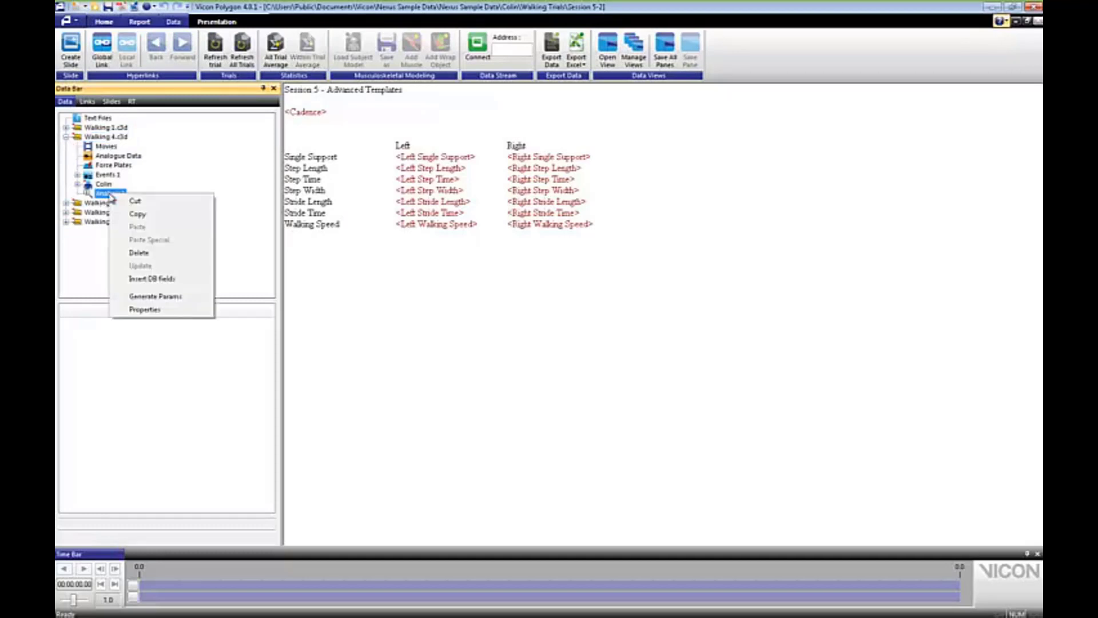
{"action": "left_click", "coordinate": [140, 311]}
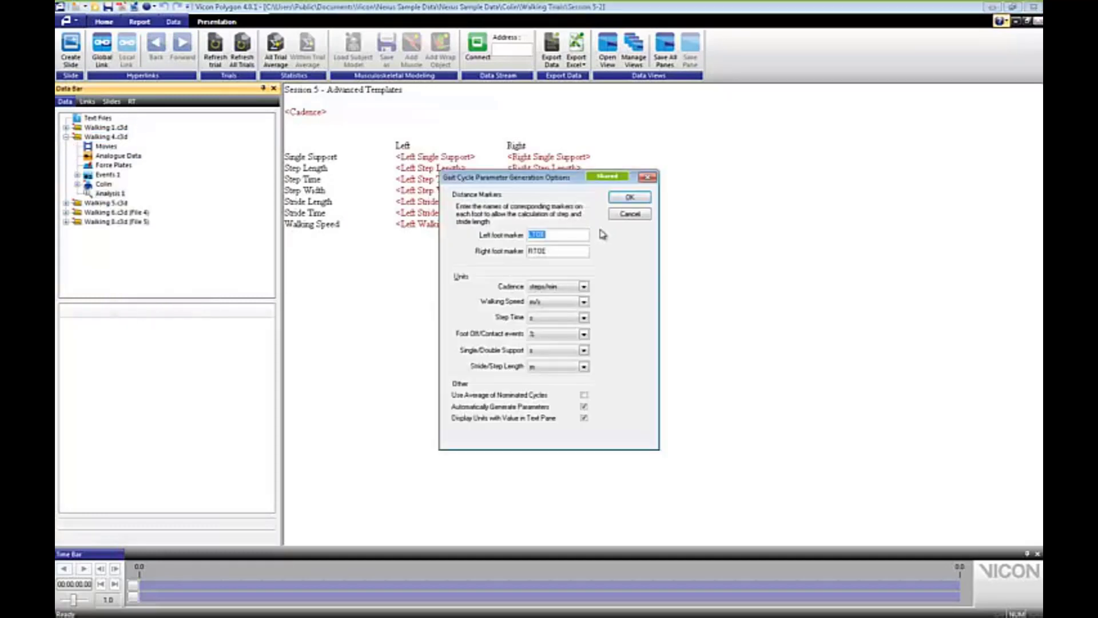
{"action": "left_click", "coordinate": [647, 178]}
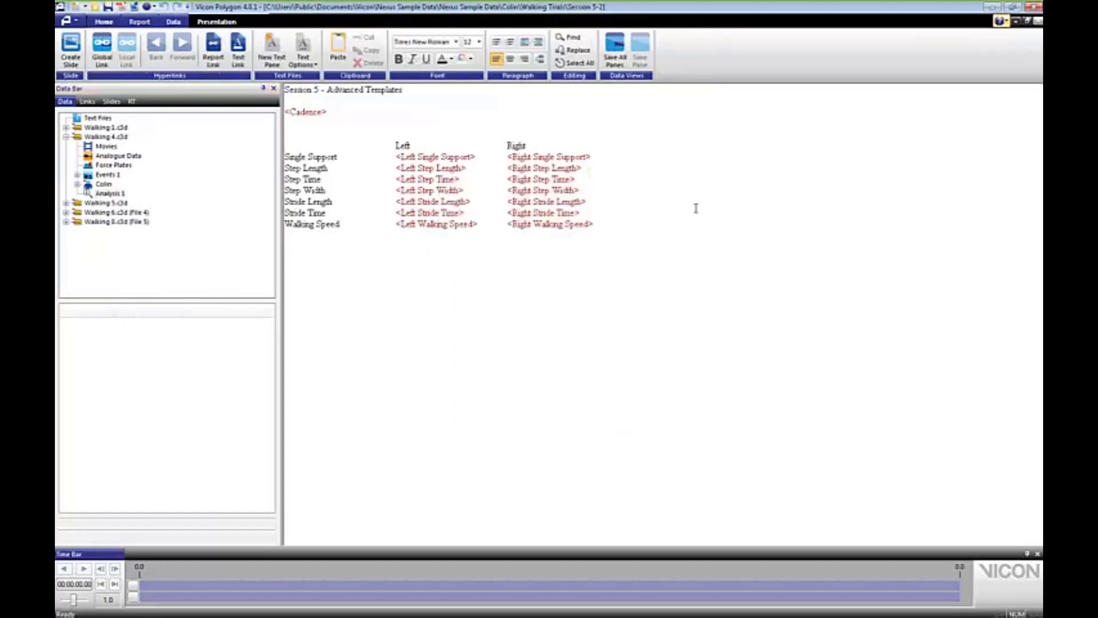
{"action": "left_click_drag", "start_coordinate": [646, 233], "coordinate": [303, 224]}
{"action": "left_click", "coordinate": [296, 146]}
{"action": "left_click", "coordinate": [298, 113]}
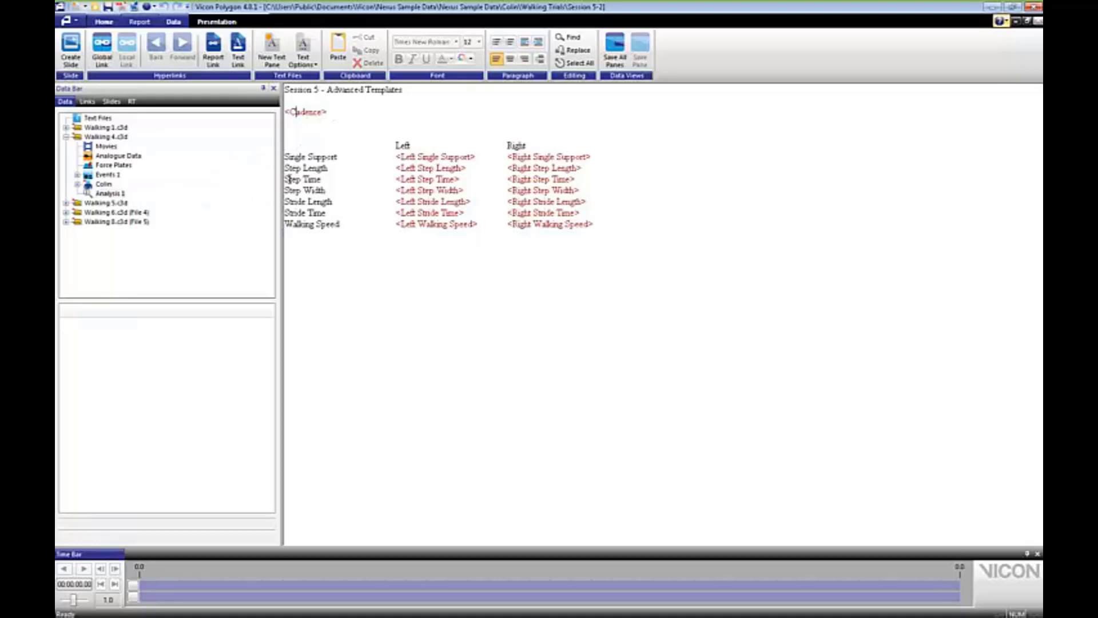
Close Session 5-2 without saving and reopen the Session 5 report from Data Management
{"action": "left_click", "coordinate": [1039, 20]}
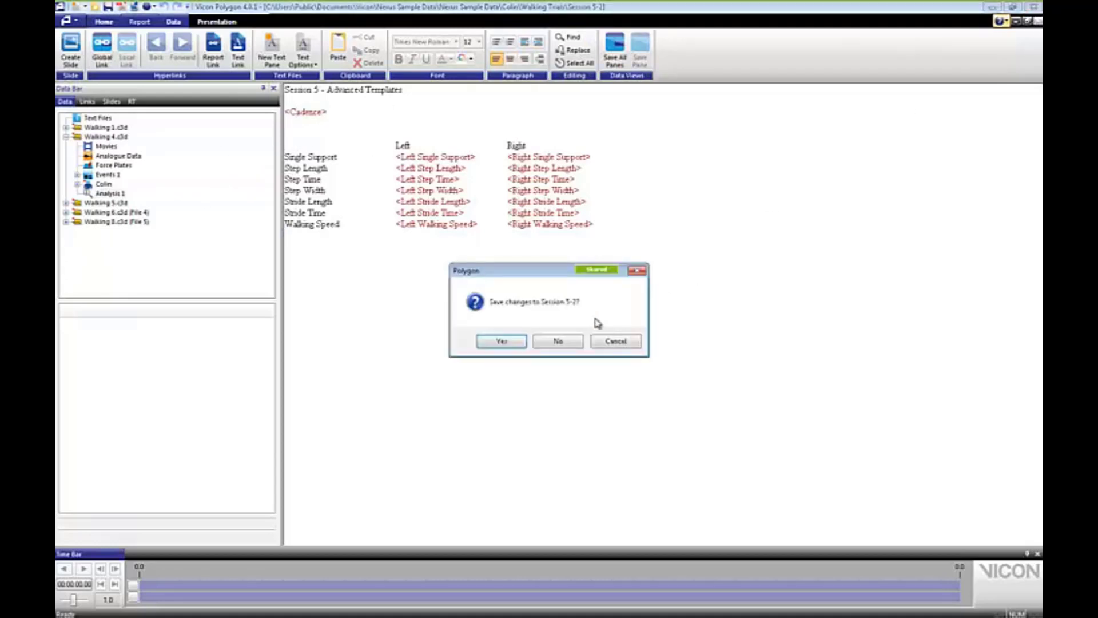
{"action": "left_click", "coordinate": [558, 341]}
{"action": "left_click", "coordinate": [102, 22]}
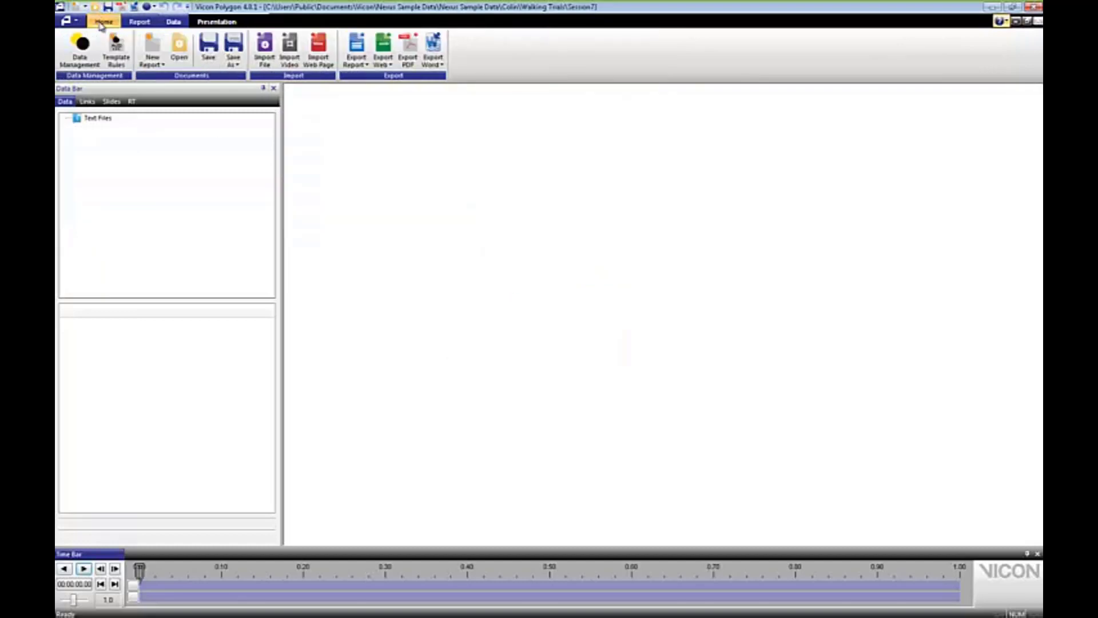
{"action": "left_click", "coordinate": [80, 48]}
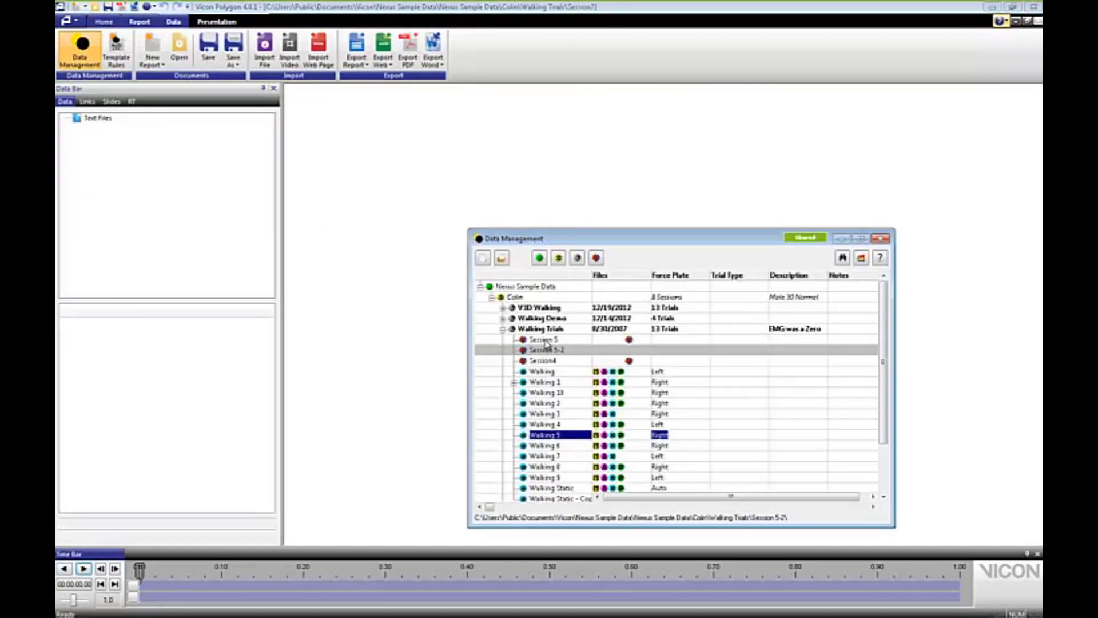
{"action": "double_click", "coordinate": [545, 340]}
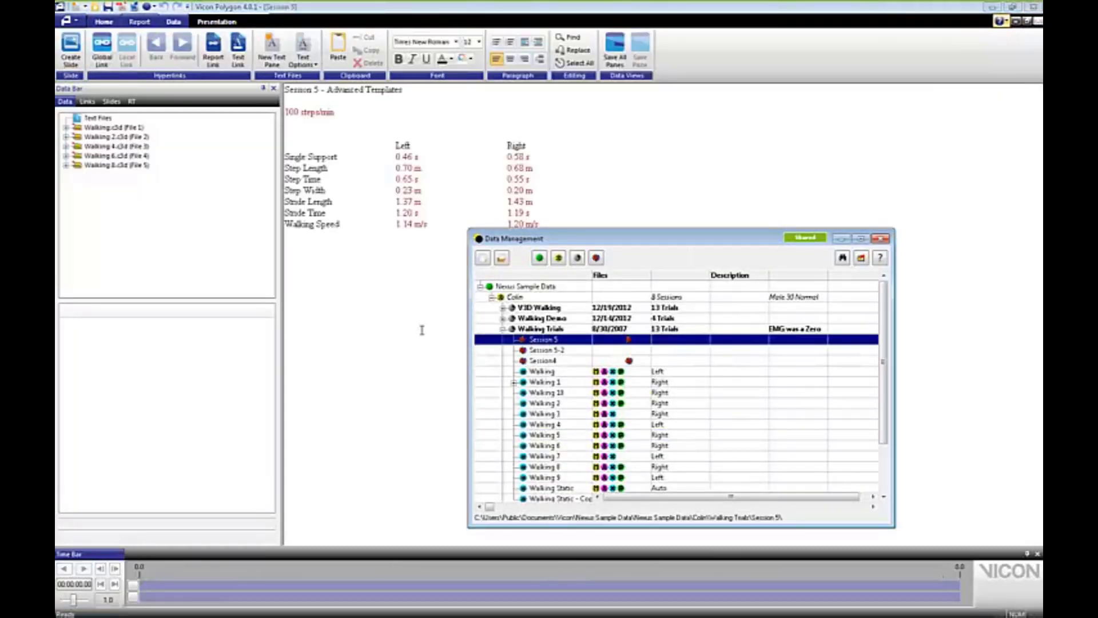
{"action": "left_click", "coordinate": [881, 239]}
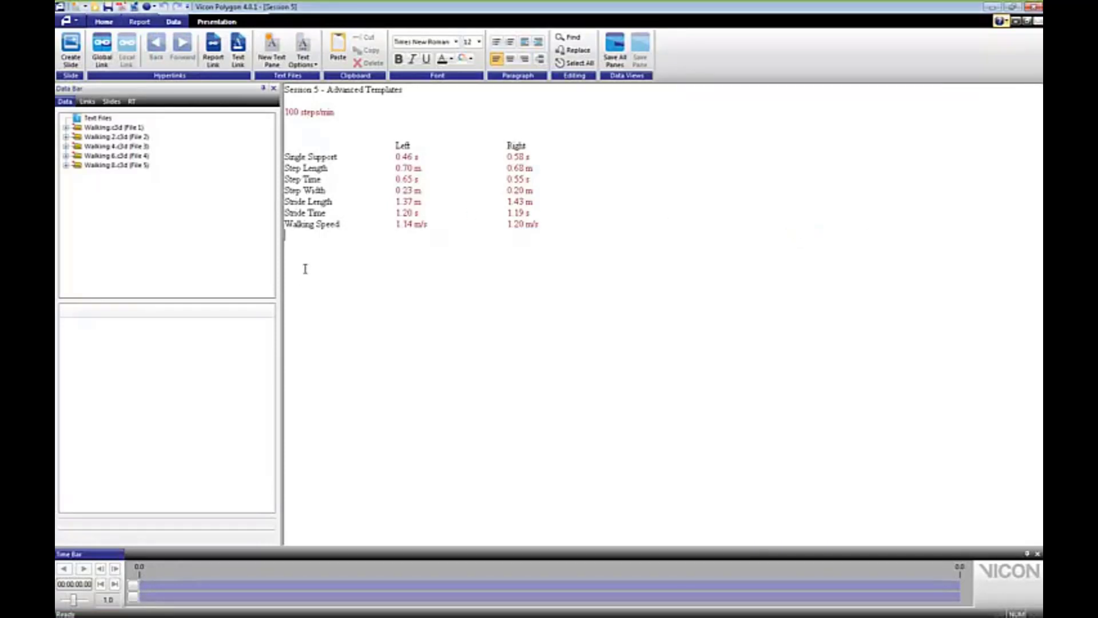
Add the line "temporal parameters" below the Walking Speed row and turn it into a global link
{"action": "key", "text": "Return"}
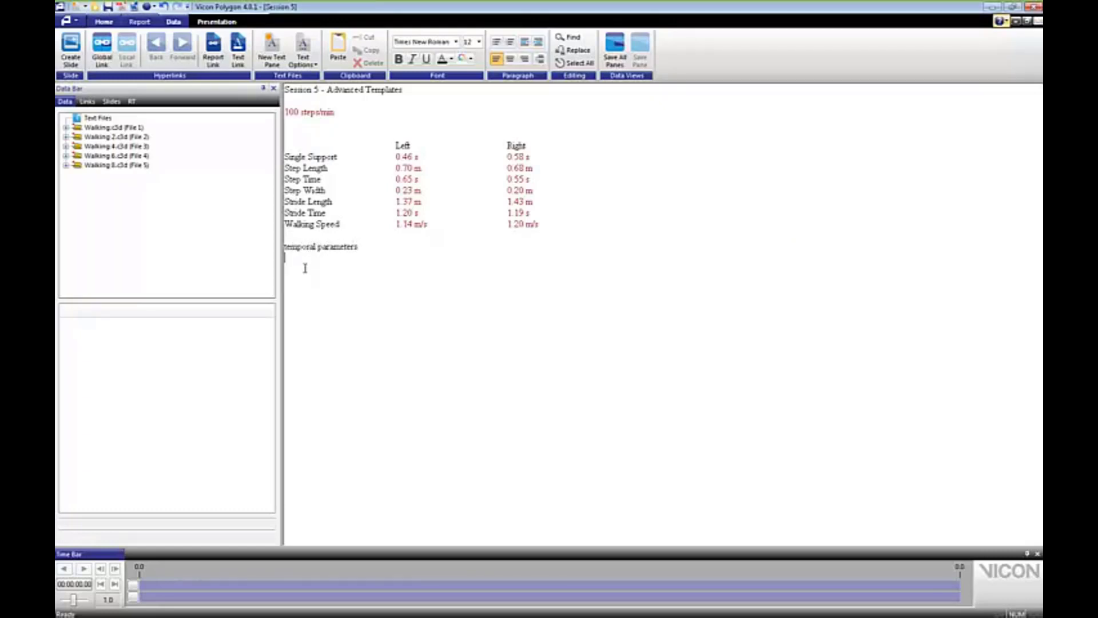
{"action": "left_click_drag", "start_coordinate": [374, 246], "coordinate": [243, 243]}
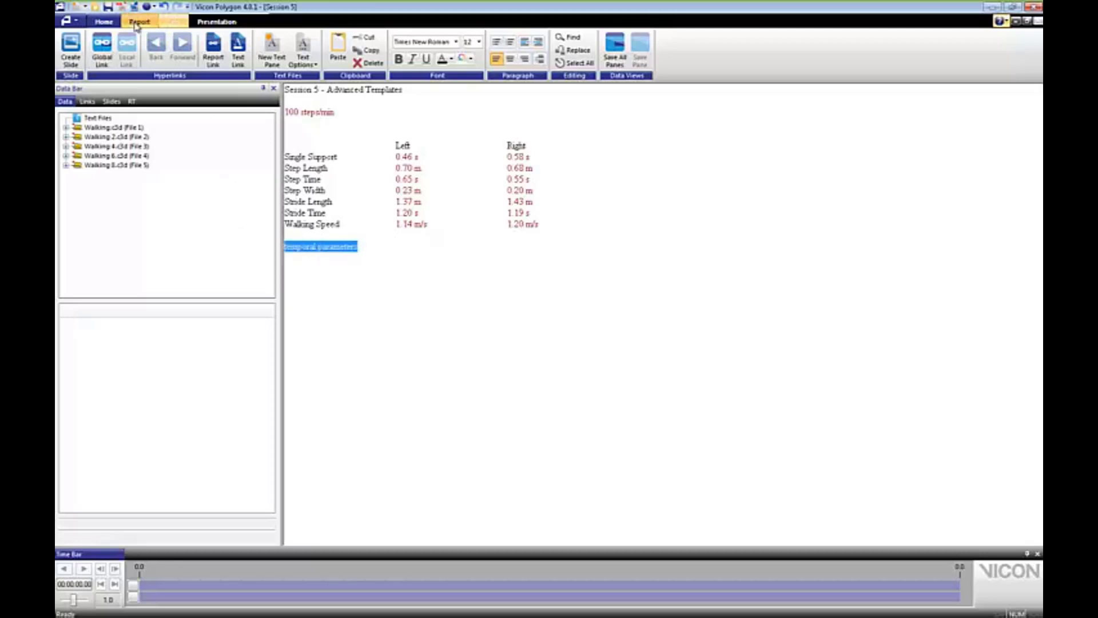
{"action": "left_click", "coordinate": [104, 50]}
{"action": "left_click", "coordinate": [554, 343]}
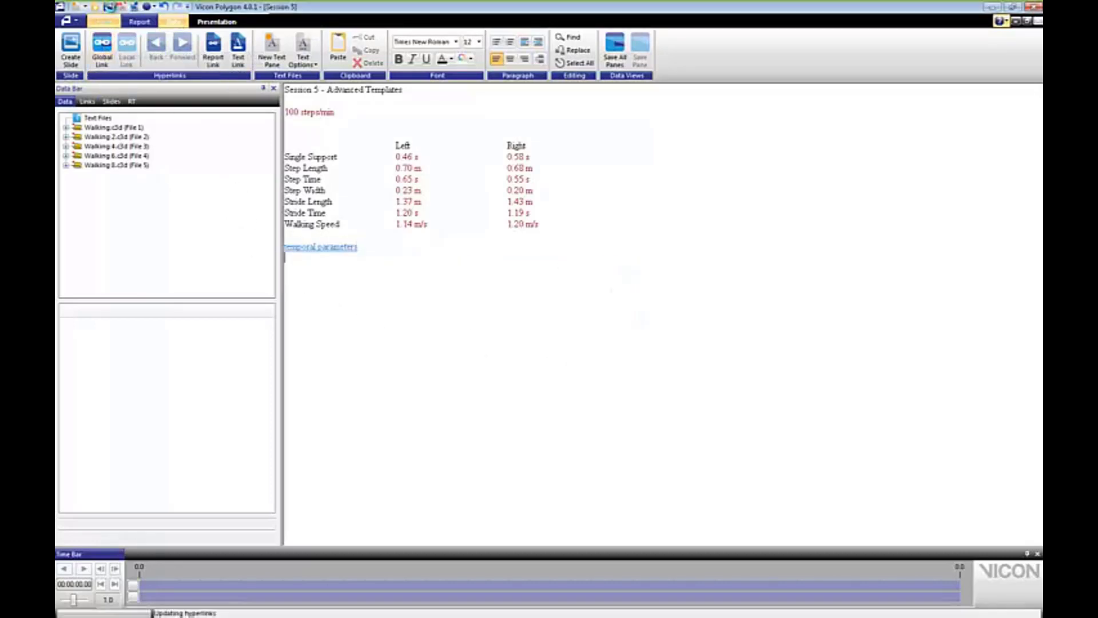
Save the report as a template, replacing the existing automated text.tpl
{"action": "left_click", "coordinate": [70, 21]}
{"action": "mouse_move", "coordinate": [98, 118]}
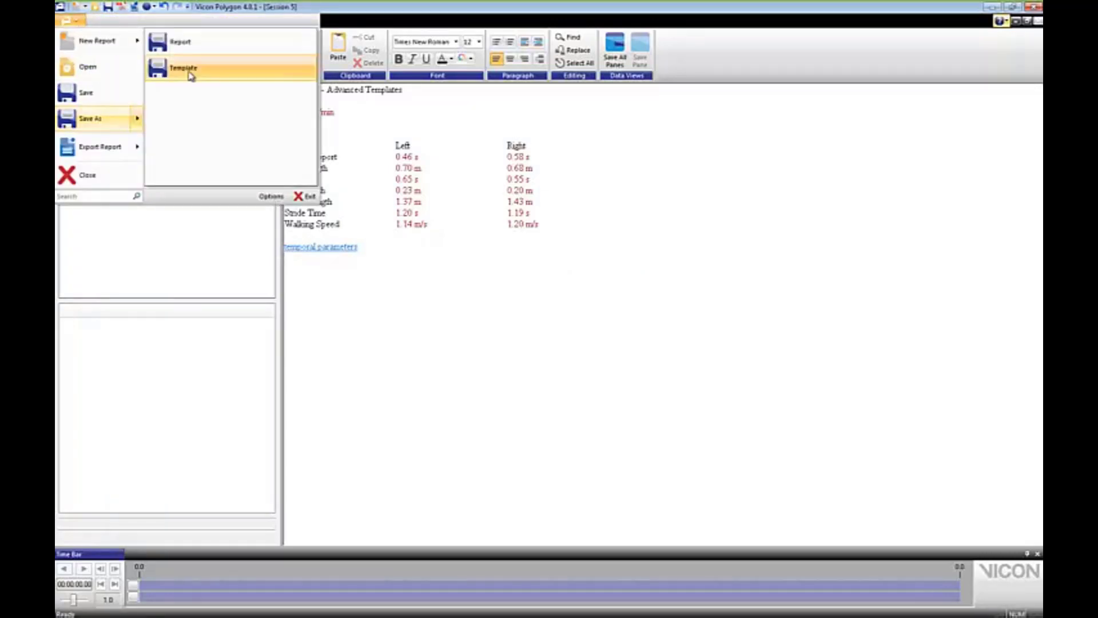
{"action": "left_click", "coordinate": [189, 73]}
{"action": "left_click", "coordinate": [486, 240]}
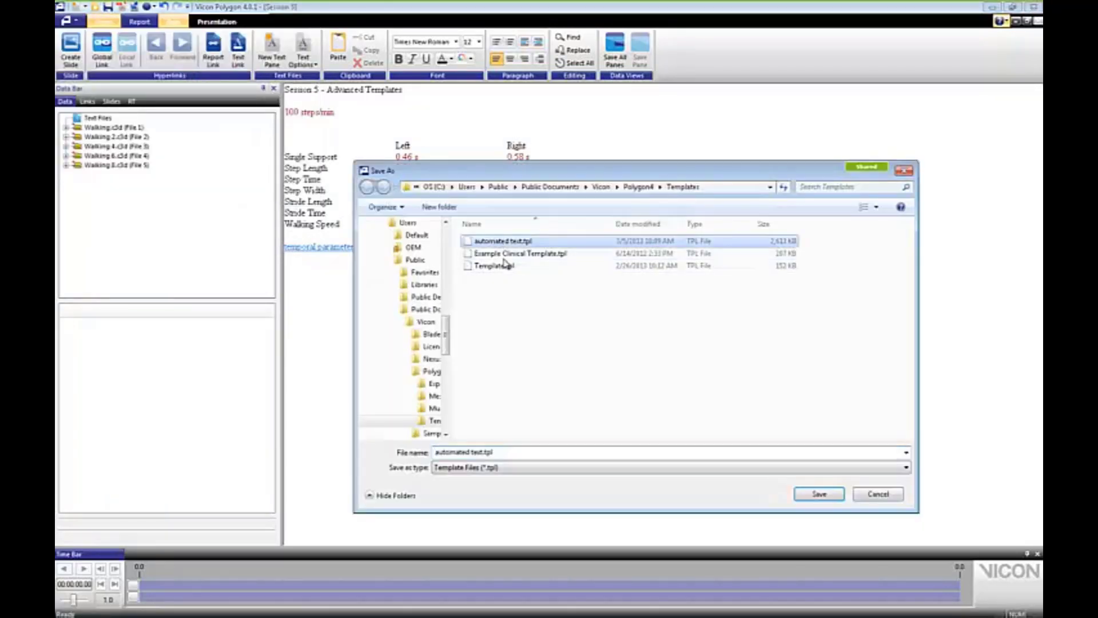
{"action": "left_click", "coordinate": [828, 496]}
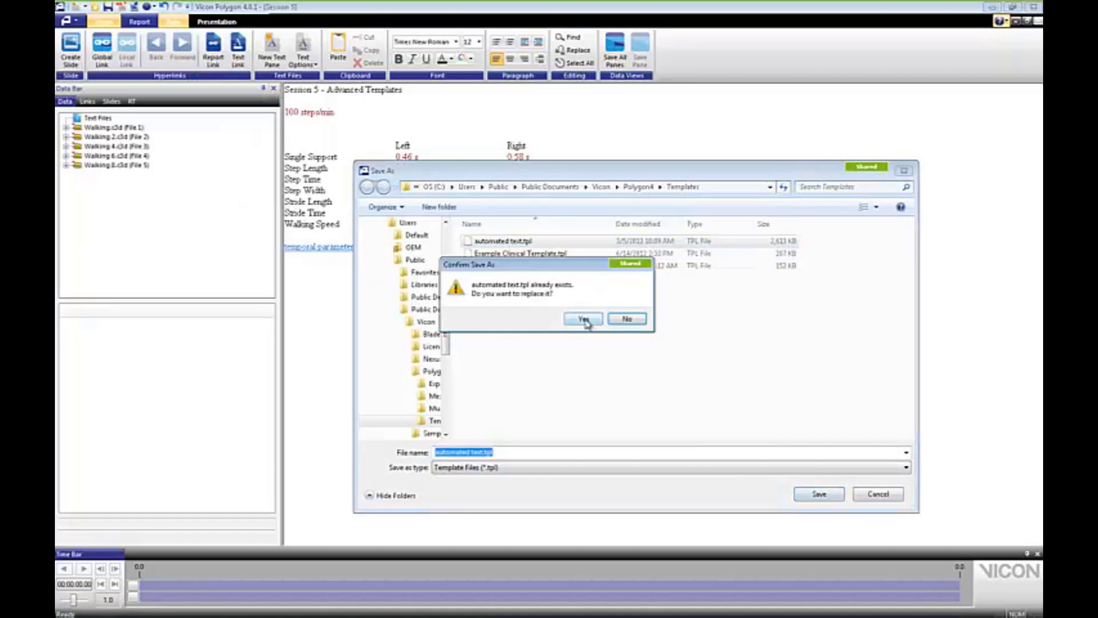
{"action": "left_click", "coordinate": [587, 324]}
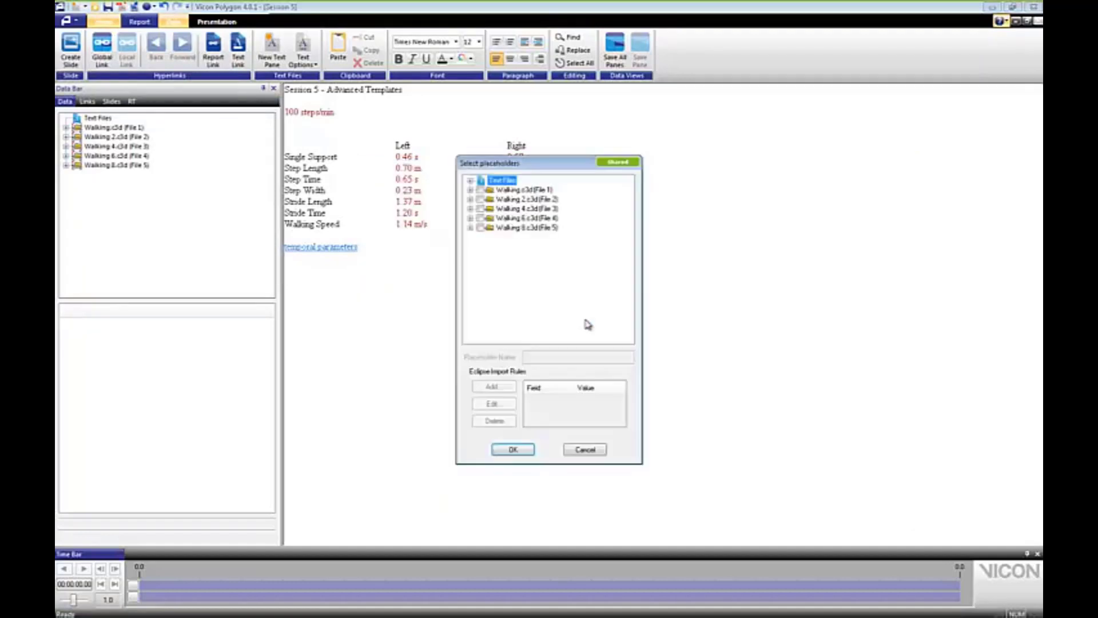
Make all five trials placeholders in the template: Walking, Walking 2, Walking 4, Walking 6 and Walking 8
{"action": "left_click", "coordinate": [480, 190]}
{"action": "left_click", "coordinate": [481, 199]}
{"action": "left_click", "coordinate": [480, 218]}
{"action": "left_click", "coordinate": [480, 228]}
{"action": "left_click", "coordinate": [517, 451]}
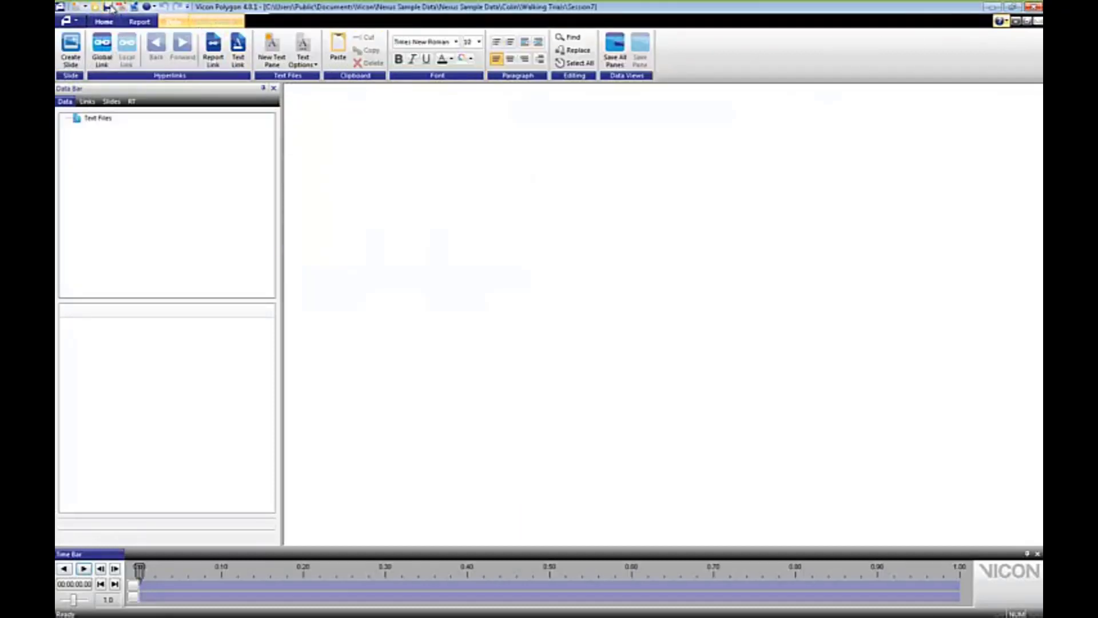
Open the Session 5-2 report from Data Management, basing it on the automated text.tpl template
{"action": "left_click", "coordinate": [102, 22]}
{"action": "left_click", "coordinate": [72, 59]}
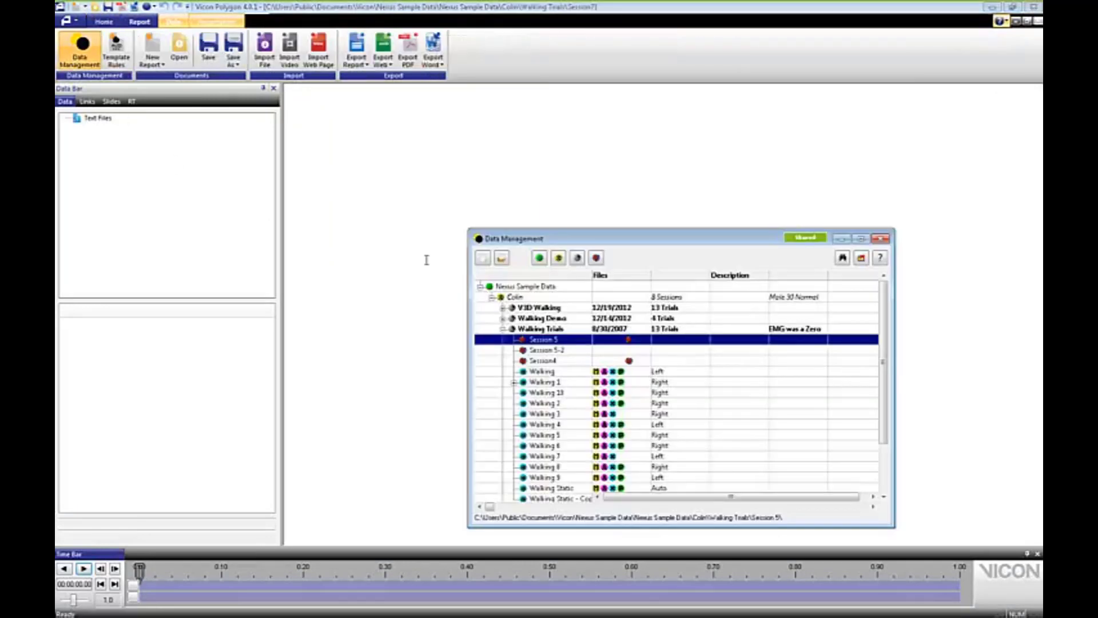
{"action": "double_click", "coordinate": [545, 351]}
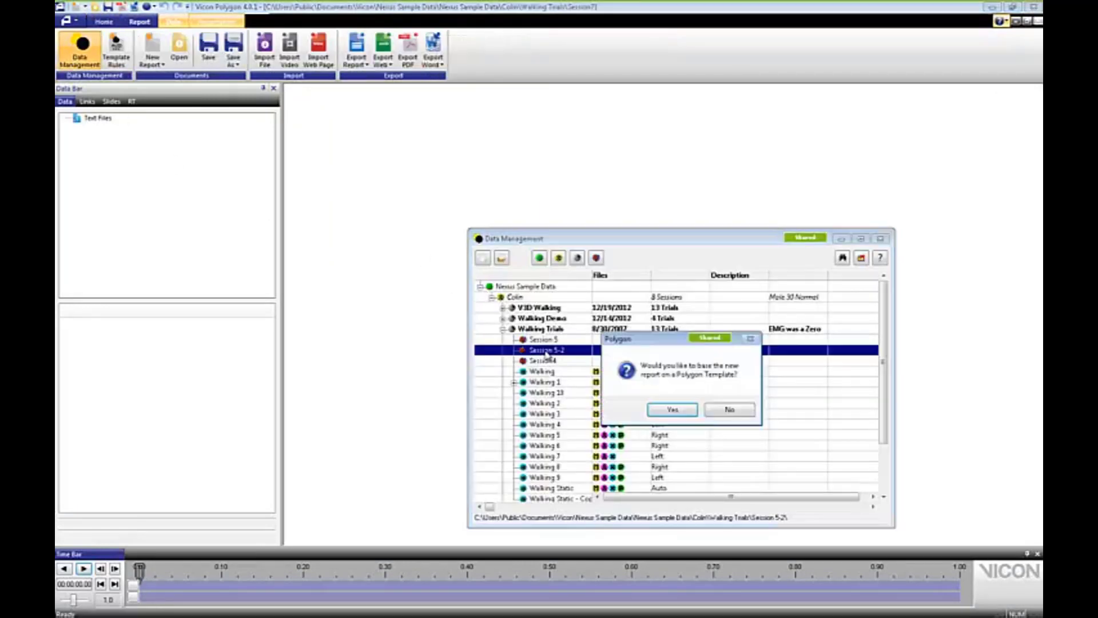
{"action": "left_click", "coordinate": [681, 415]}
{"action": "left_click", "coordinate": [571, 241]}
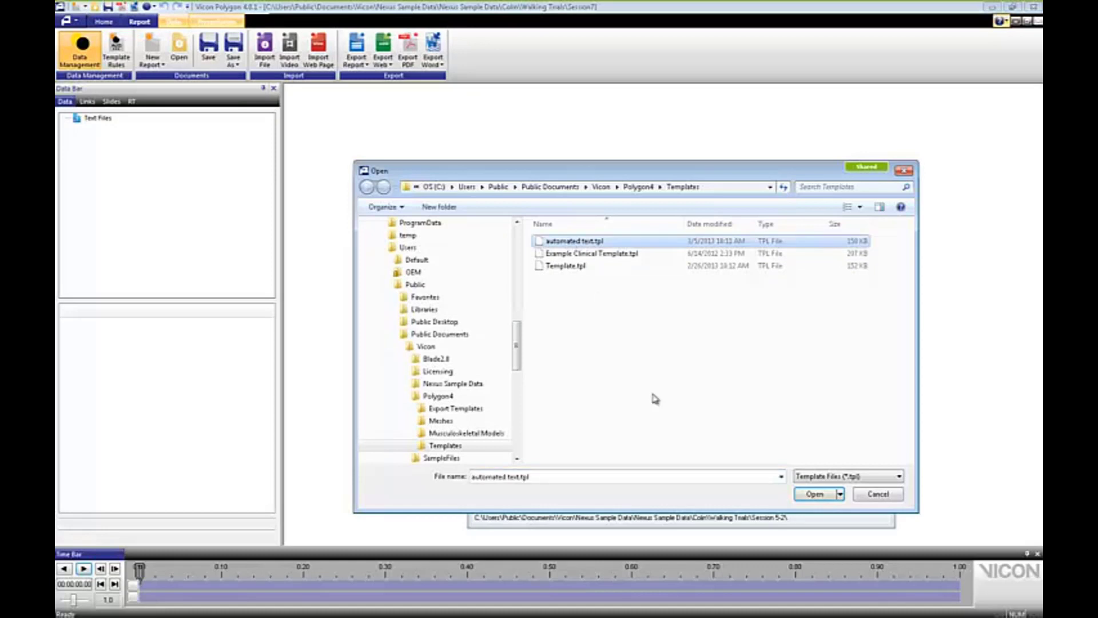
{"action": "left_click", "coordinate": [815, 494]}
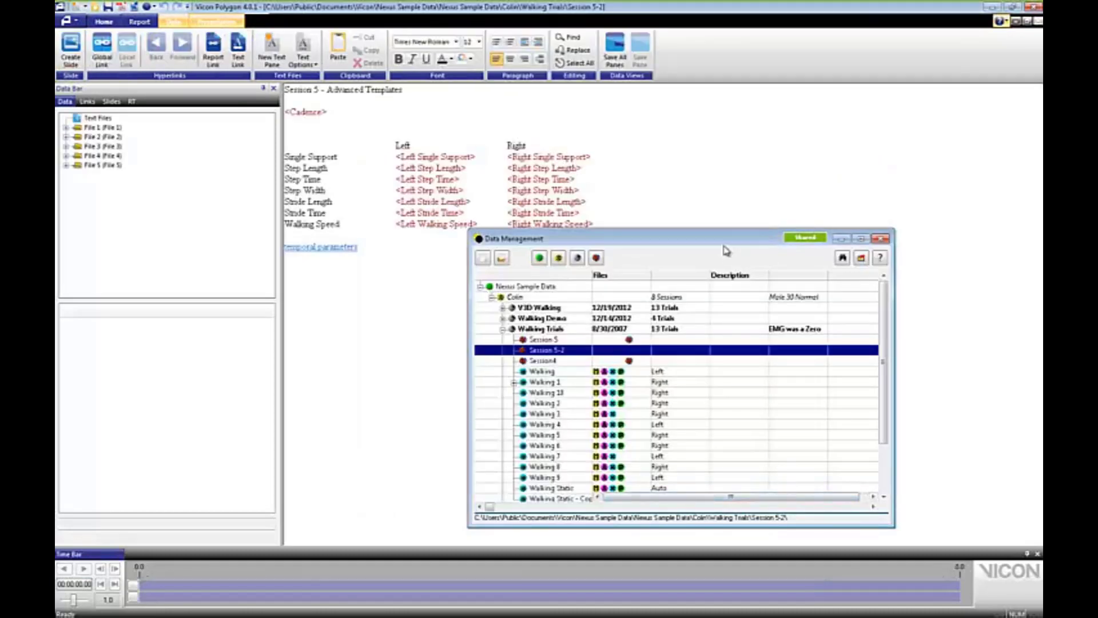
Load the Walking 1 trial into the File 1 placeholder of the Session 5-2 report
{"action": "left_click_drag", "start_coordinate": [720, 244], "coordinate": [717, 178]}
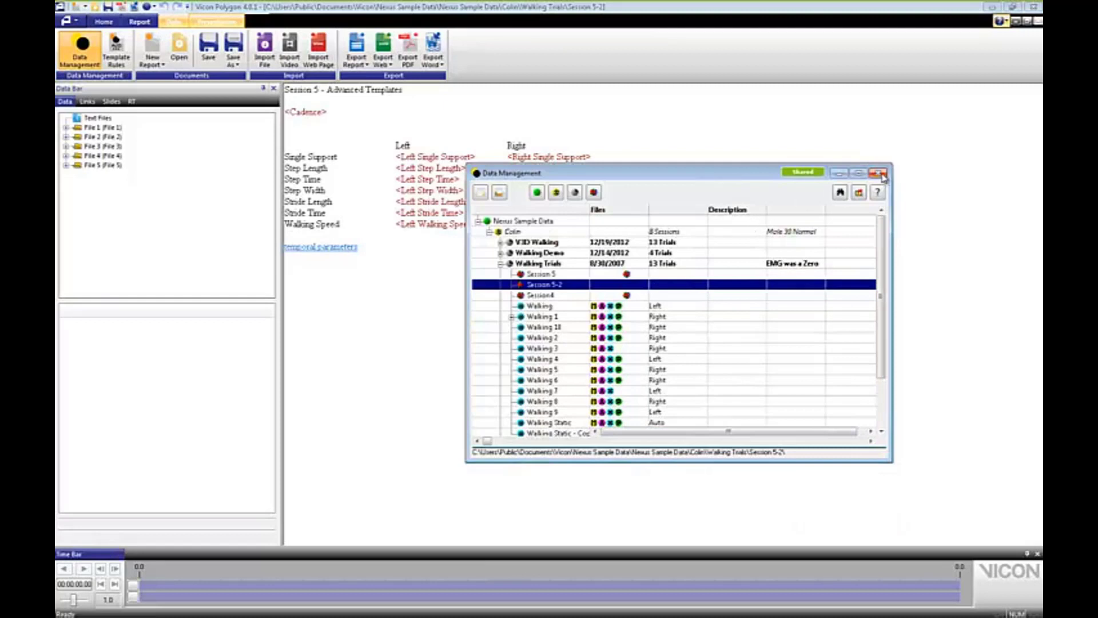
{"action": "double_click", "coordinate": [619, 317]}
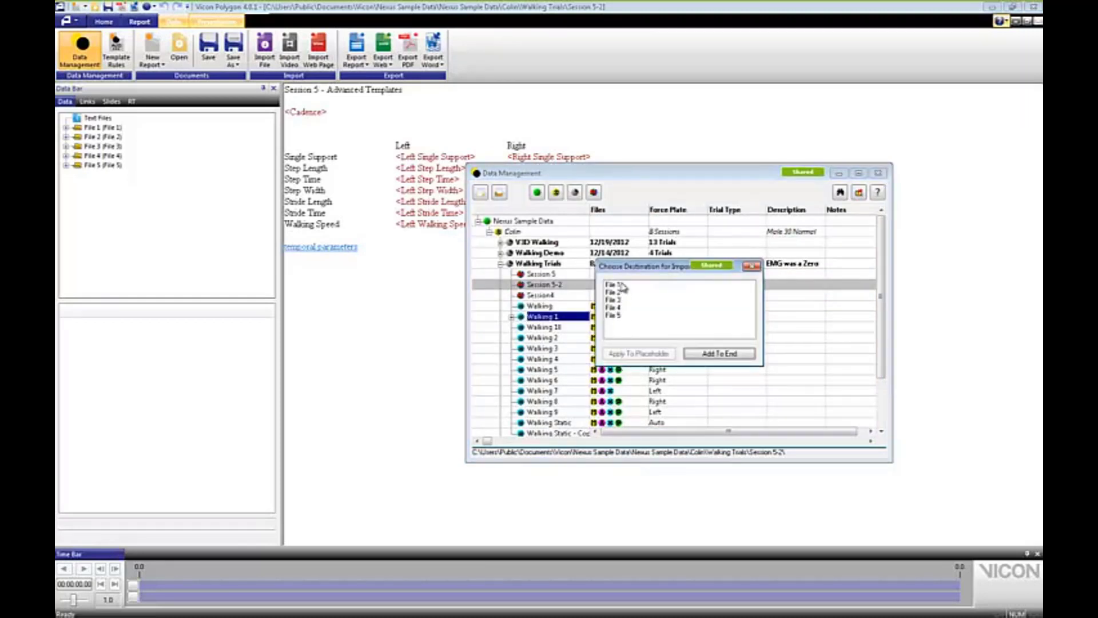
{"action": "left_click", "coordinate": [625, 288]}
{"action": "left_click", "coordinate": [640, 354]}
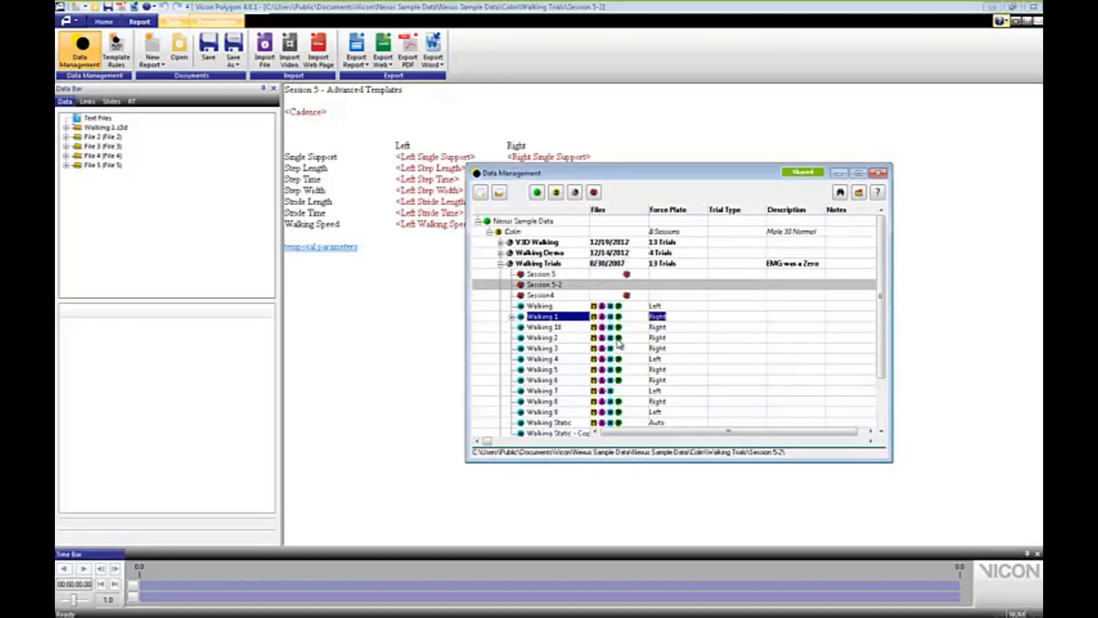
Load the Walking 4 trial into the File 2 placeholder and Walking 5 into File 3
{"action": "left_click", "coordinate": [620, 339]}
{"action": "double_click", "coordinate": [621, 360]}
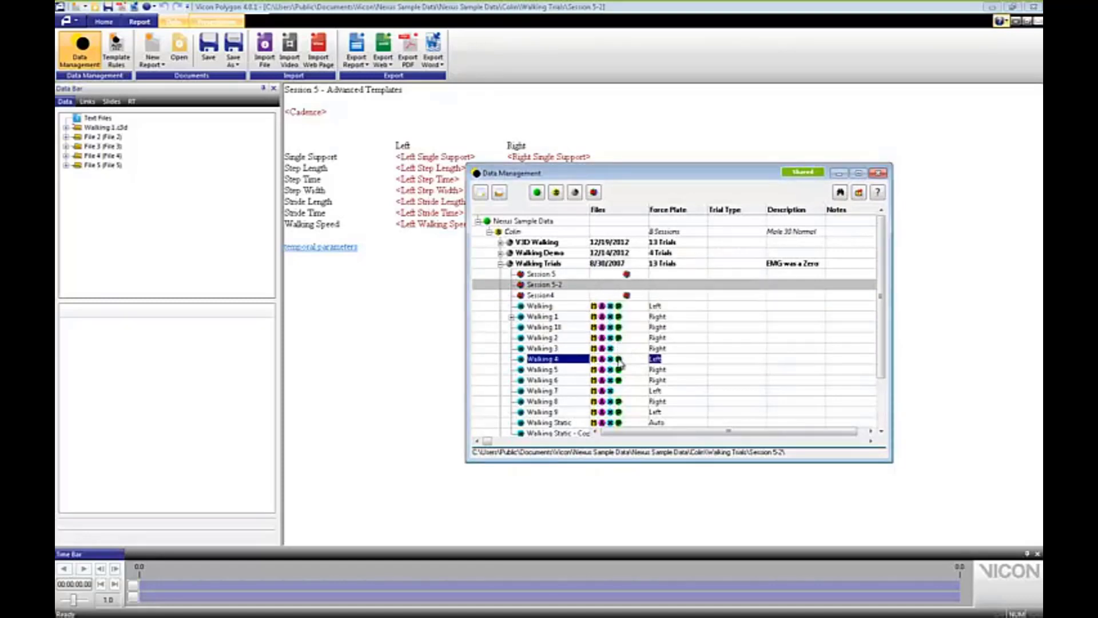
{"action": "left_click", "coordinate": [623, 286]}
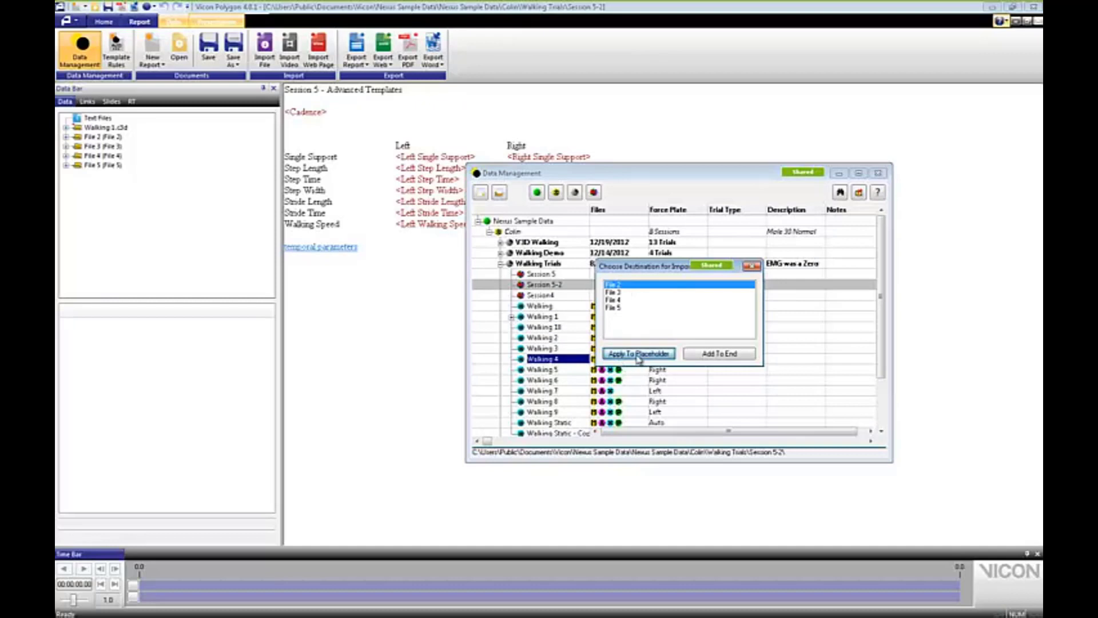
{"action": "left_click", "coordinate": [639, 354]}
{"action": "double_click", "coordinate": [621, 371]}
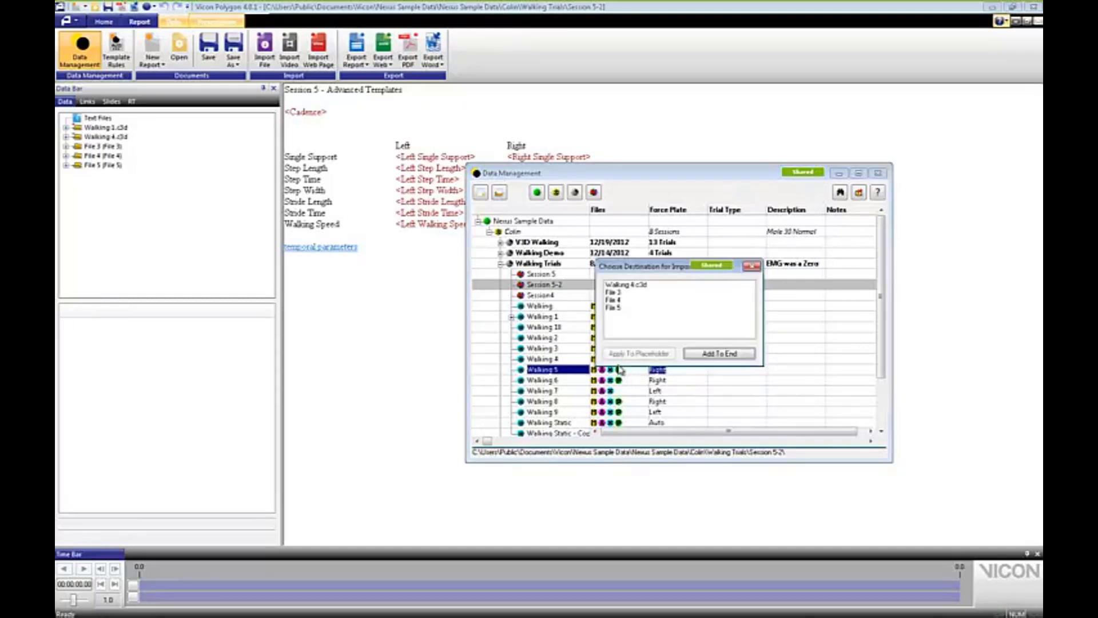
{"action": "left_click", "coordinate": [626, 293]}
{"action": "left_click", "coordinate": [631, 355]}
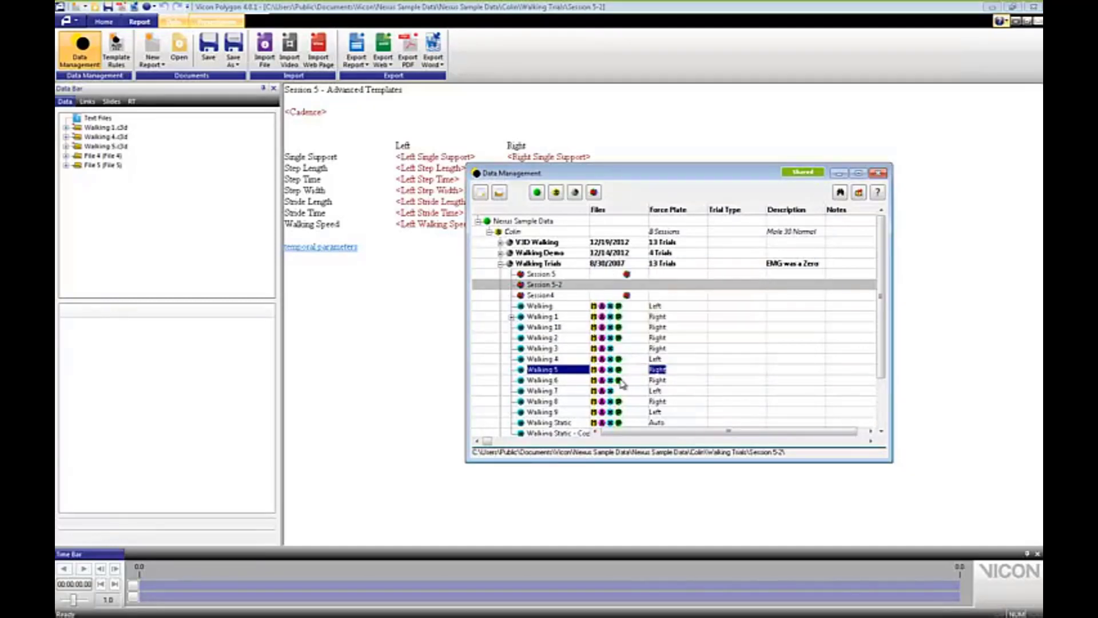
Load the Walking 6 trial into the File 4 placeholder and Walking 8 into File 5
{"action": "double_click", "coordinate": [624, 382]}
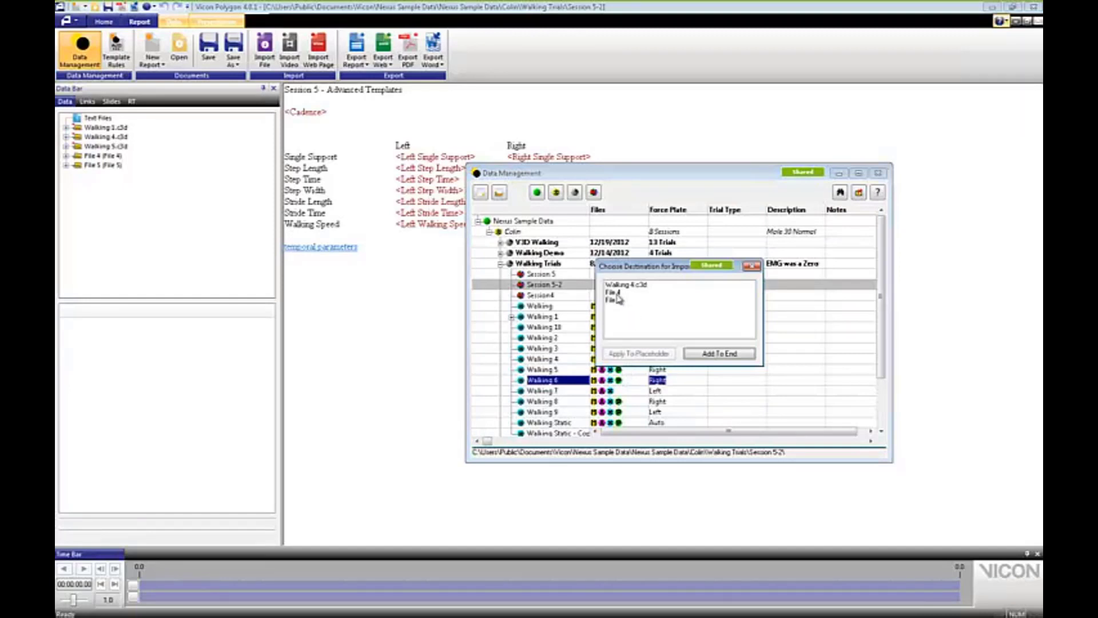
{"action": "left_click", "coordinate": [615, 293]}
{"action": "left_click", "coordinate": [635, 354]}
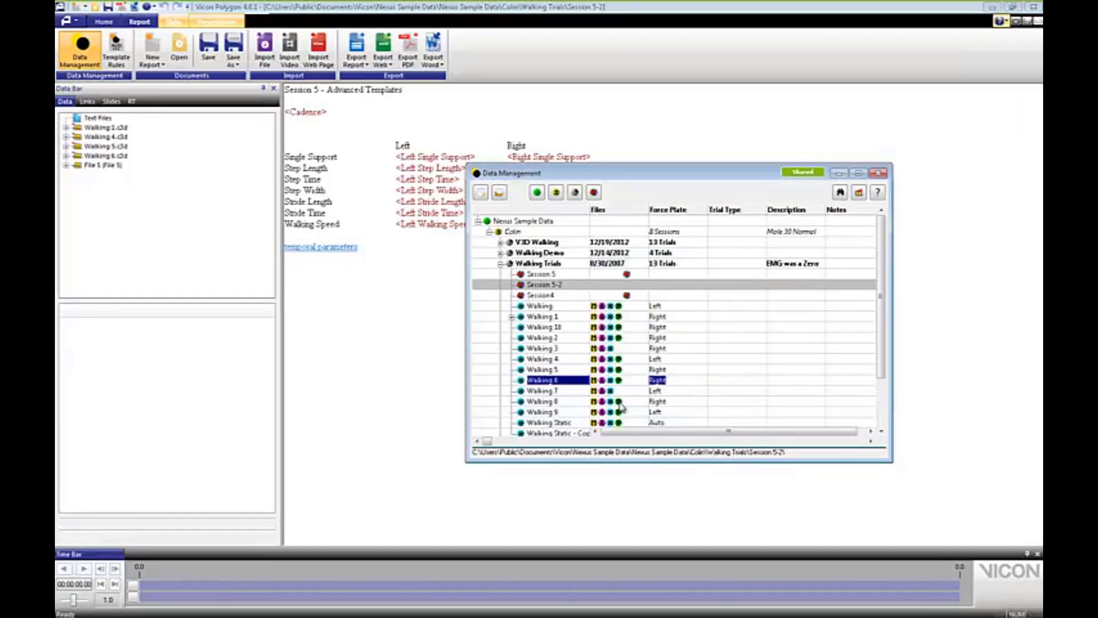
{"action": "double_click", "coordinate": [623, 403]}
{"action": "left_click", "coordinate": [611, 292]}
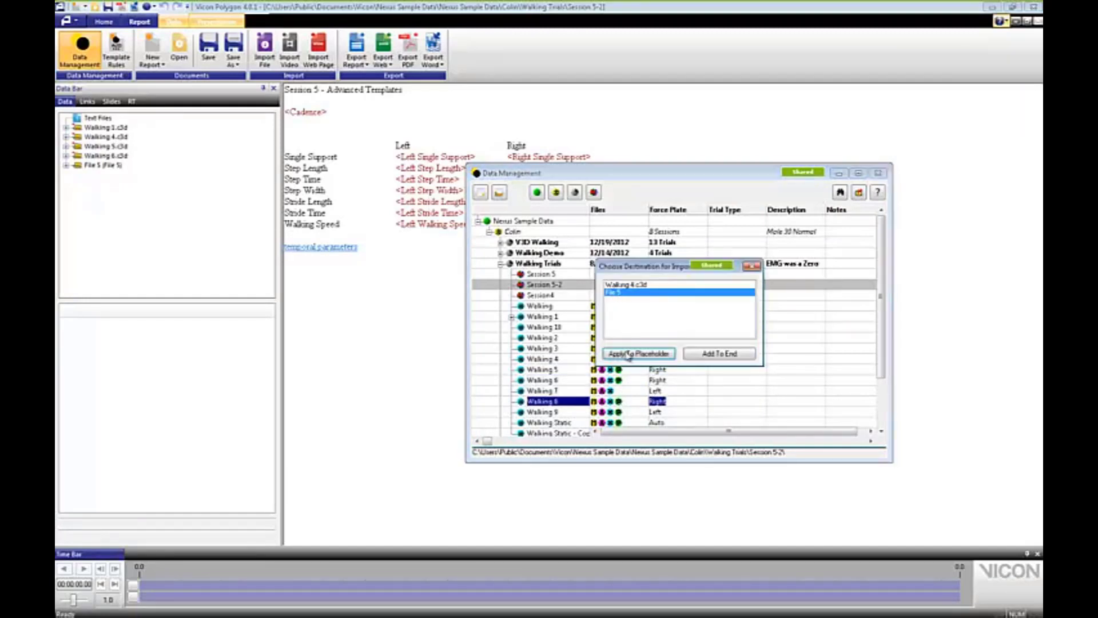
{"action": "left_click", "coordinate": [629, 355]}
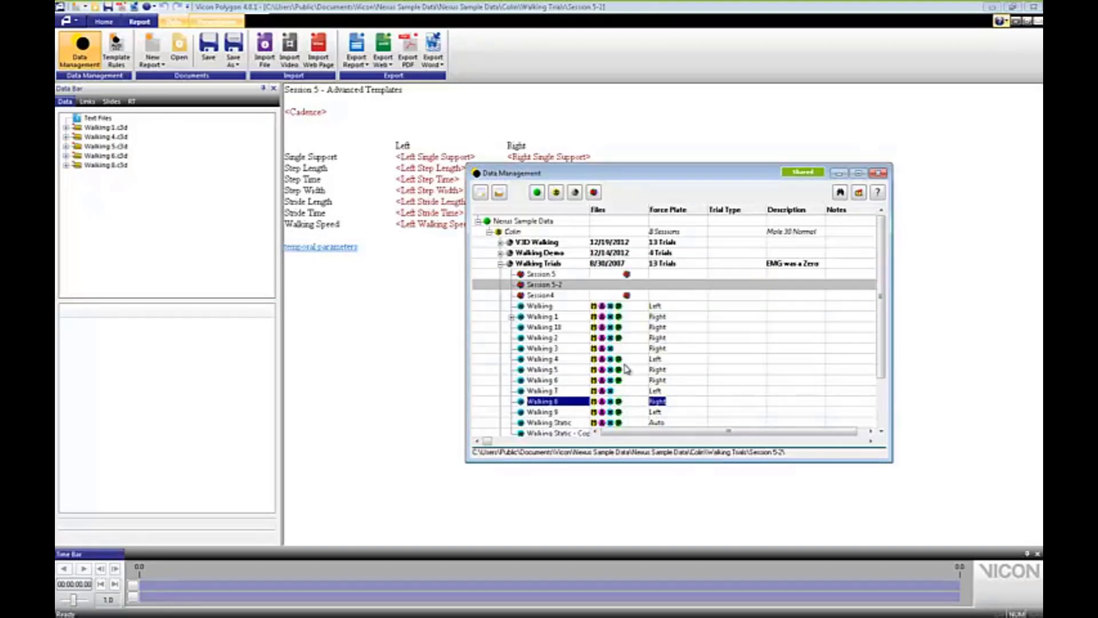
Close Data Management and follow the temporal parameters link in the report text
{"action": "left_click", "coordinate": [878, 173]}
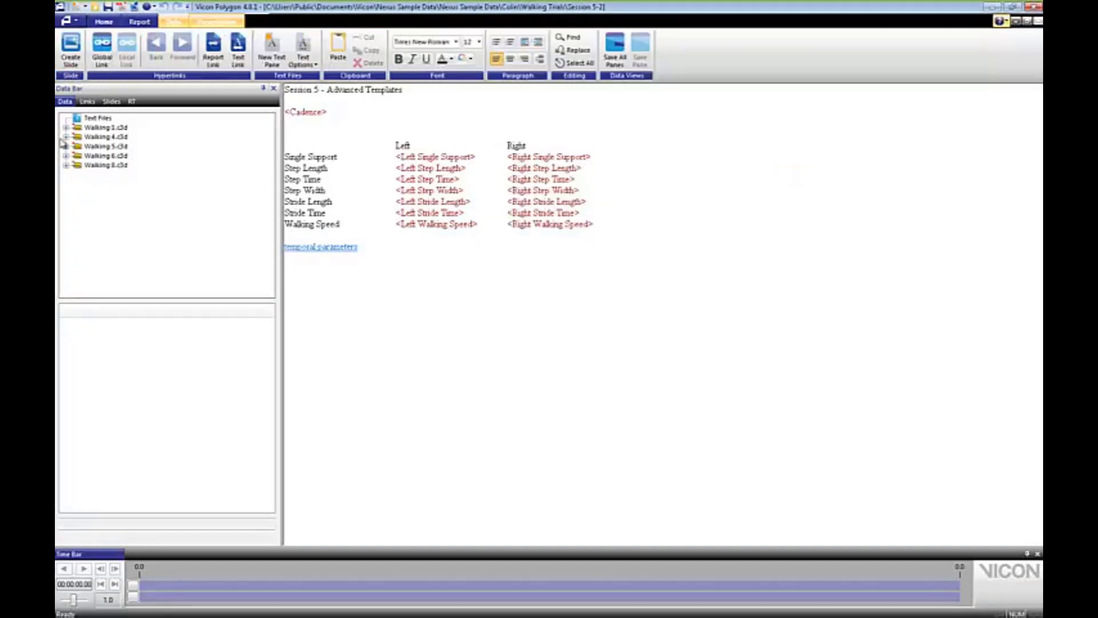
{"action": "left_click", "coordinate": [313, 250]}
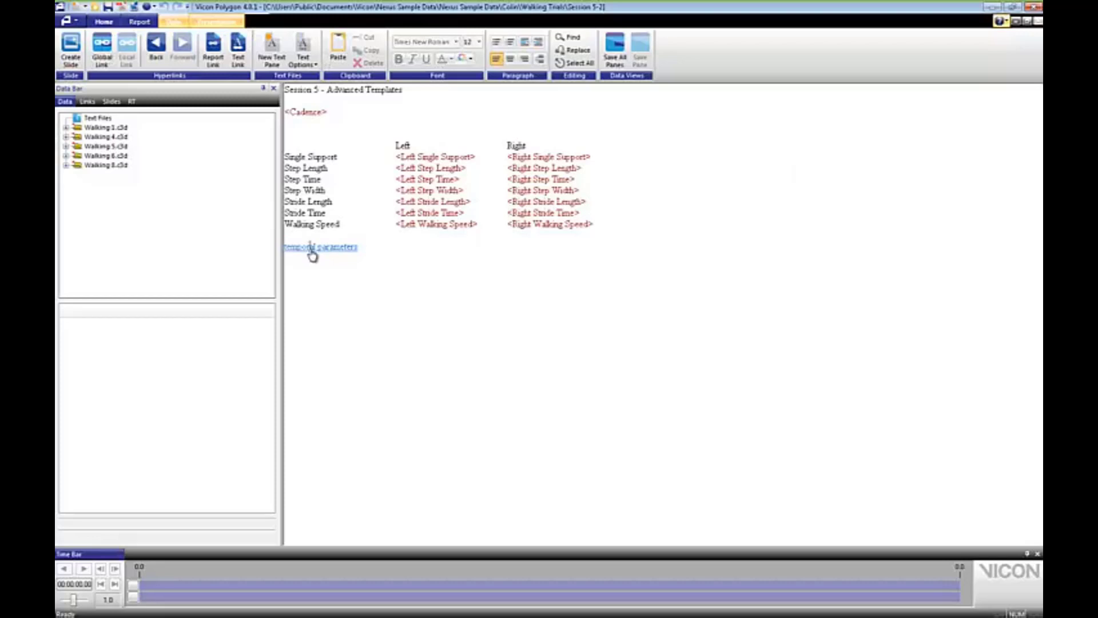
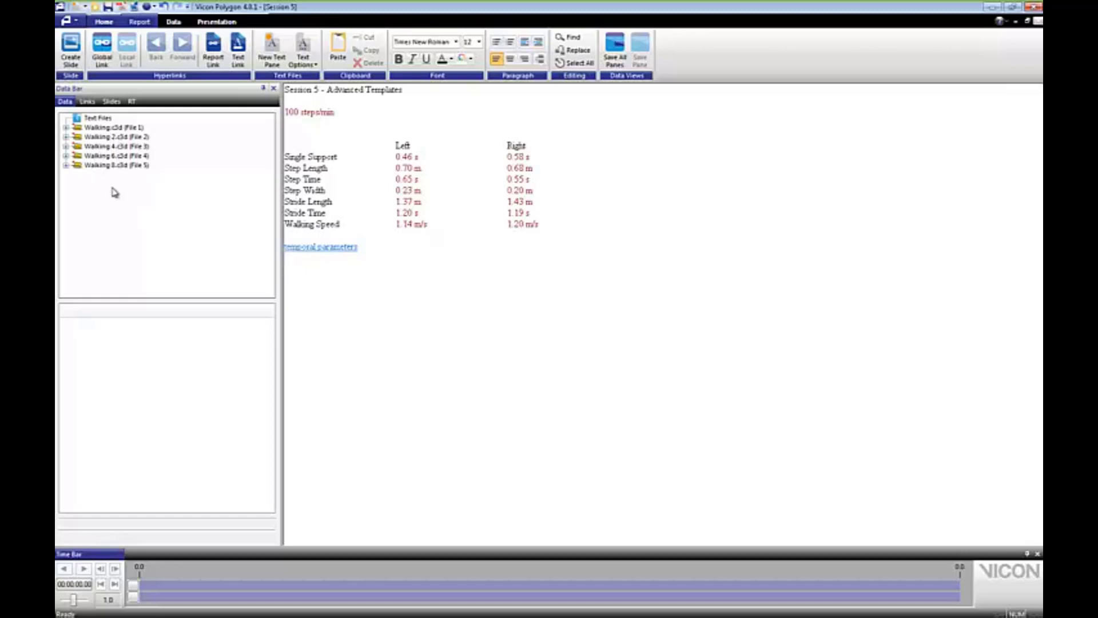
Start an all-trial average in the Session 5 report and create an average node named "Average Data"
{"action": "left_click", "coordinate": [96, 128]}
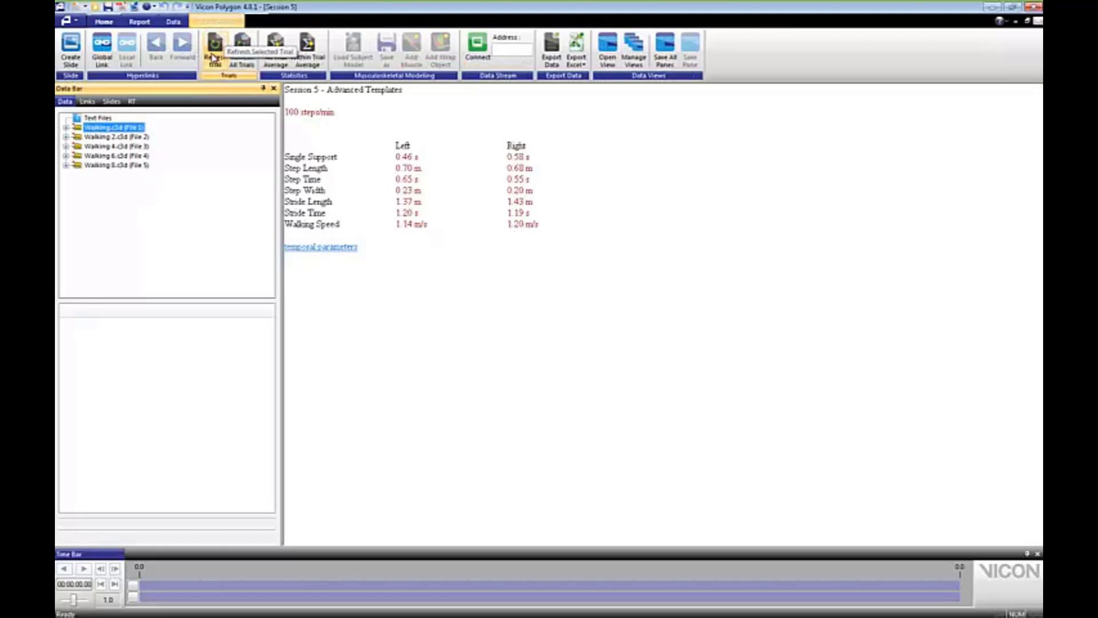
{"action": "left_click", "coordinate": [276, 48]}
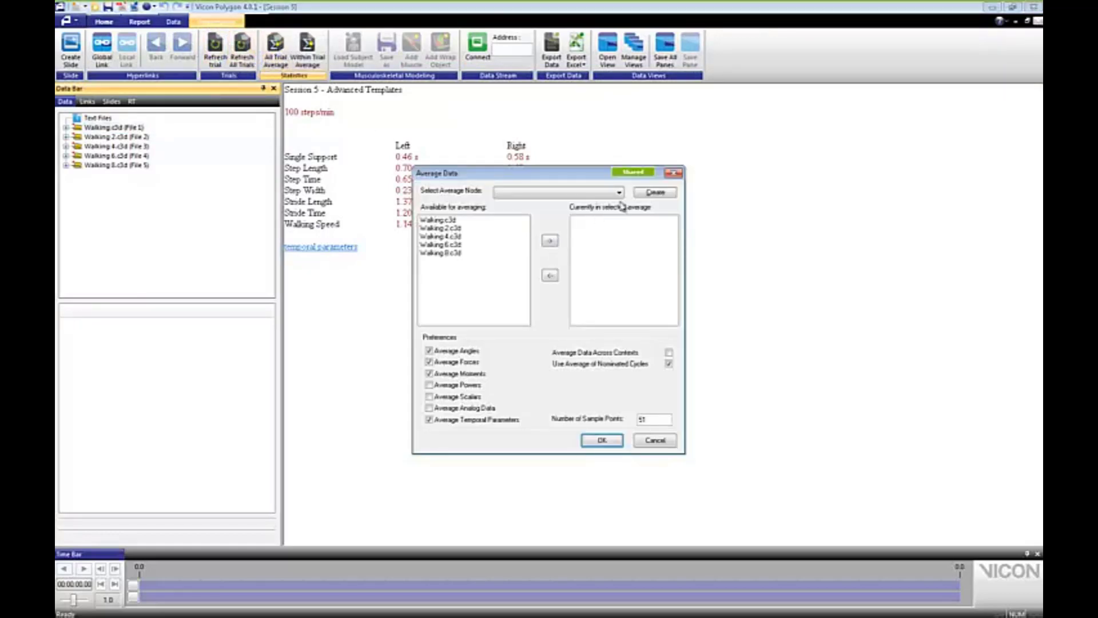
{"action": "left_click", "coordinate": [655, 193]}
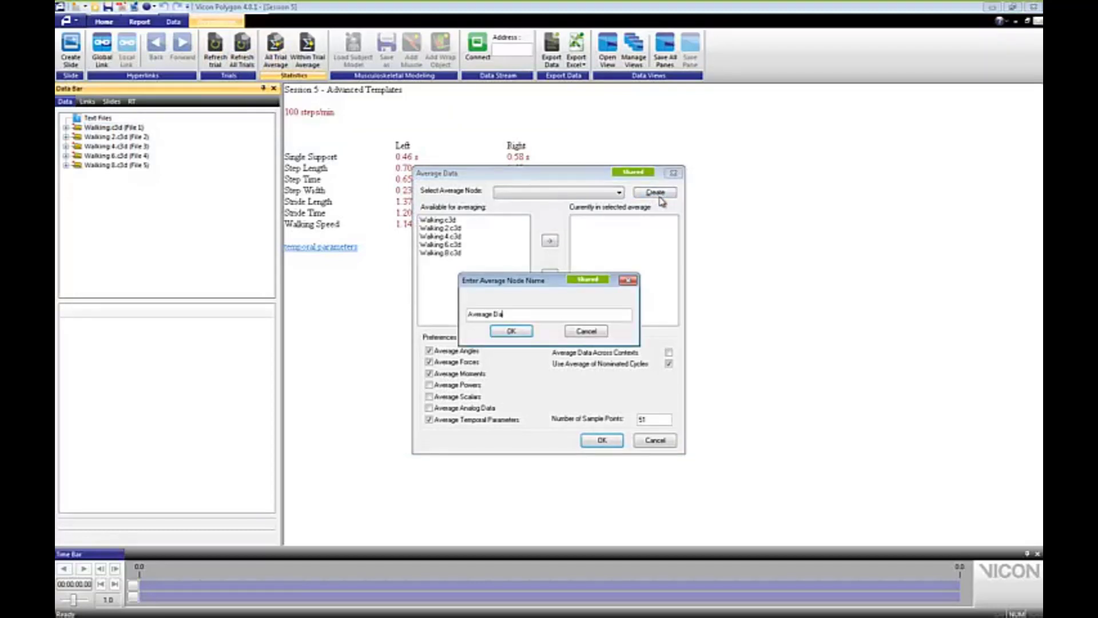
{"action": "left_click", "coordinate": [523, 331]}
Add Walking, Walking 2, Walking 4, Walking 6 and Walking 8 to the Average Data node
{"action": "left_click", "coordinate": [438, 220]}
{"action": "left_click", "coordinate": [549, 241]}
{"action": "left_click", "coordinate": [442, 221]}
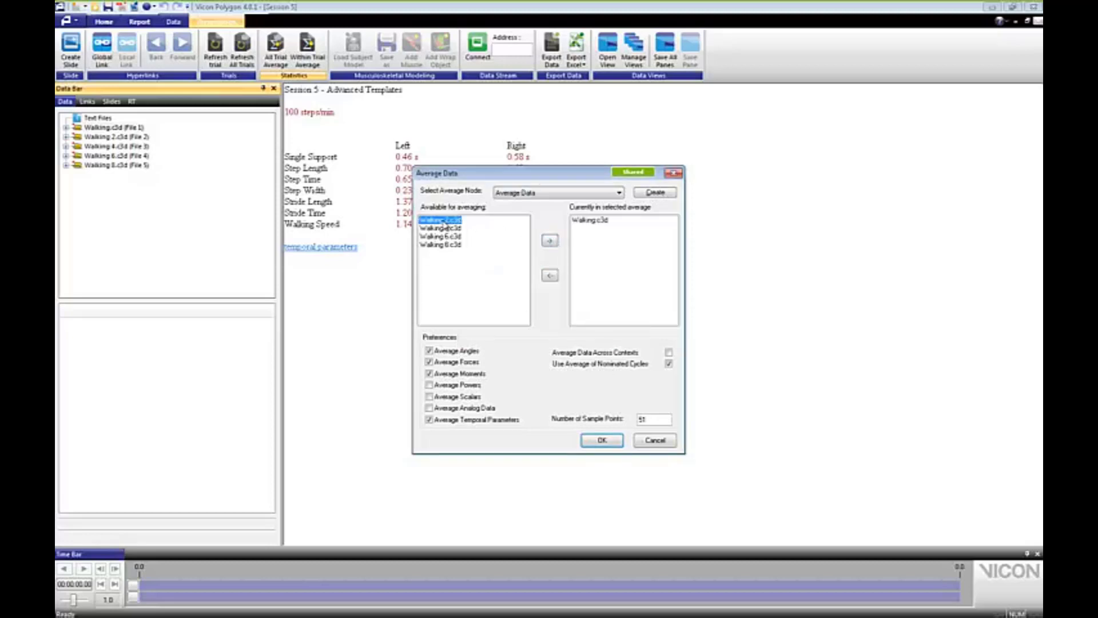
{"action": "left_click_drag", "start_coordinate": [445, 227], "coordinate": [479, 251]}
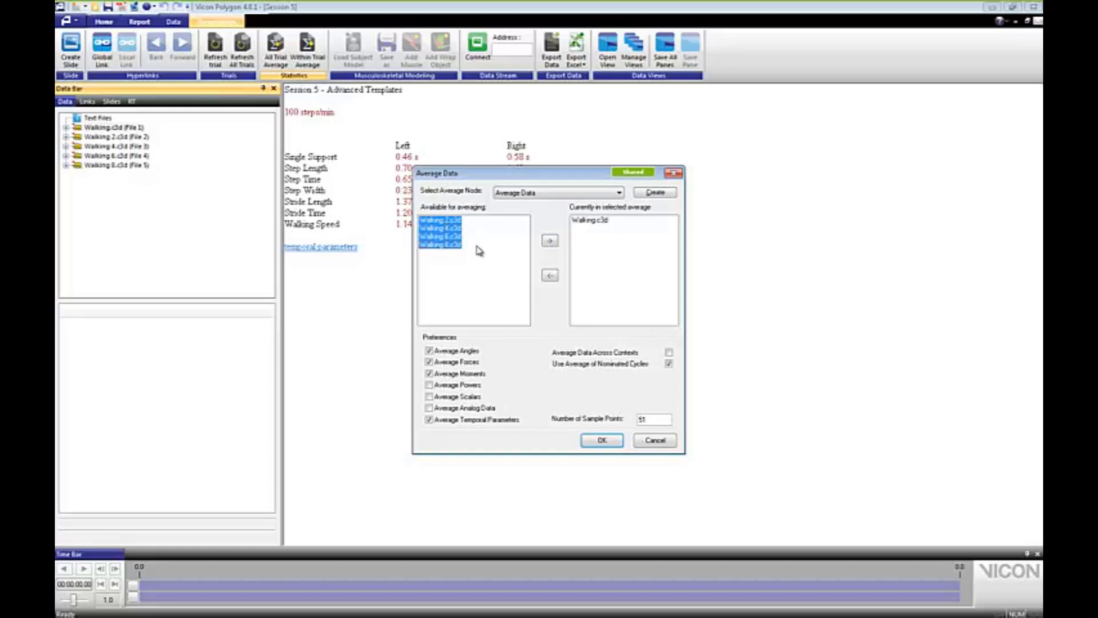
{"action": "left_click", "coordinate": [550, 240]}
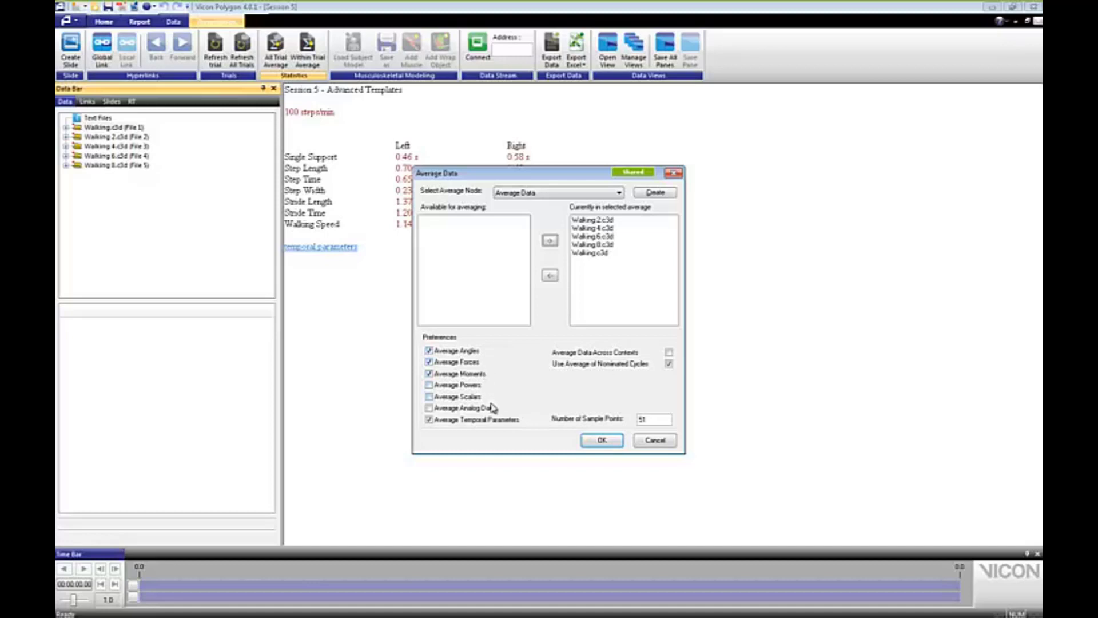
Include powers, scalars and analog data in the average and generate it
{"action": "left_click", "coordinate": [430, 386]}
{"action": "left_click", "coordinate": [429, 396]}
{"action": "left_click", "coordinate": [429, 408]}
{"action": "left_click", "coordinate": [601, 442]}
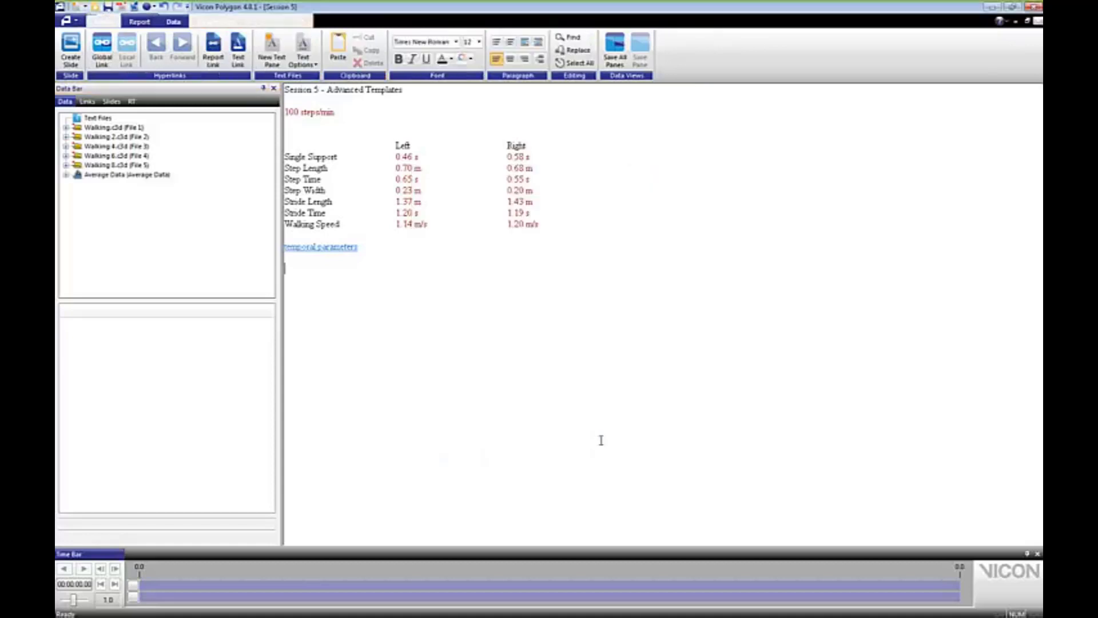
Graph the left and right knee angles from the Average Data node and widen the graph pane
{"action": "left_click", "coordinate": [91, 176]}
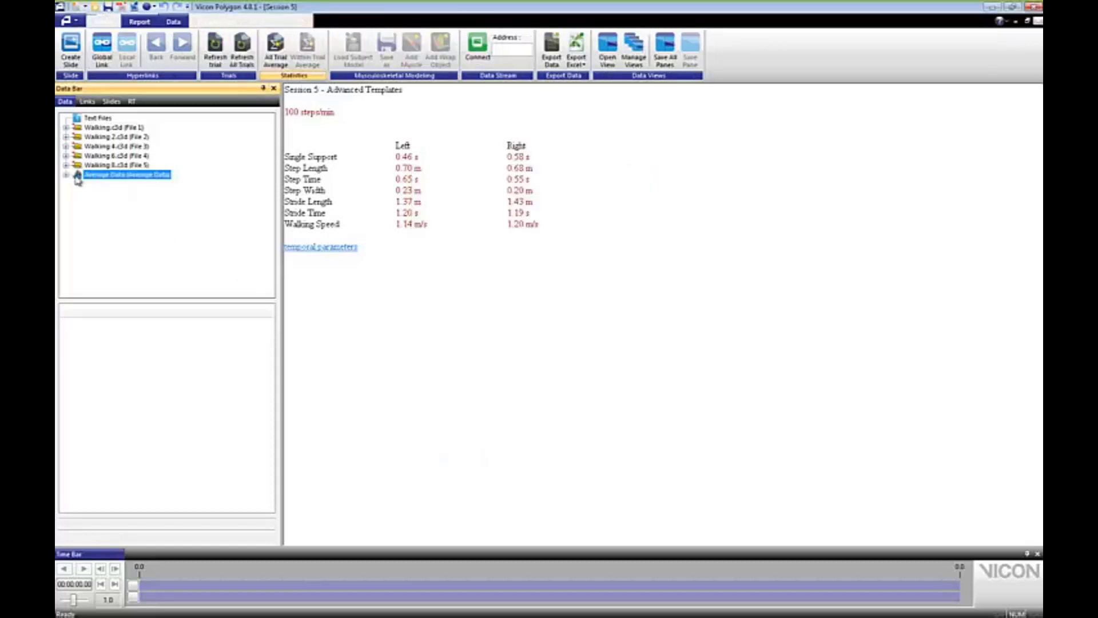
{"action": "left_click", "coordinate": [66, 174]}
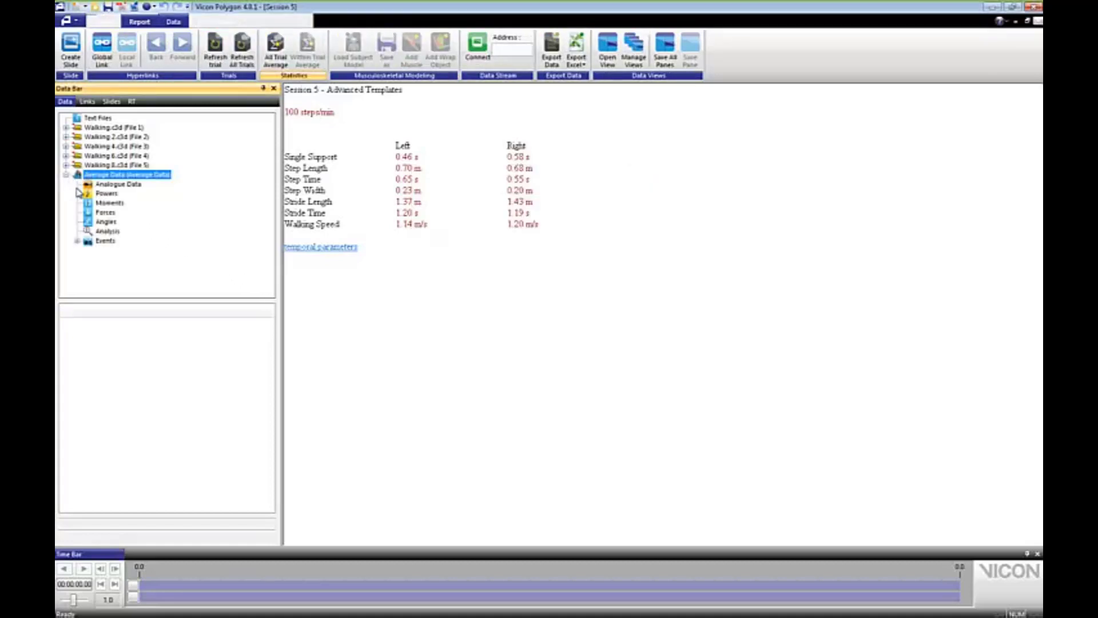
{"action": "left_click", "coordinate": [105, 222]}
{"action": "double_click", "coordinate": [116, 384]}
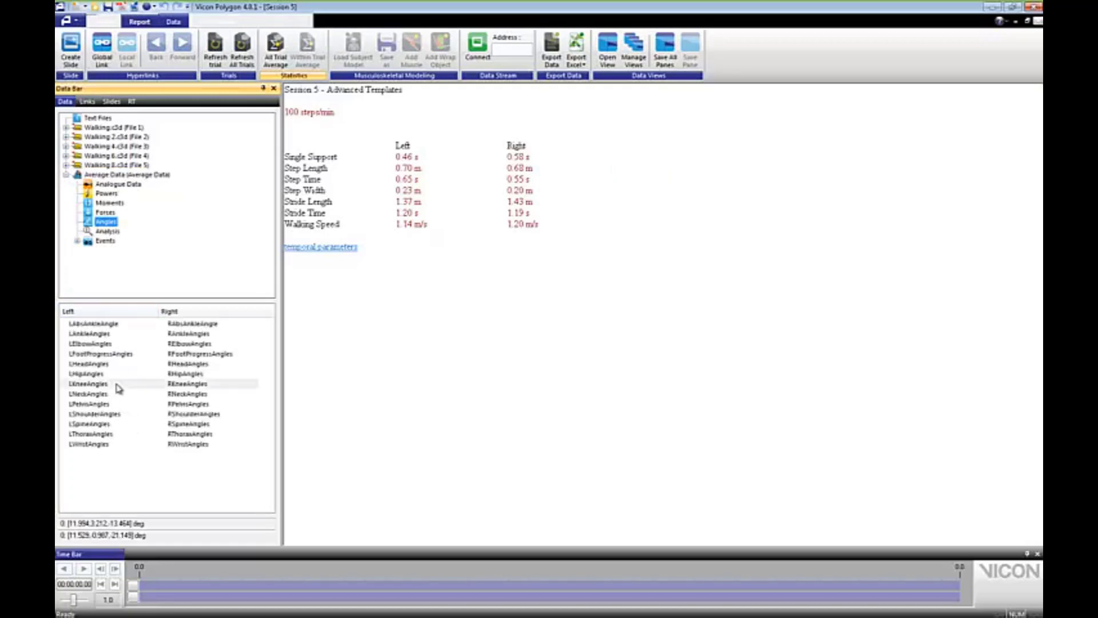
{"action": "double_click", "coordinate": [775, 264]}
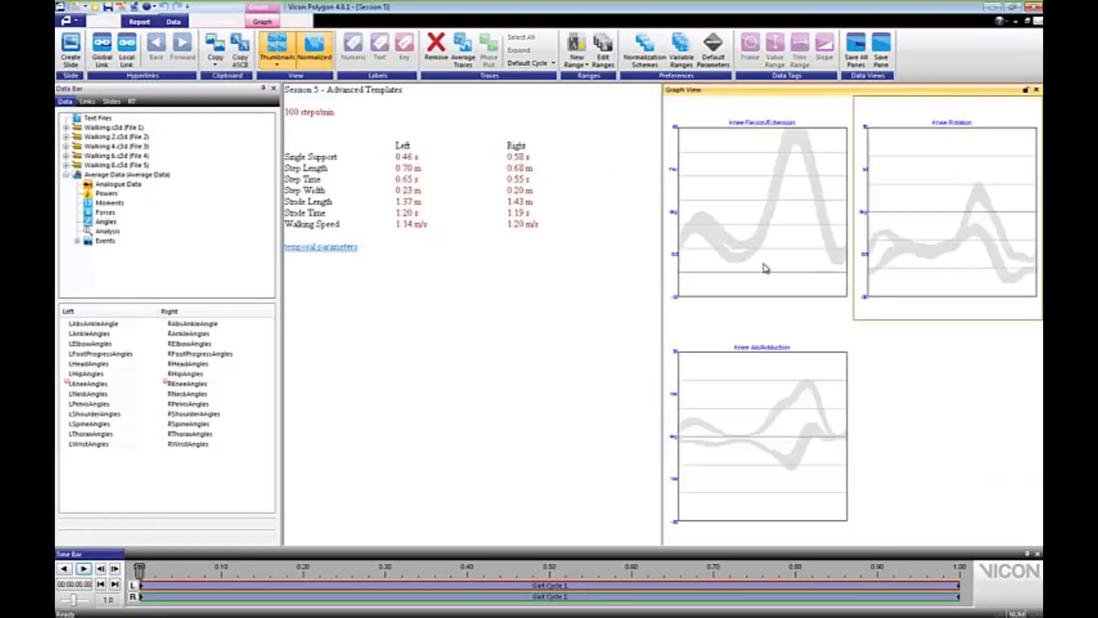
{"action": "left_click_drag", "start_coordinate": [662, 303], "coordinate": [576, 304]}
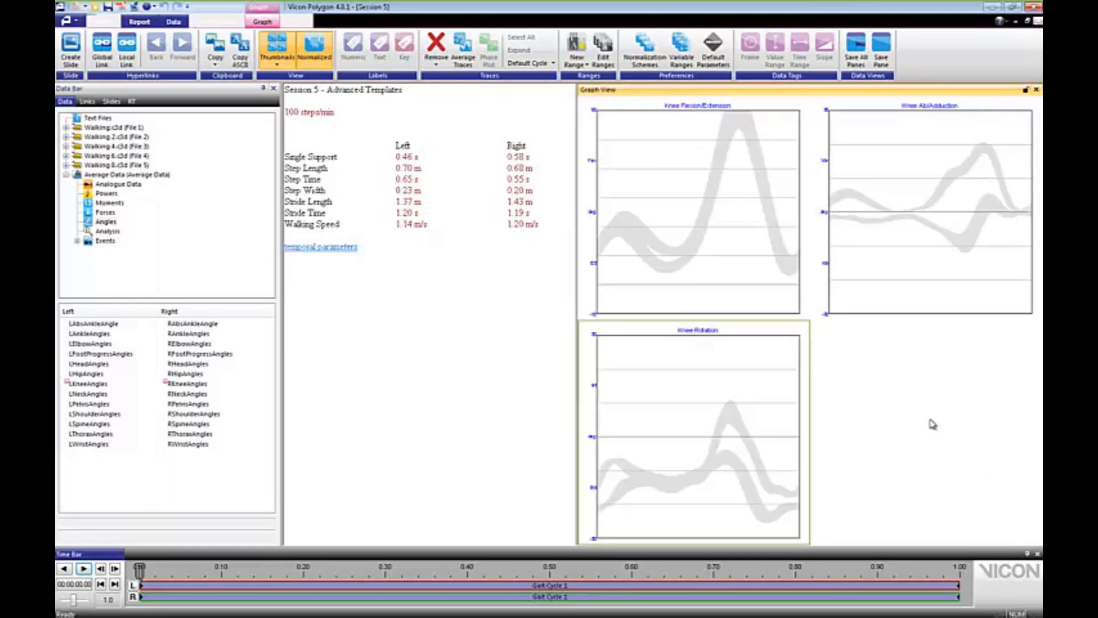
Graph the knee angles from the Walking 2 trial's kinematic data alongside the average graphs
{"action": "left_click", "coordinate": [66, 137]}
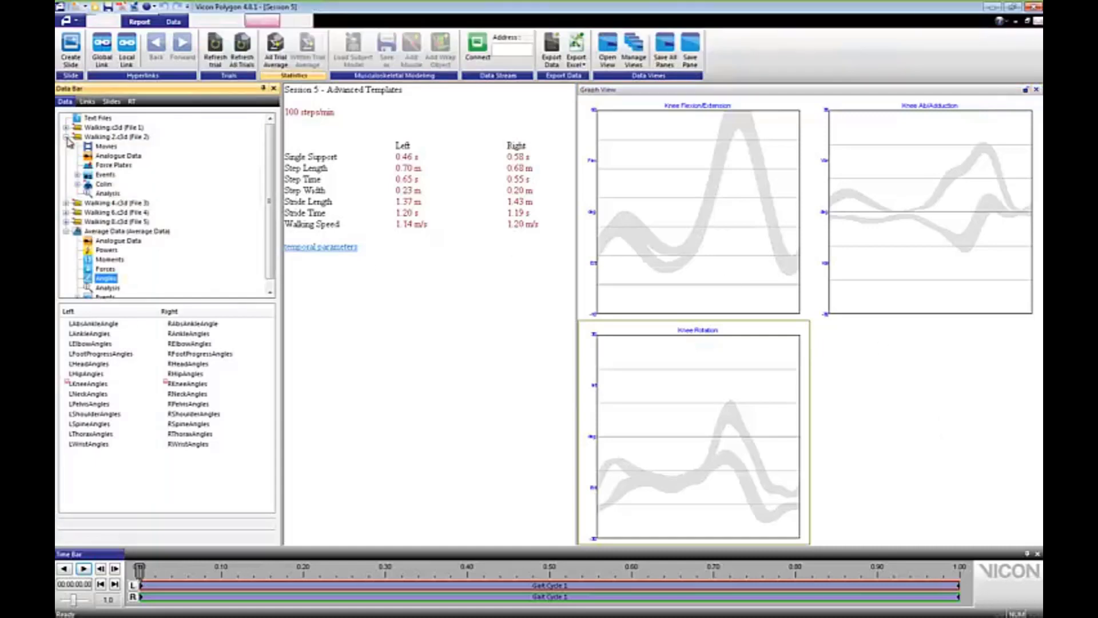
{"action": "left_click", "coordinate": [77, 184]}
{"action": "left_click", "coordinate": [88, 222]}
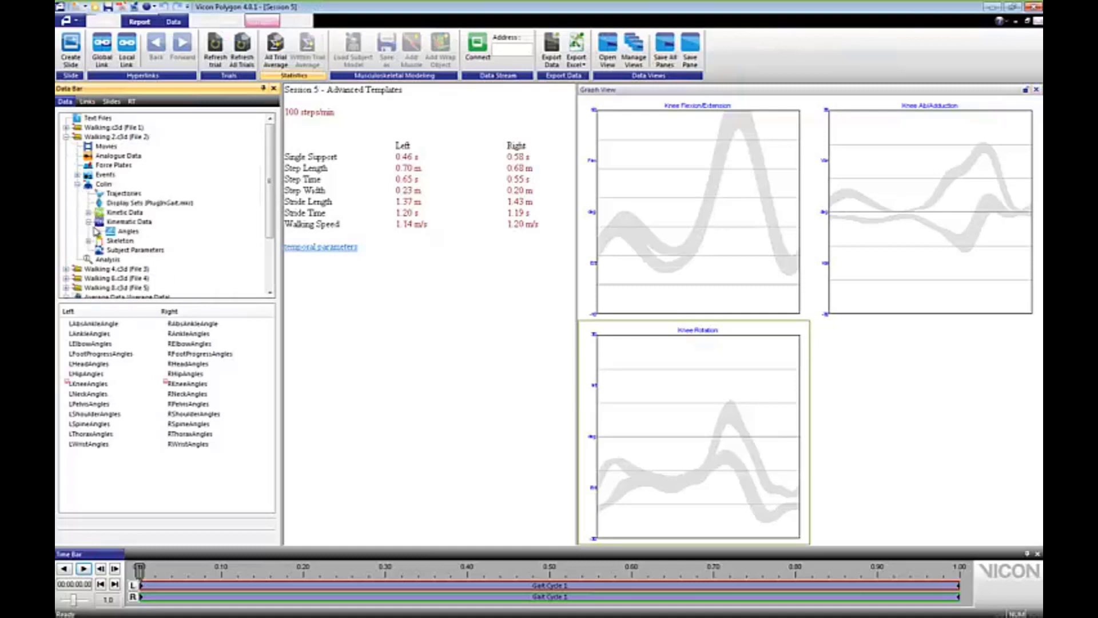
{"action": "left_click", "coordinate": [127, 231]}
{"action": "double_click", "coordinate": [129, 384]}
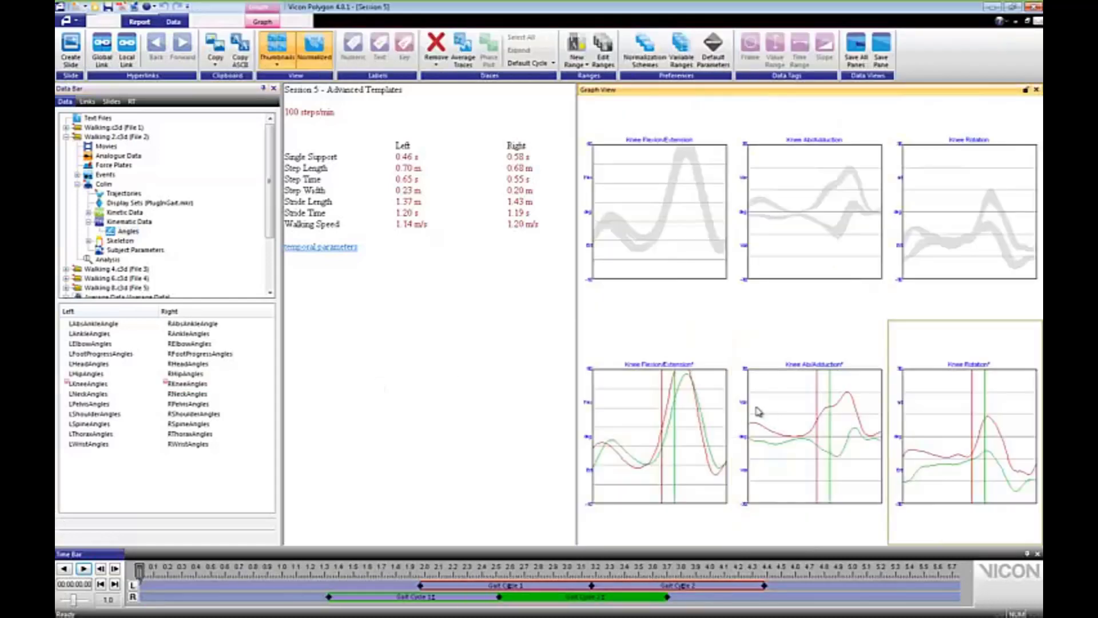
Overlay Walking 2's knee flexion/extension, rotation and ab/adduction graphs on the matching average graphs and widen the graph pane slightly
{"action": "left_click_drag", "start_coordinate": [678, 436], "coordinate": [678, 263]}
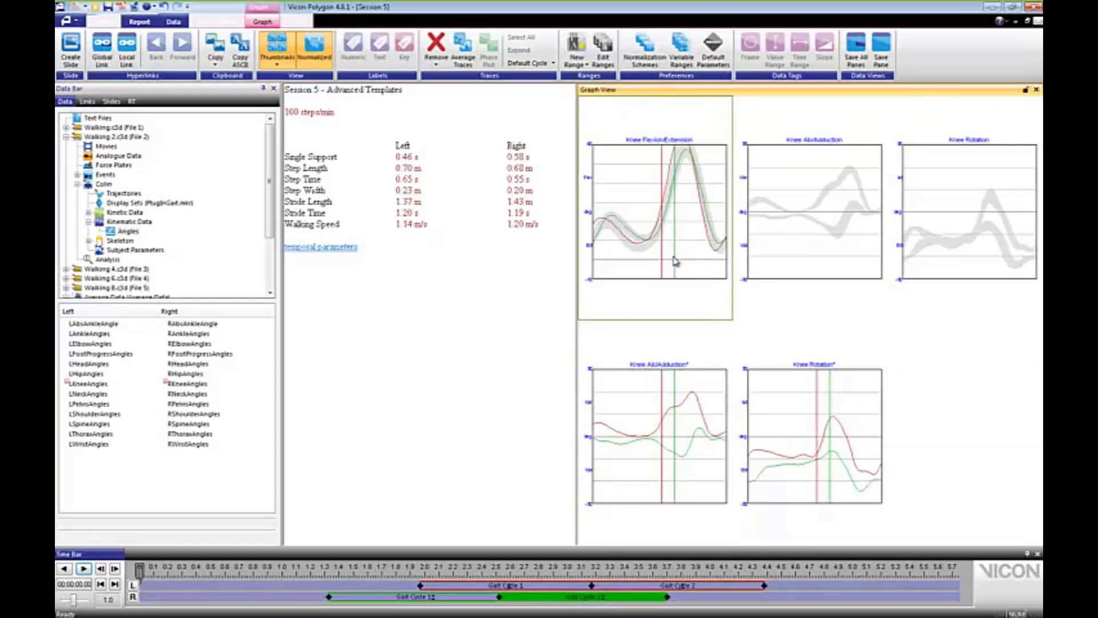
{"action": "left_click_drag", "start_coordinate": [803, 448], "coordinate": [951, 234]}
{"action": "left_click_drag", "start_coordinate": [900, 395], "coordinate": [910, 258]}
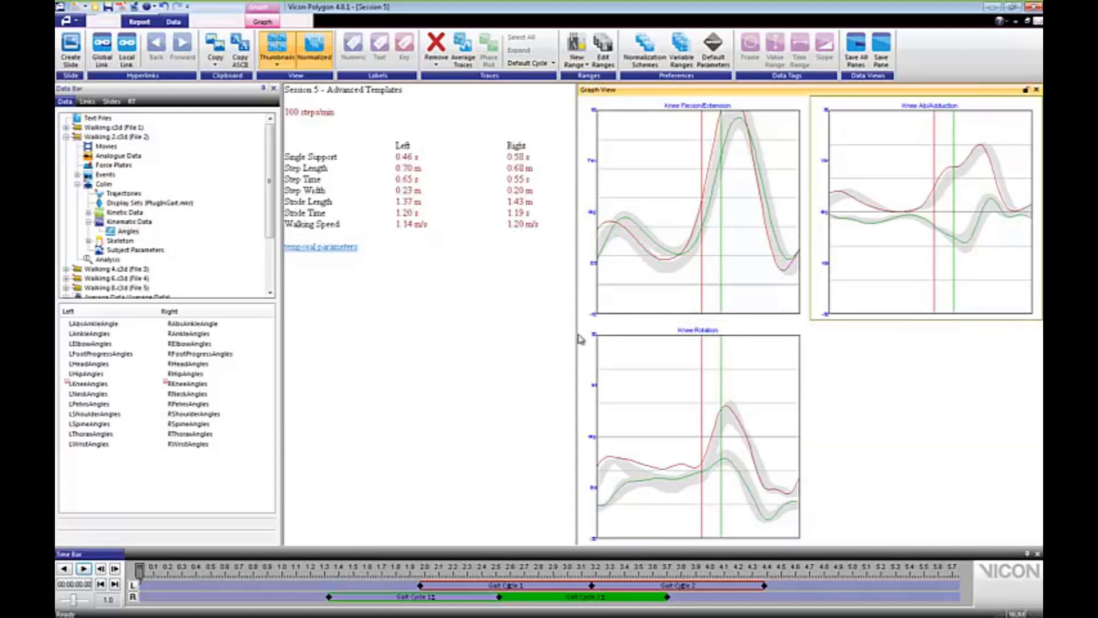
{"action": "left_click_drag", "start_coordinate": [578, 334], "coordinate": [563, 334]}
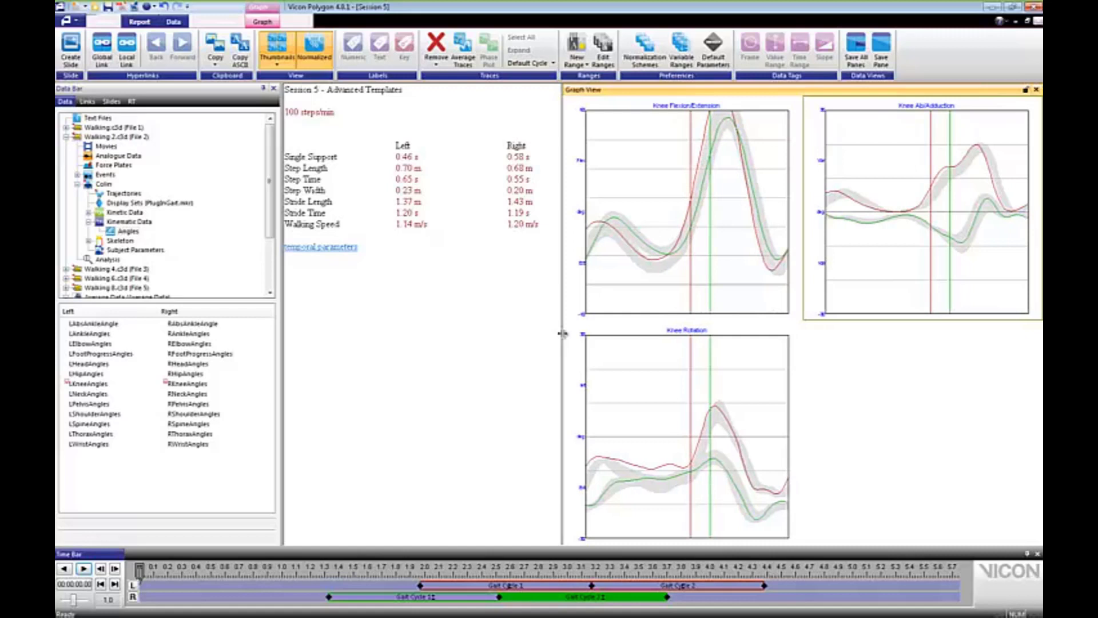
Add the text "Comparison Graphs" below the temporal parameters link and make it a global link to the graph view
{"action": "left_click", "coordinate": [383, 280]}
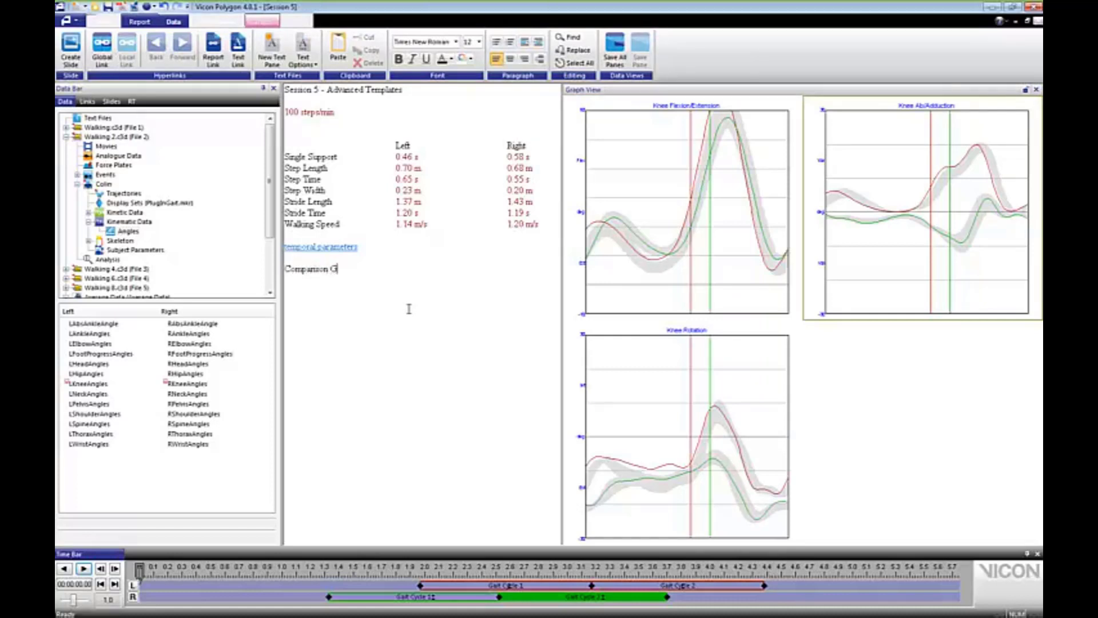
{"action": "left_click_drag", "start_coordinate": [359, 269], "coordinate": [284, 271]}
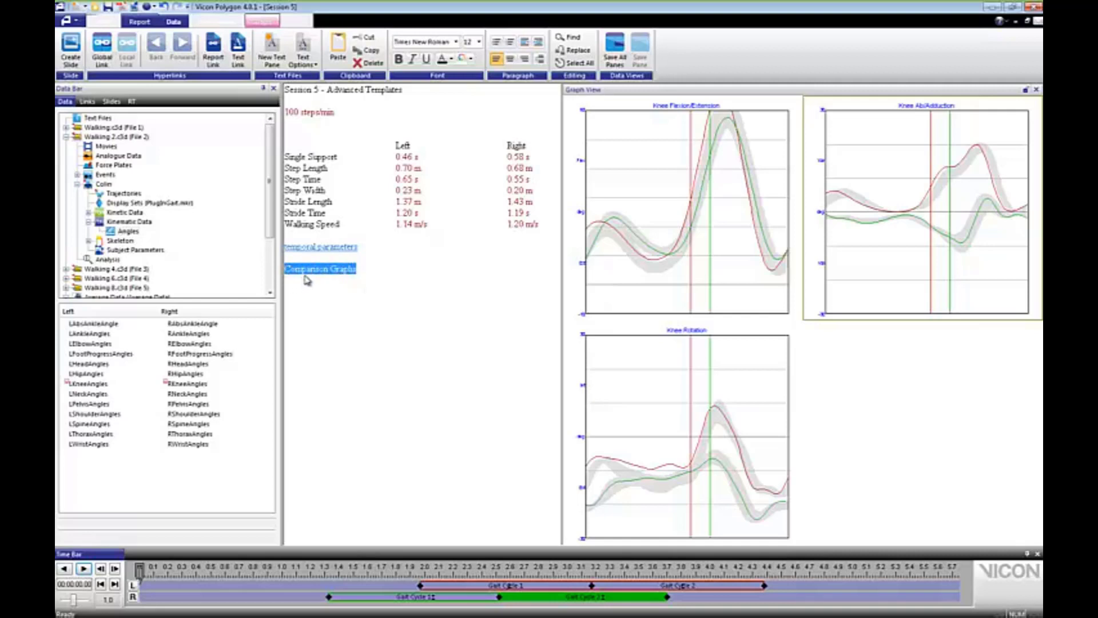
{"action": "left_click", "coordinate": [102, 51]}
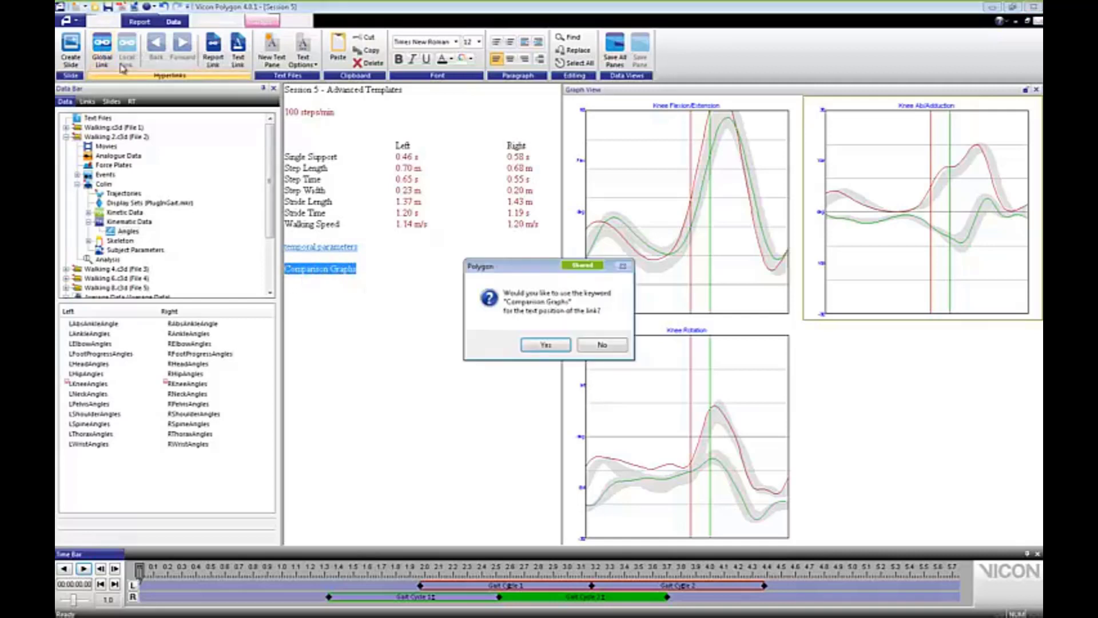
{"action": "left_click", "coordinate": [552, 345]}
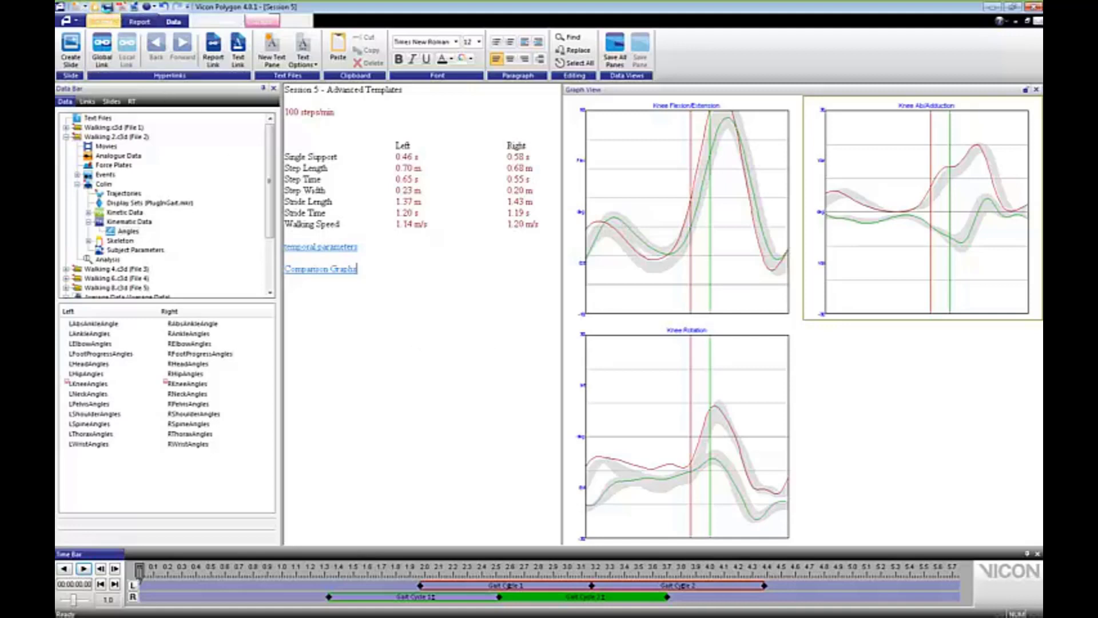
Save the report as a template named "compare to avg"
{"action": "left_click", "coordinate": [67, 21]}
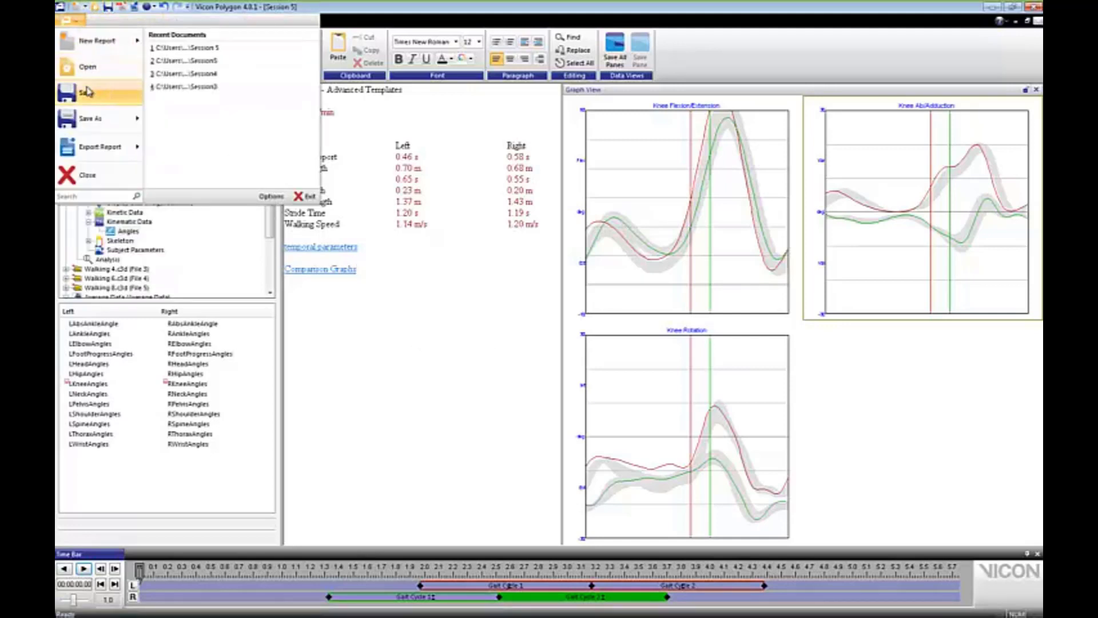
{"action": "mouse_move", "coordinate": [96, 119]}
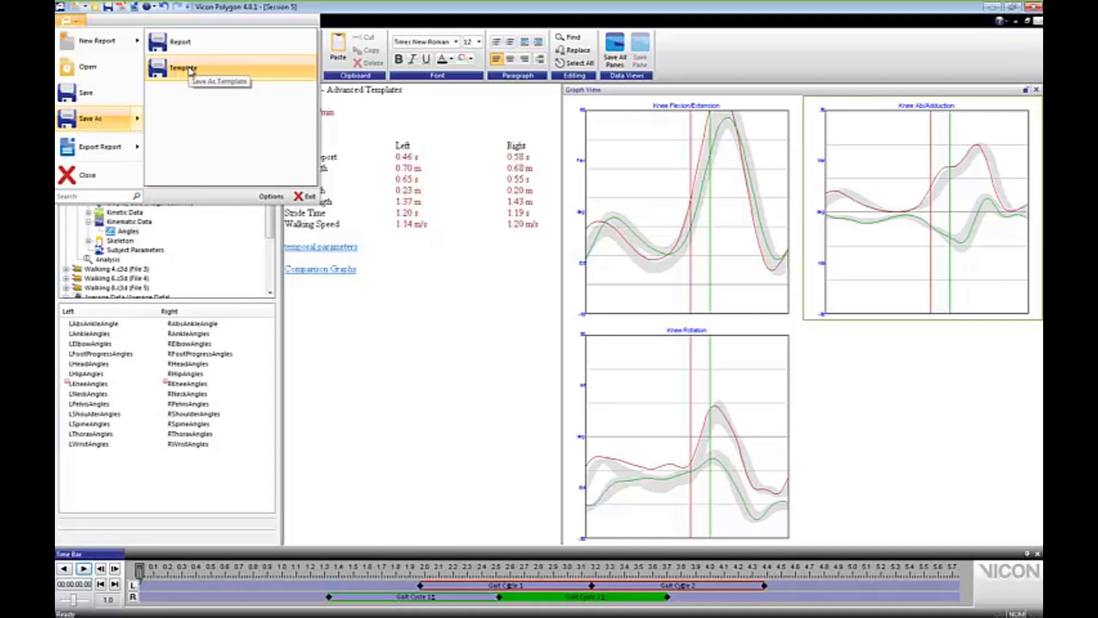
{"action": "left_click", "coordinate": [189, 70]}
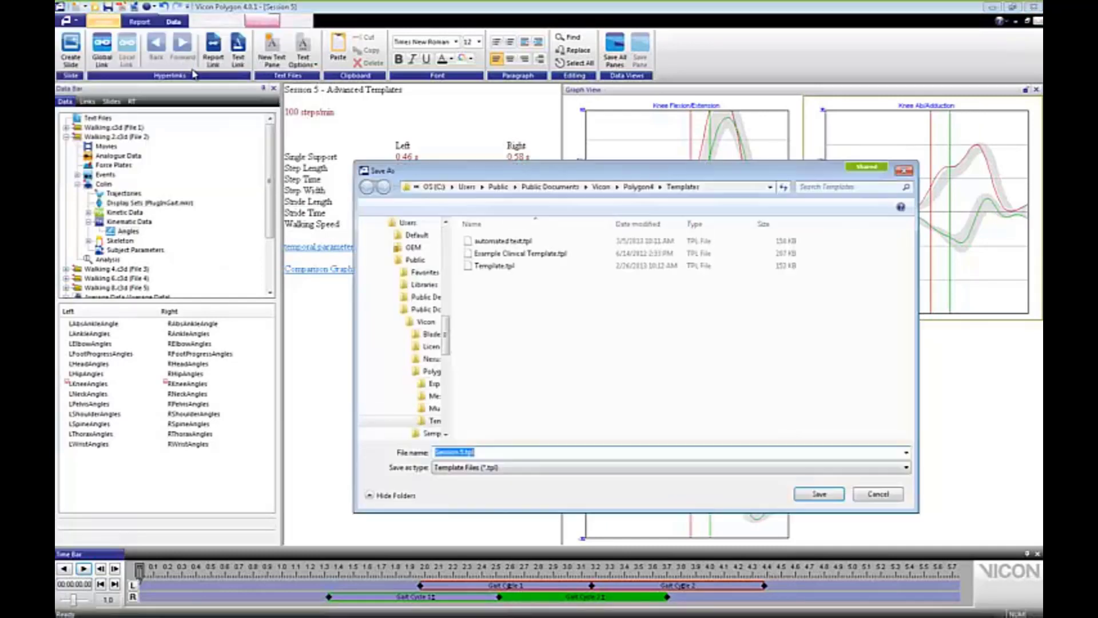
{"action": "type", "text": "compare to avg"}
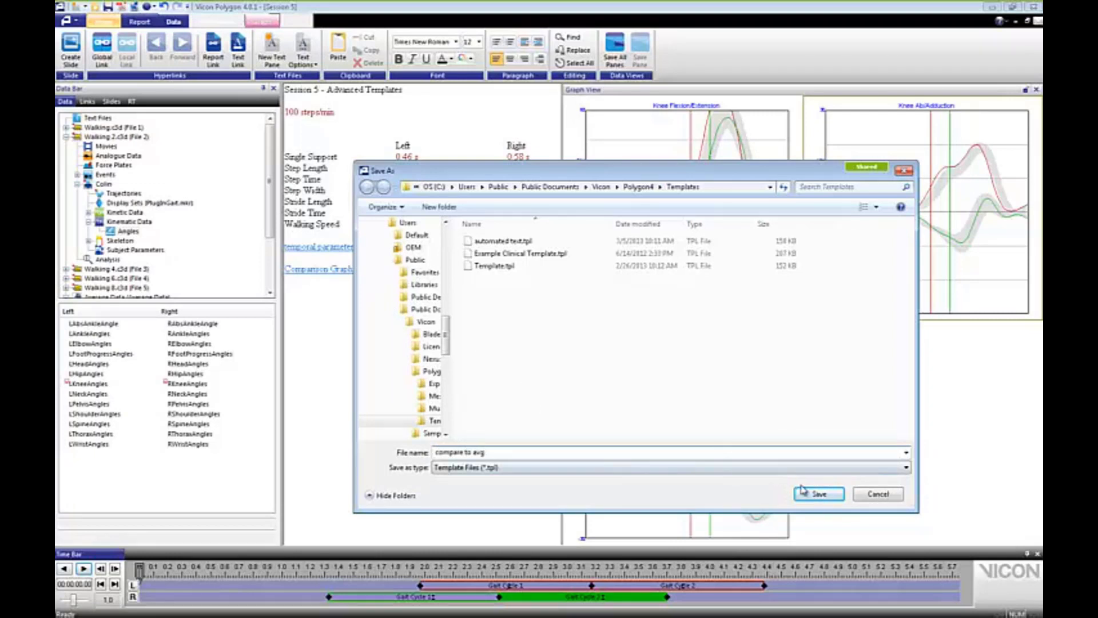
{"action": "left_click", "coordinate": [817, 496]}
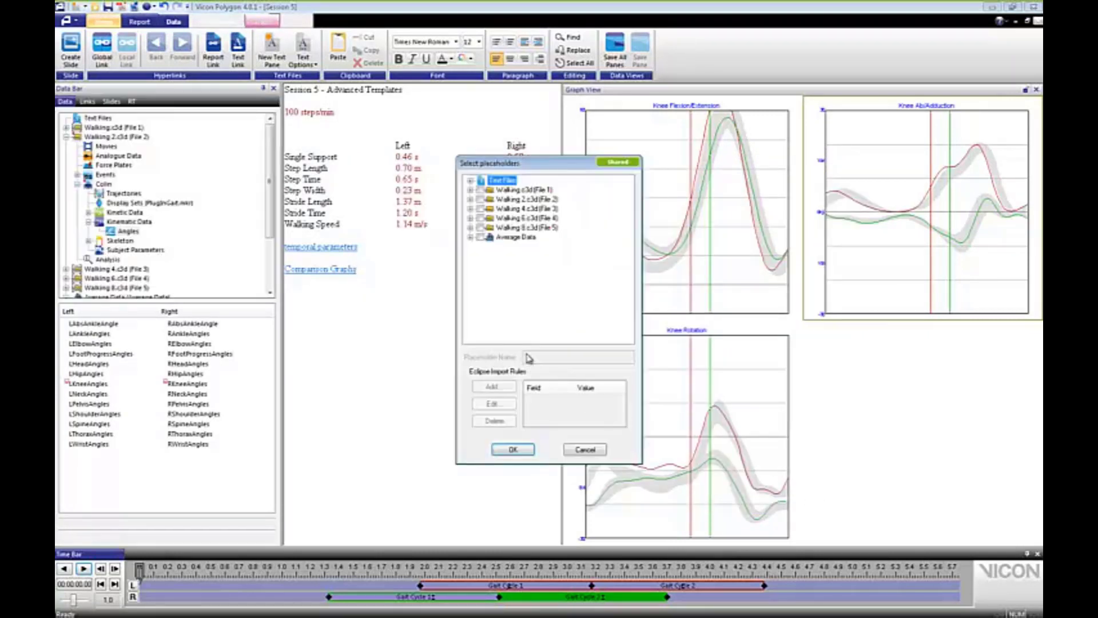
Make Walking, Walking 2, Walking 4, Walking 6 and Walking 8 placeholders in the template
{"action": "left_click", "coordinate": [480, 190]}
{"action": "left_click", "coordinate": [480, 199]}
{"action": "left_click", "coordinate": [481, 218]}
{"action": "left_click", "coordinate": [481, 227]}
{"action": "left_click", "coordinate": [514, 450]}
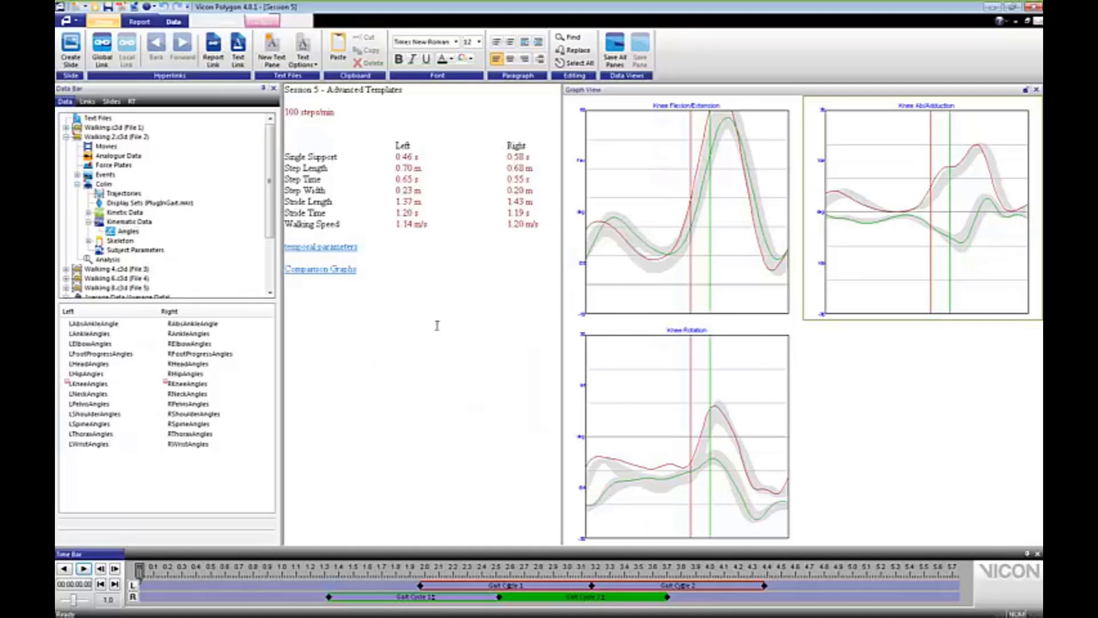
Open the Session 5-2 report from Data Management, basing it on the template compare to avg.tpl
{"action": "left_click", "coordinate": [103, 22]}
{"action": "left_click", "coordinate": [87, 52]}
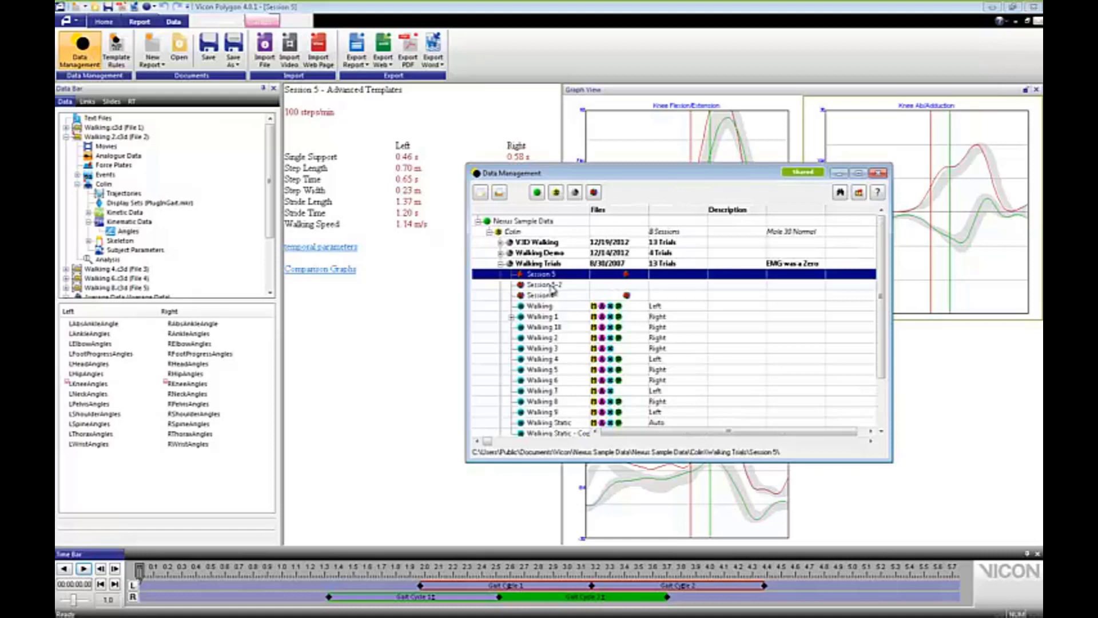
{"action": "double_click", "coordinate": [552, 289]}
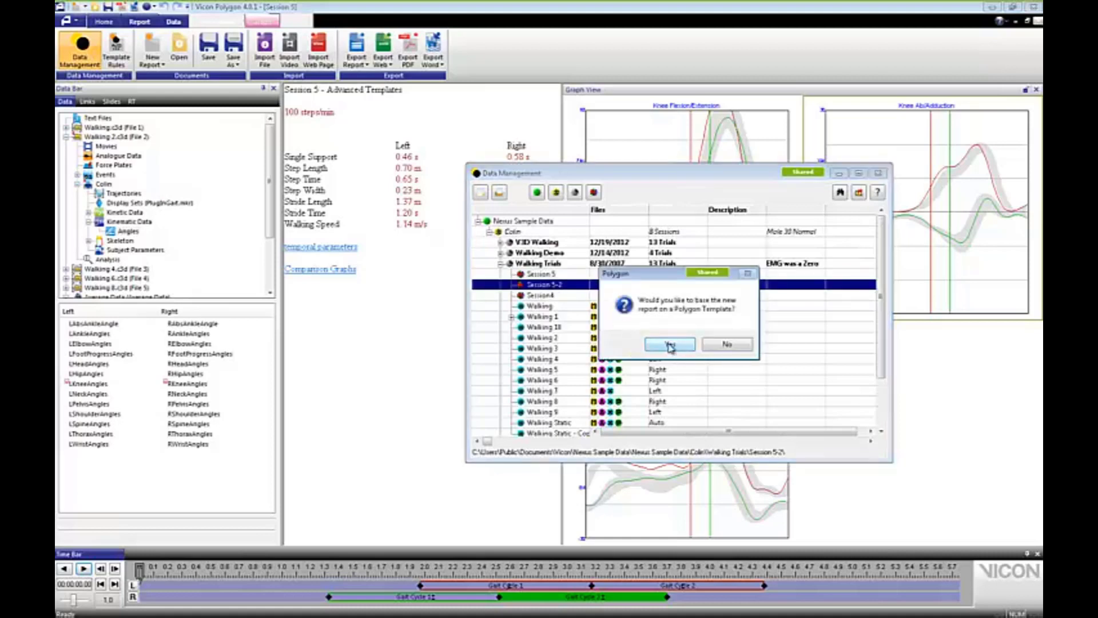
{"action": "left_click", "coordinate": [670, 345]}
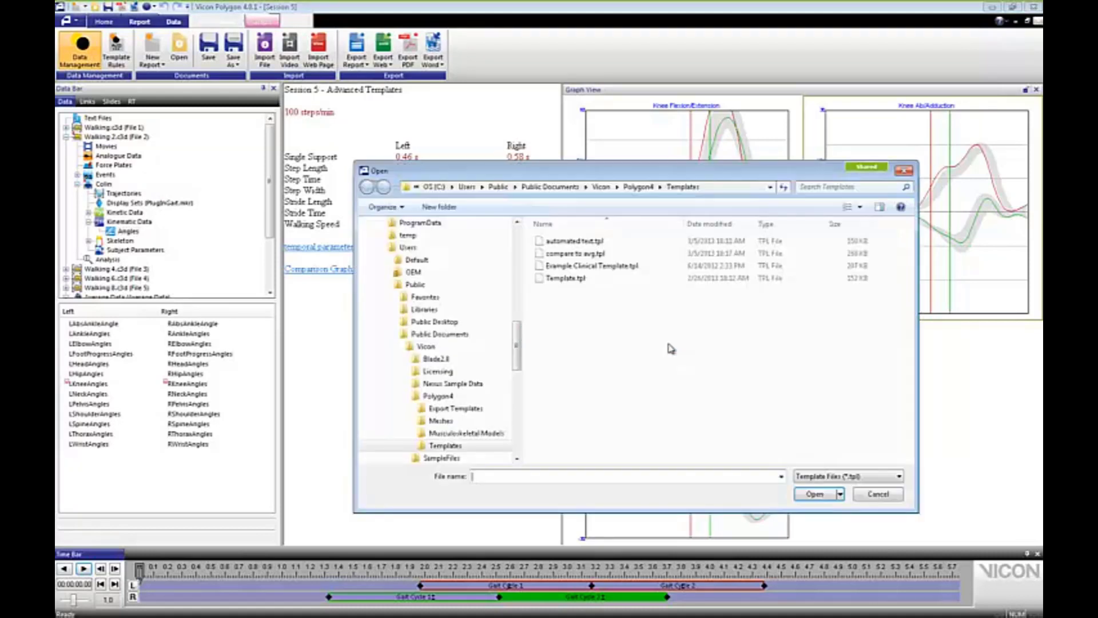
{"action": "left_click", "coordinate": [589, 256]}
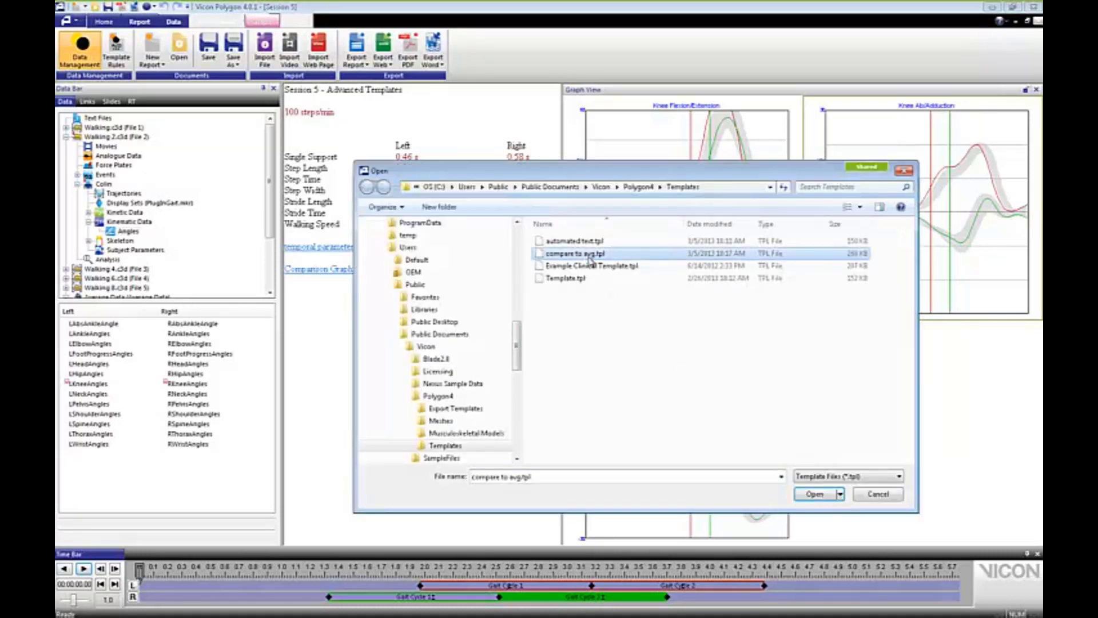
{"action": "left_click", "coordinate": [815, 494]}
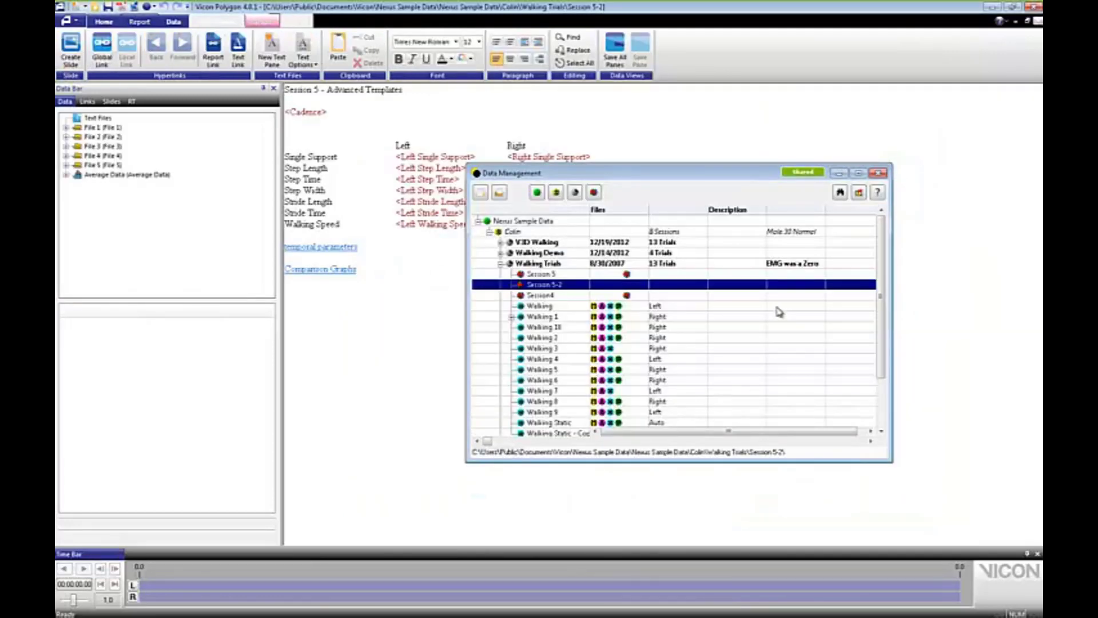
Import Walking 1 into the File 1 placeholder and Walking 5 into the File 2 placeholder
{"action": "left_click_drag", "start_coordinate": [765, 180], "coordinate": [711, 221]}
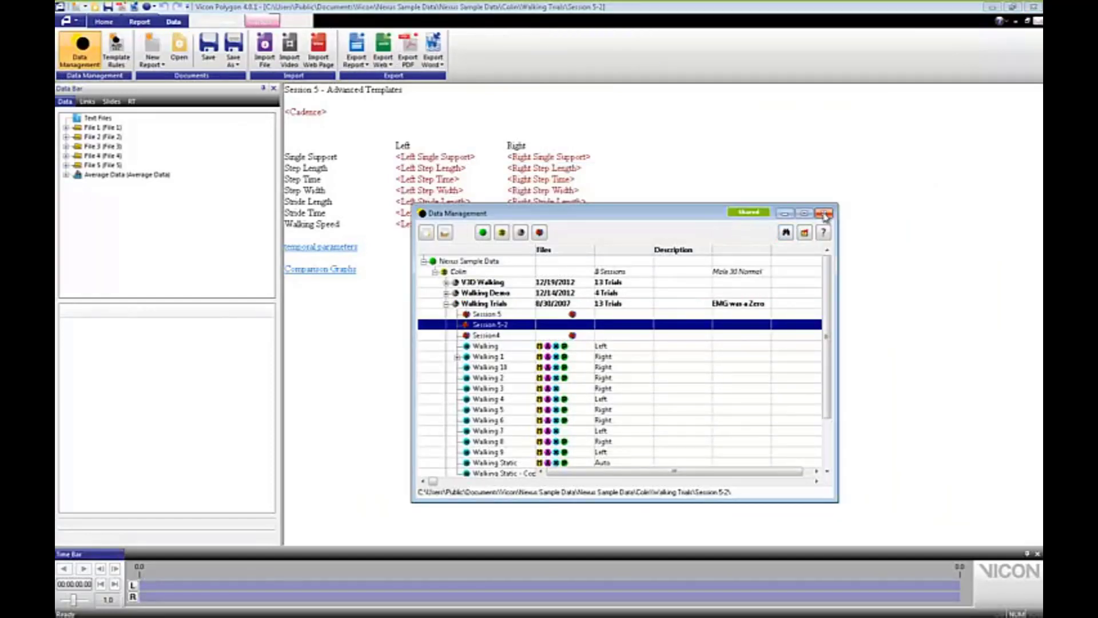
{"action": "double_click", "coordinate": [566, 360]}
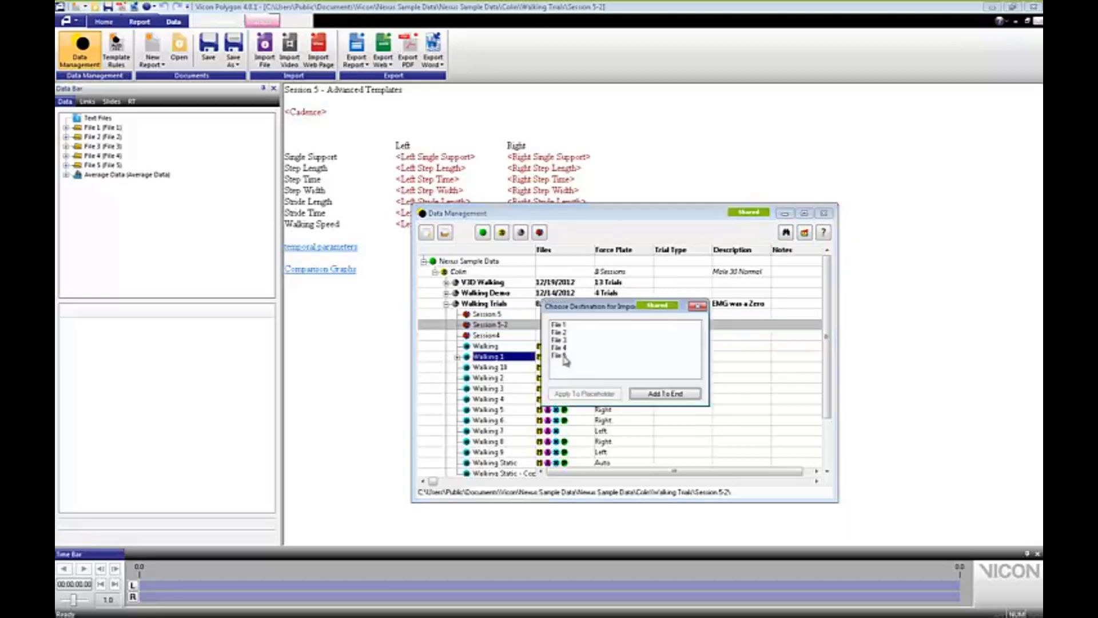
{"action": "left_click", "coordinate": [571, 324]}
{"action": "left_click", "coordinate": [585, 394]}
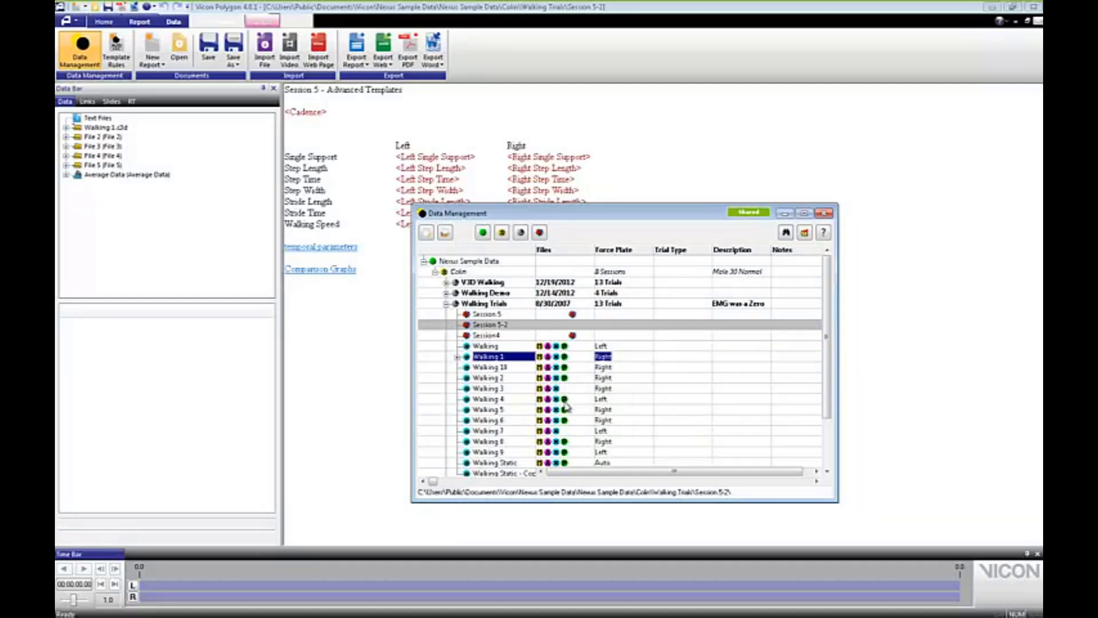
{"action": "double_click", "coordinate": [565, 410]}
{"action": "left_click", "coordinate": [568, 326]}
{"action": "left_click", "coordinate": [582, 395]}
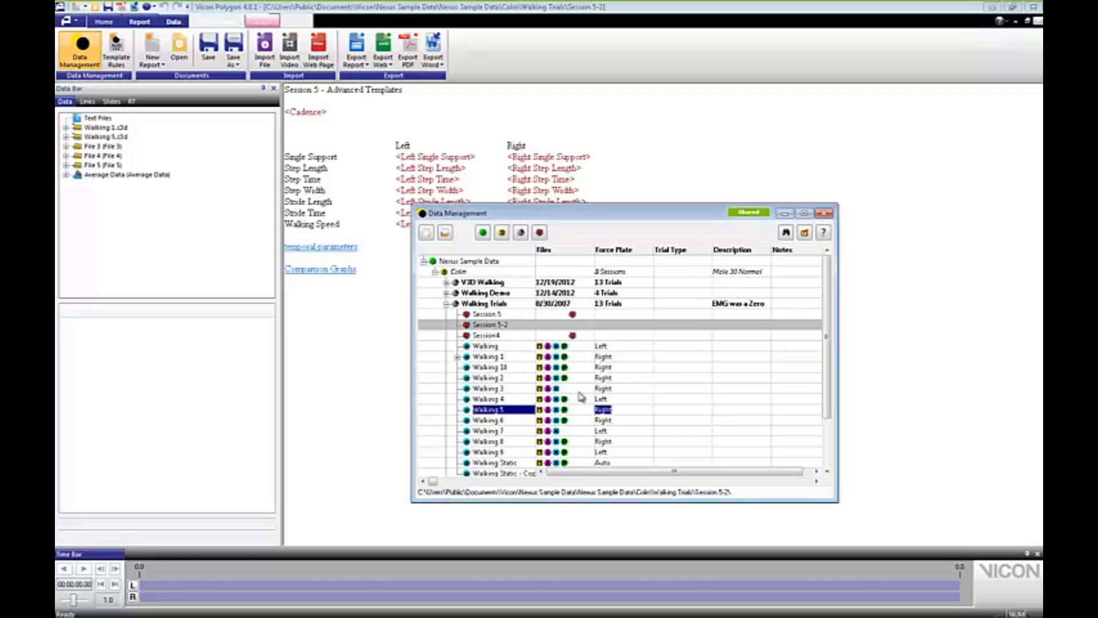
Import Walking 9 into the File 3 placeholder and Walking 10 into the File 4 placeholder
{"action": "double_click", "coordinate": [566, 453]}
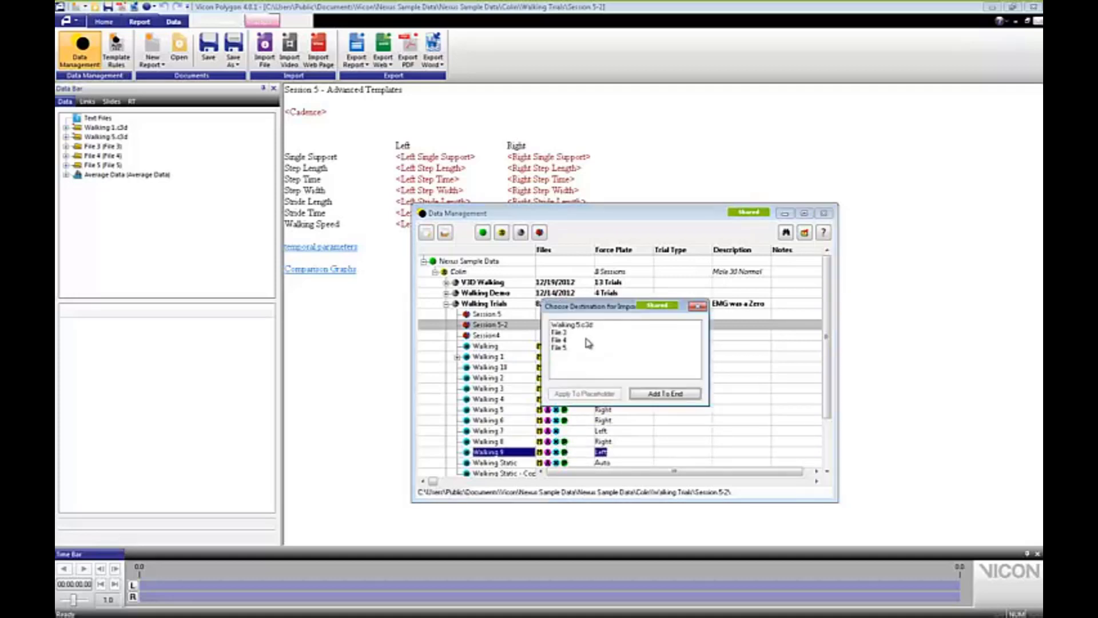
{"action": "left_click", "coordinate": [566, 333]}
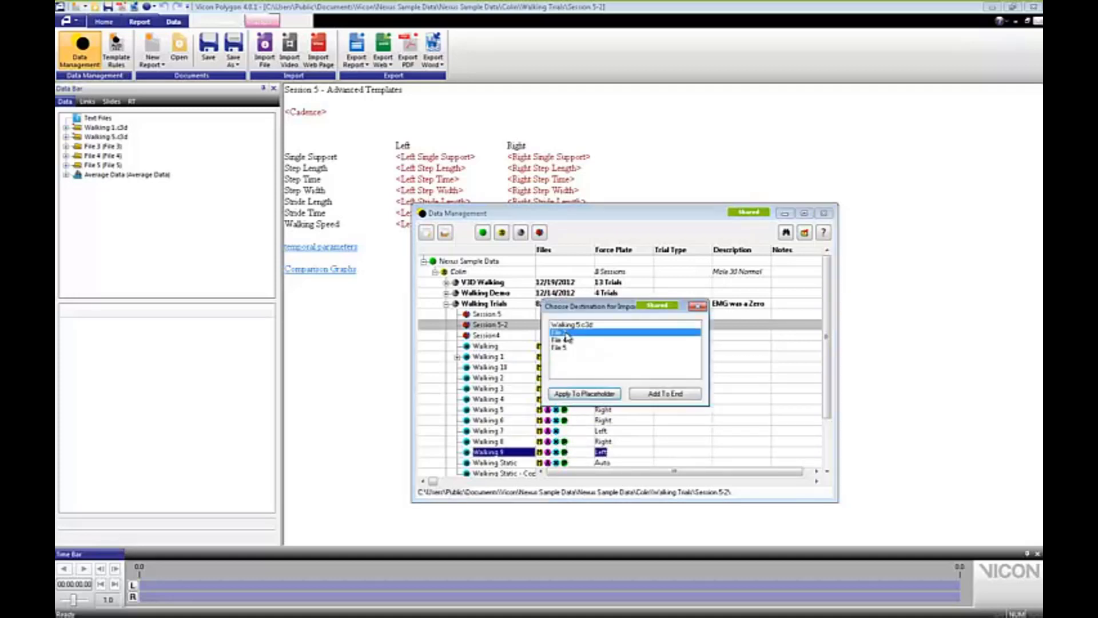
{"action": "left_click", "coordinate": [574, 394]}
{"action": "left_click_drag", "start_coordinate": [827, 362], "coordinate": [828, 398]}
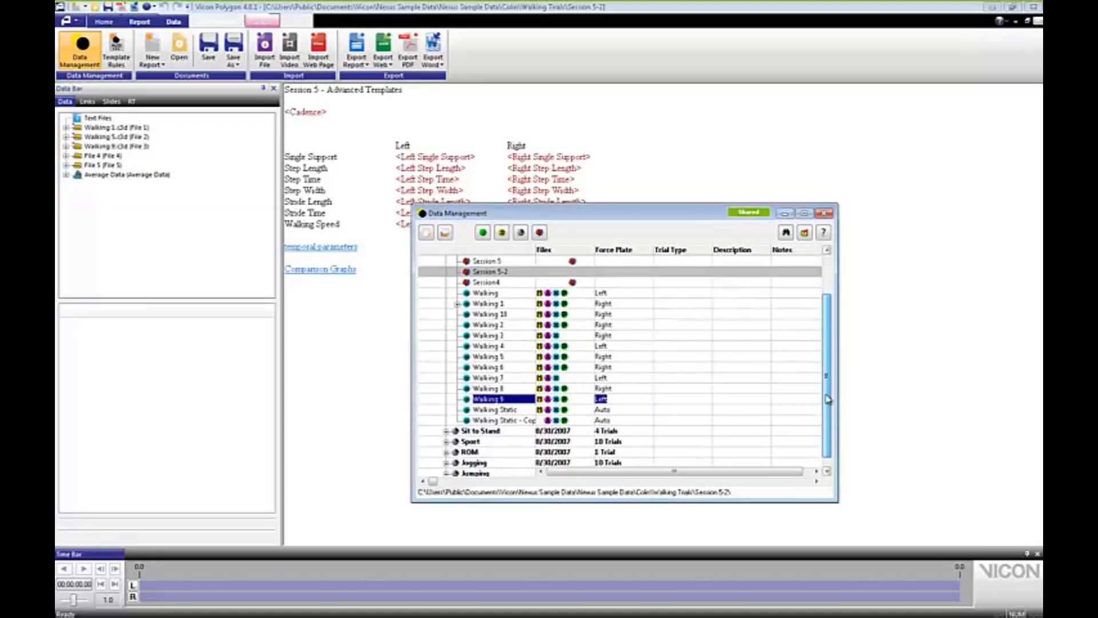
{"action": "double_click", "coordinate": [565, 317]}
{"action": "left_click", "coordinate": [566, 332]}
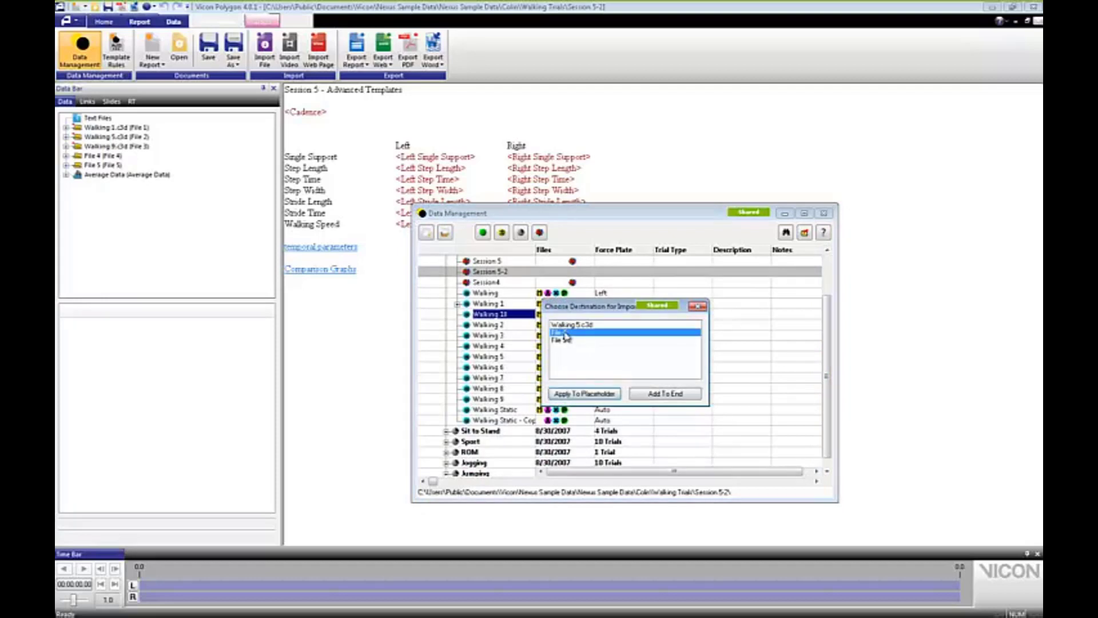
{"action": "left_click", "coordinate": [583, 394]}
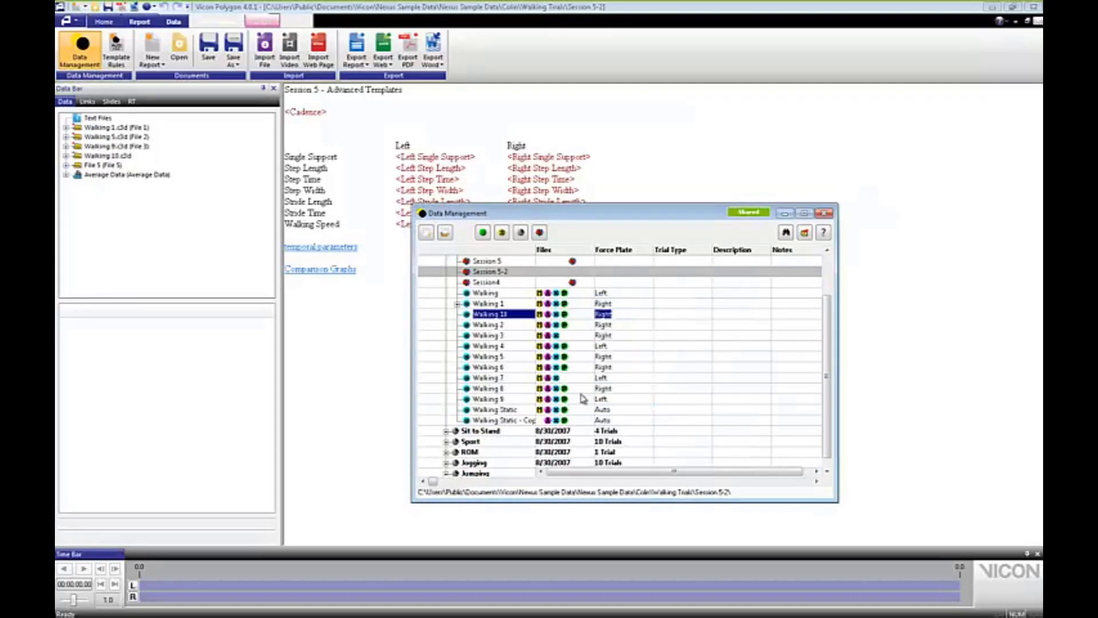
Import Walking 6 into the File 5 placeholder and close Data Management
{"action": "double_click", "coordinate": [565, 371]}
{"action": "left_click", "coordinate": [570, 332]}
{"action": "left_click", "coordinate": [582, 393]}
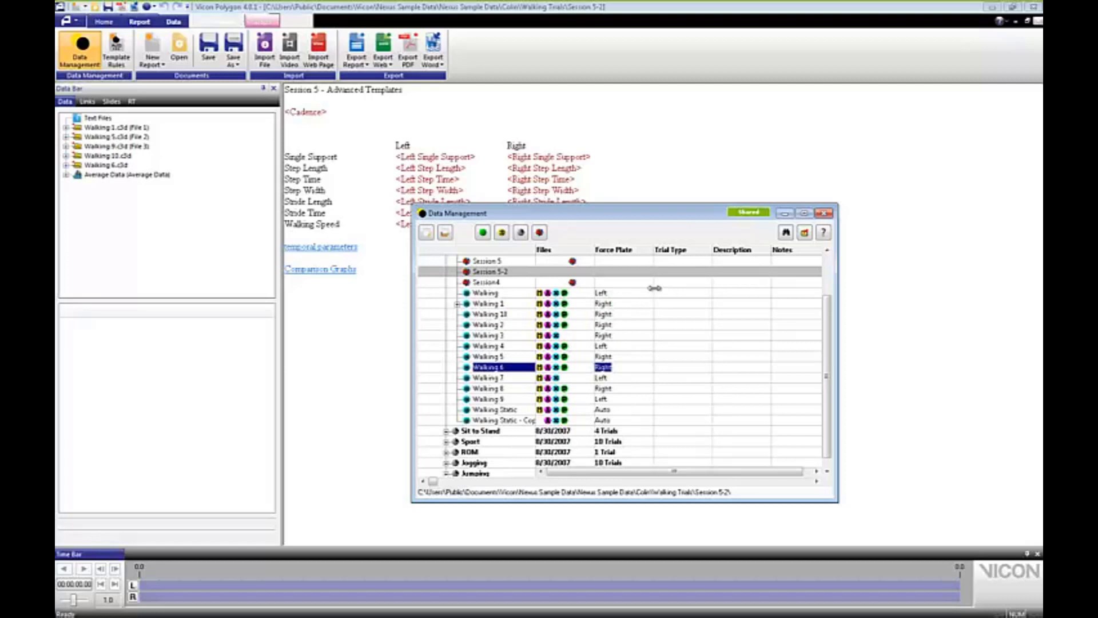
{"action": "left_click", "coordinate": [824, 212]}
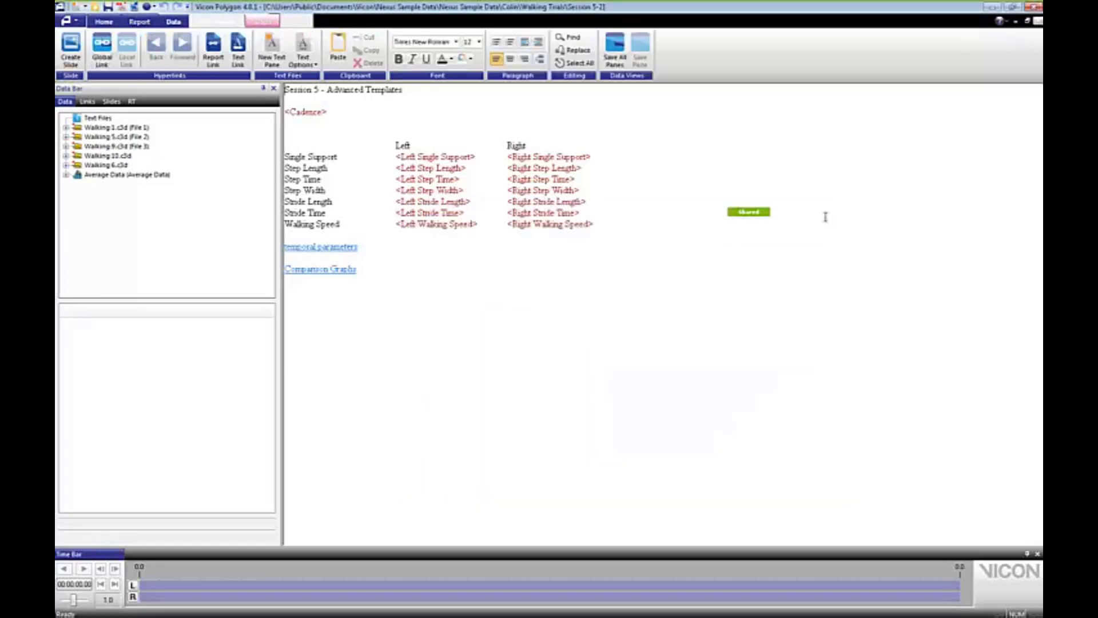
Expand Average Data and open the Comparison Graphs link in the report
{"action": "left_click", "coordinate": [120, 175]}
{"action": "left_click", "coordinate": [66, 175]}
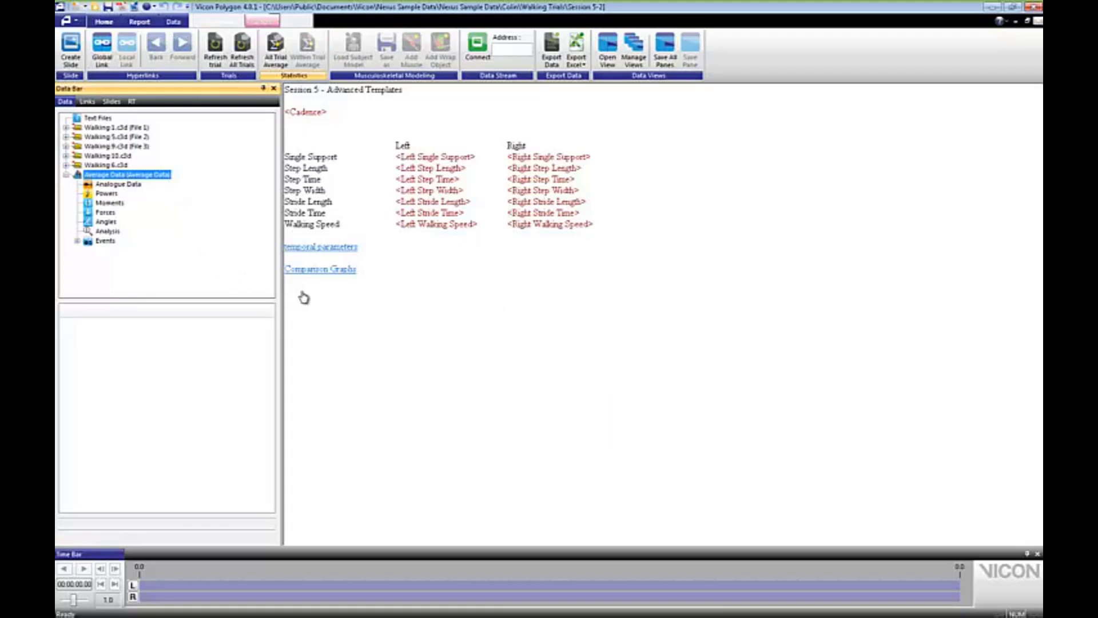
{"action": "left_click", "coordinate": [316, 269]}
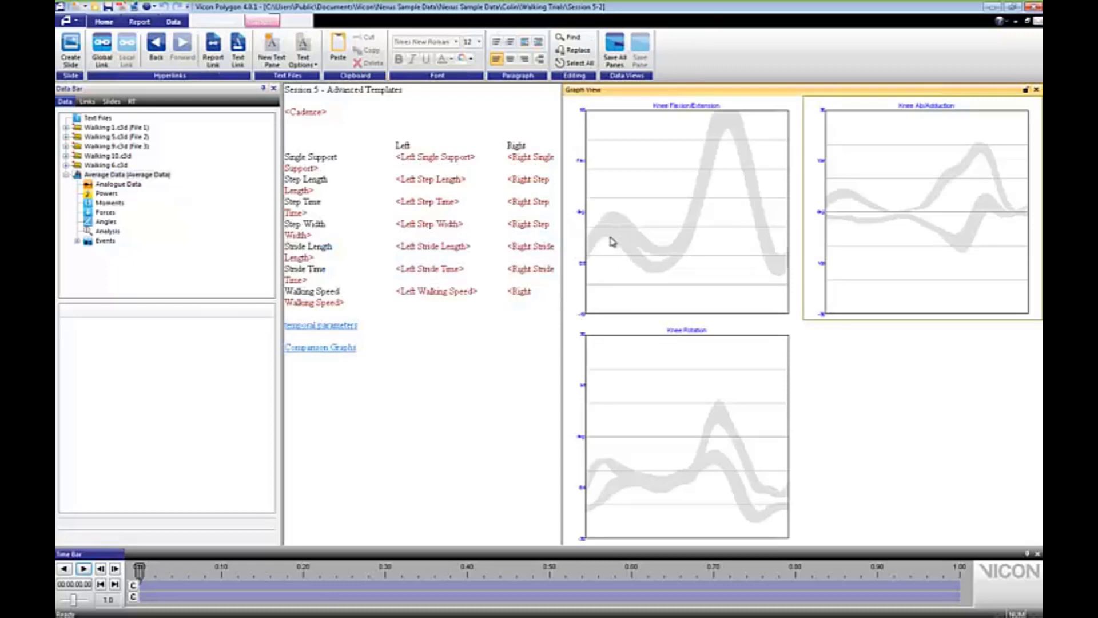
Overlay Walking 1's left and right knee angles on the averaged flexion/extension, ab/adduction and rotation graphs
{"action": "left_click", "coordinate": [67, 127]}
{"action": "left_click", "coordinate": [77, 174]}
{"action": "left_click", "coordinate": [88, 212]}
{"action": "left_click", "coordinate": [127, 222]}
{"action": "double_click", "coordinate": [111, 384]}
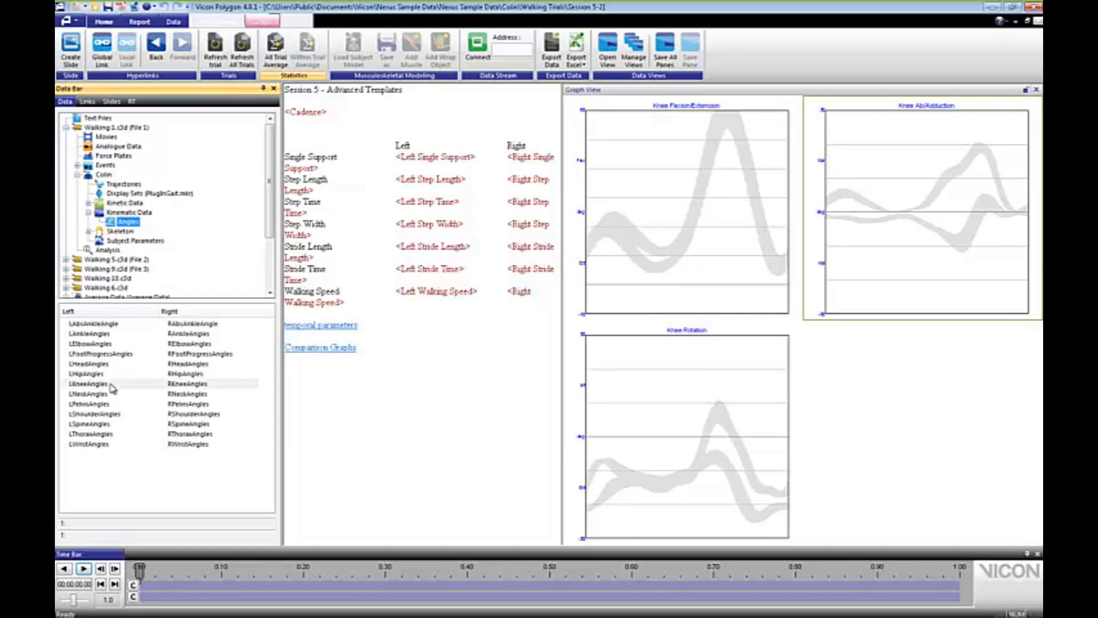
{"action": "left_click", "coordinate": [667, 430]}
{"action": "left_click_drag", "start_coordinate": [664, 406], "coordinate": [675, 214]}
{"action": "left_click_drag", "start_coordinate": [829, 395], "coordinate": [953, 238]}
{"action": "left_click_drag", "start_coordinate": [911, 435], "coordinate": [919, 258]}
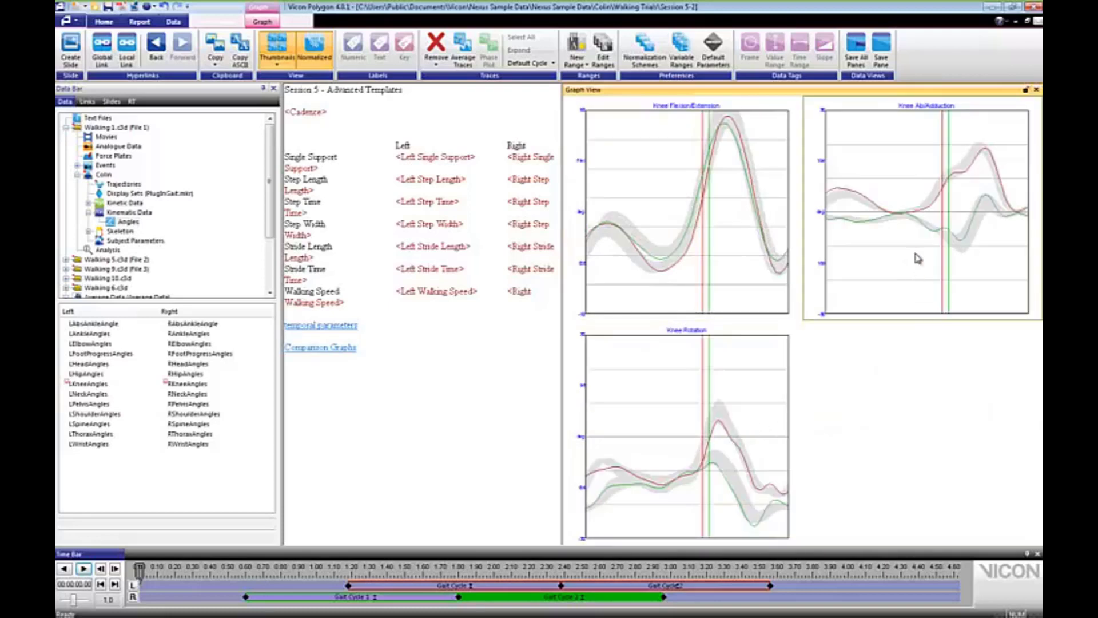
Minimize the report window to return to the Creating an Average Template slide
{"action": "left_click", "coordinate": [472, 428]}
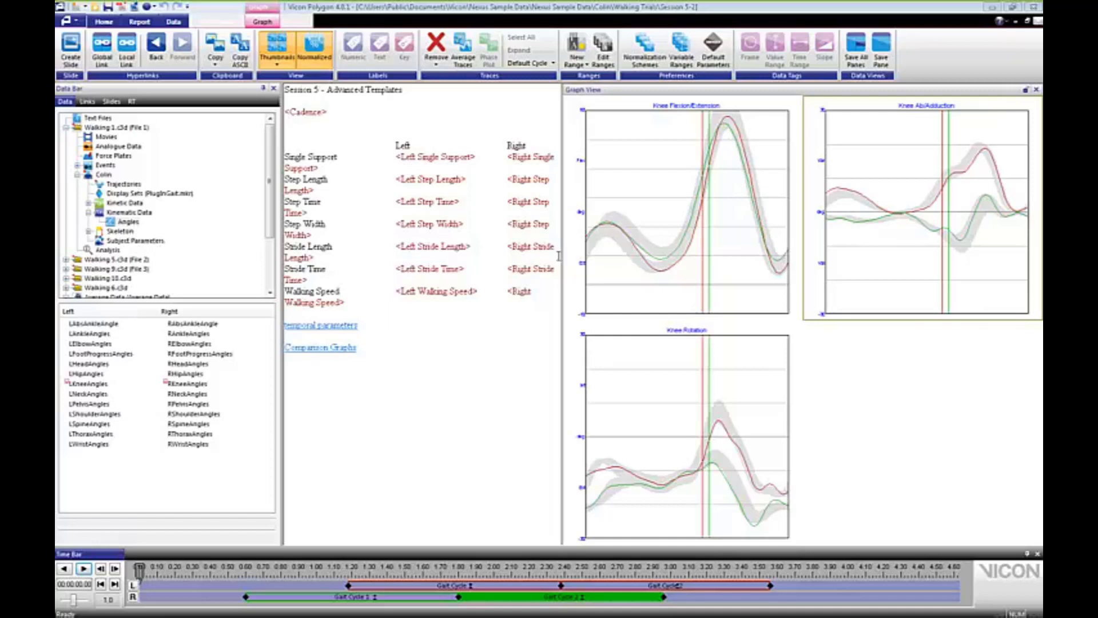
{"action": "left_click", "coordinate": [651, 268]}
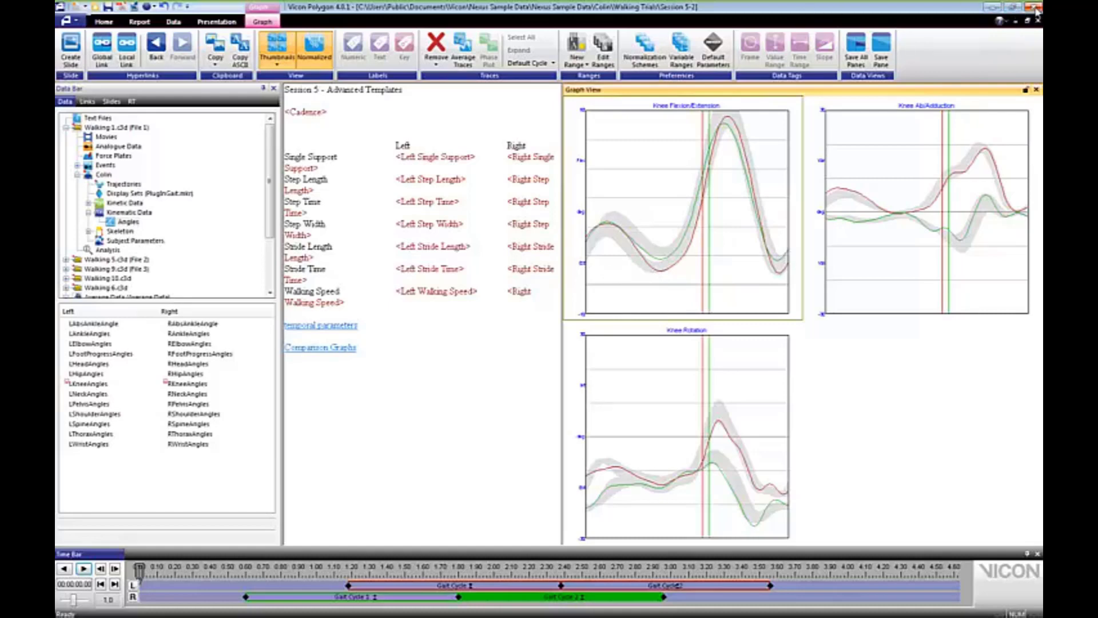
{"action": "left_click", "coordinate": [993, 7]}
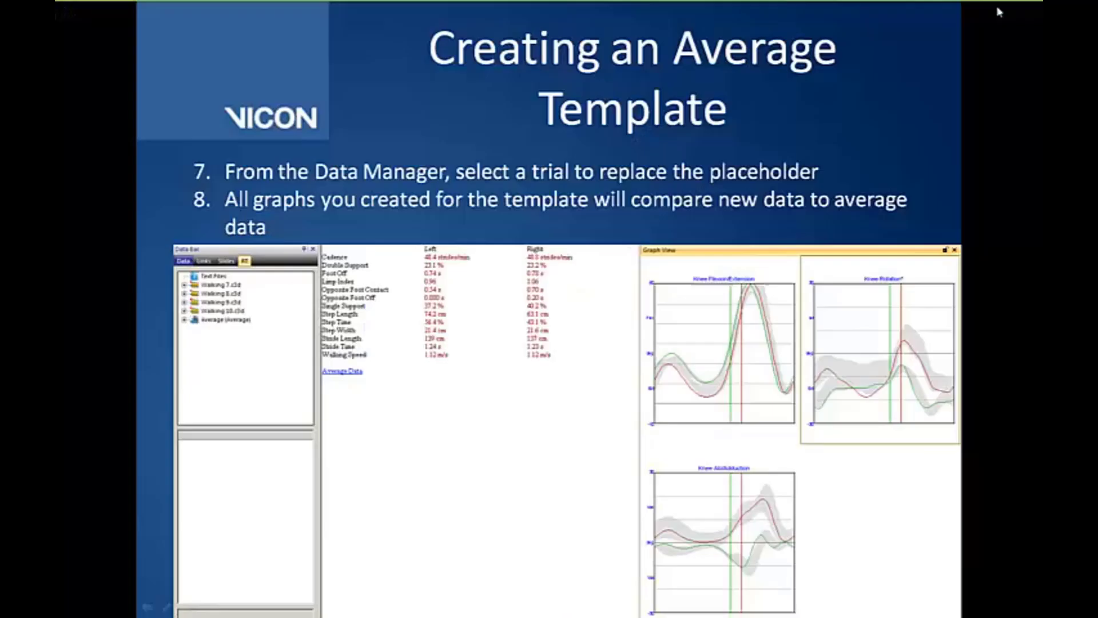
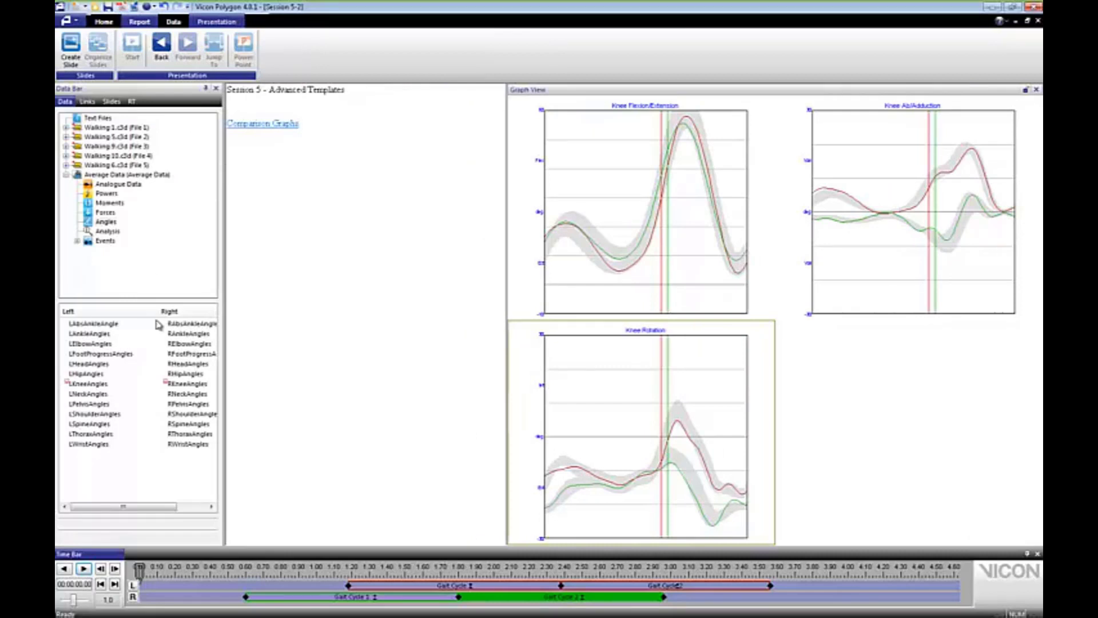
Widen the graph pane, create a slide named "Comparison to Average knee" and check it in the slide list
{"action": "left_click_drag", "start_coordinate": [158, 312], "coordinate": [139, 314]}
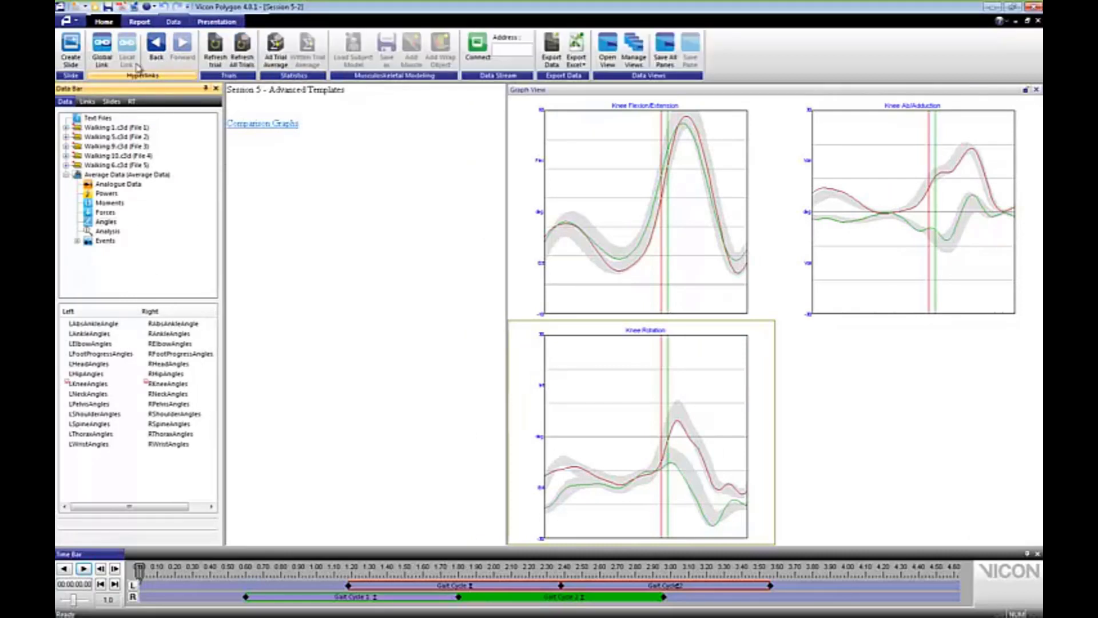
{"action": "left_click_drag", "start_coordinate": [511, 152], "coordinate": [423, 152]}
{"action": "left_click", "coordinate": [209, 21]}
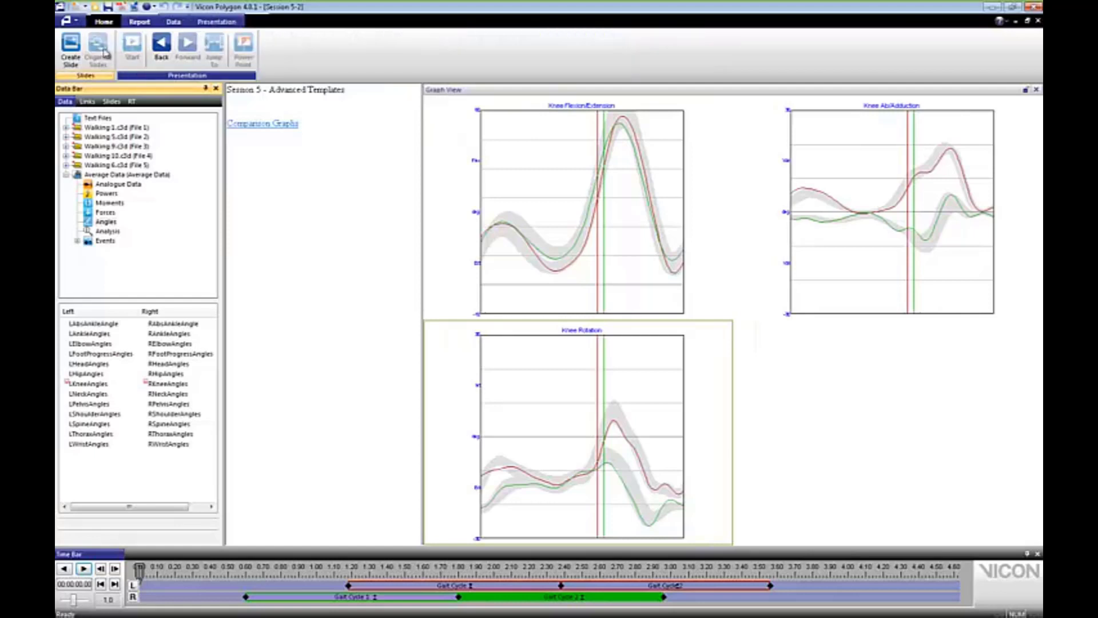
{"action": "left_click", "coordinate": [71, 47]}
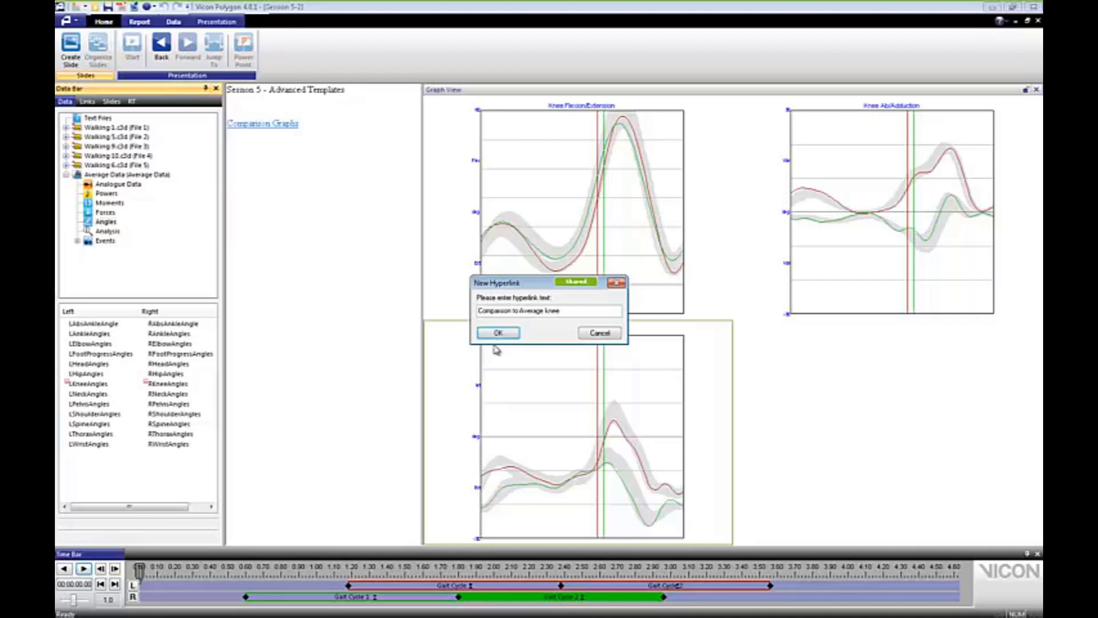
{"action": "left_click", "coordinate": [498, 333]}
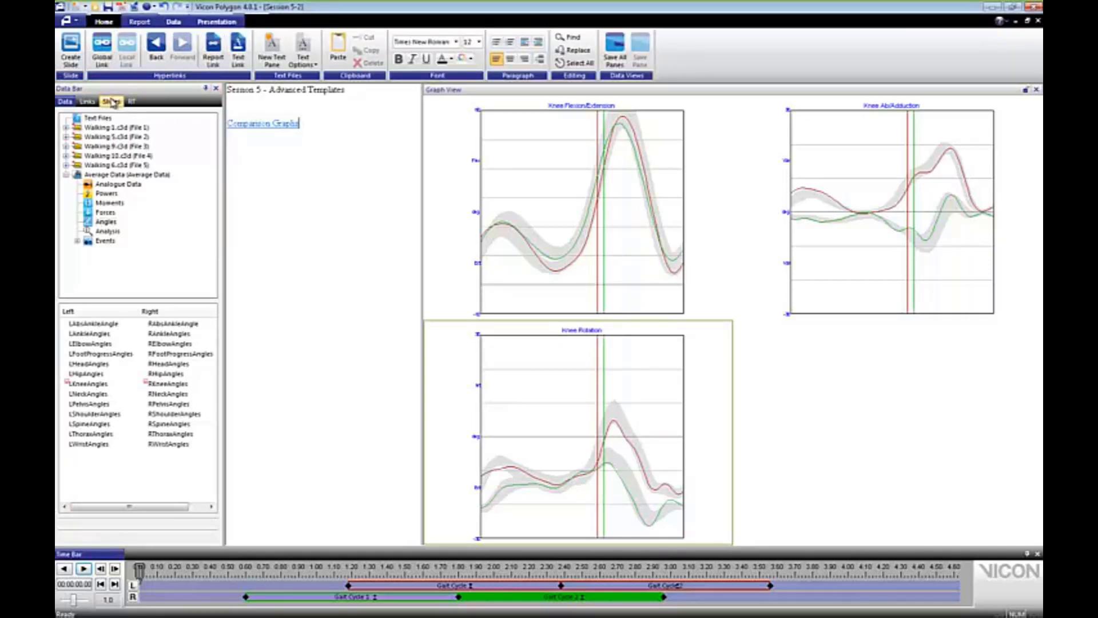
{"action": "left_click", "coordinate": [113, 102]}
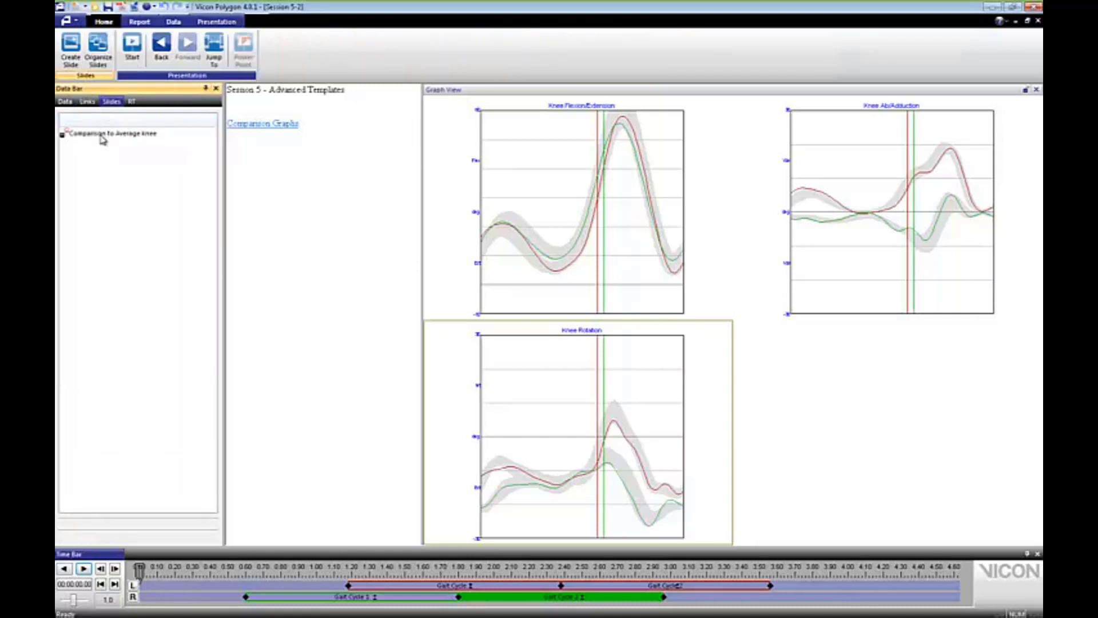
{"action": "left_click", "coordinate": [66, 102]}
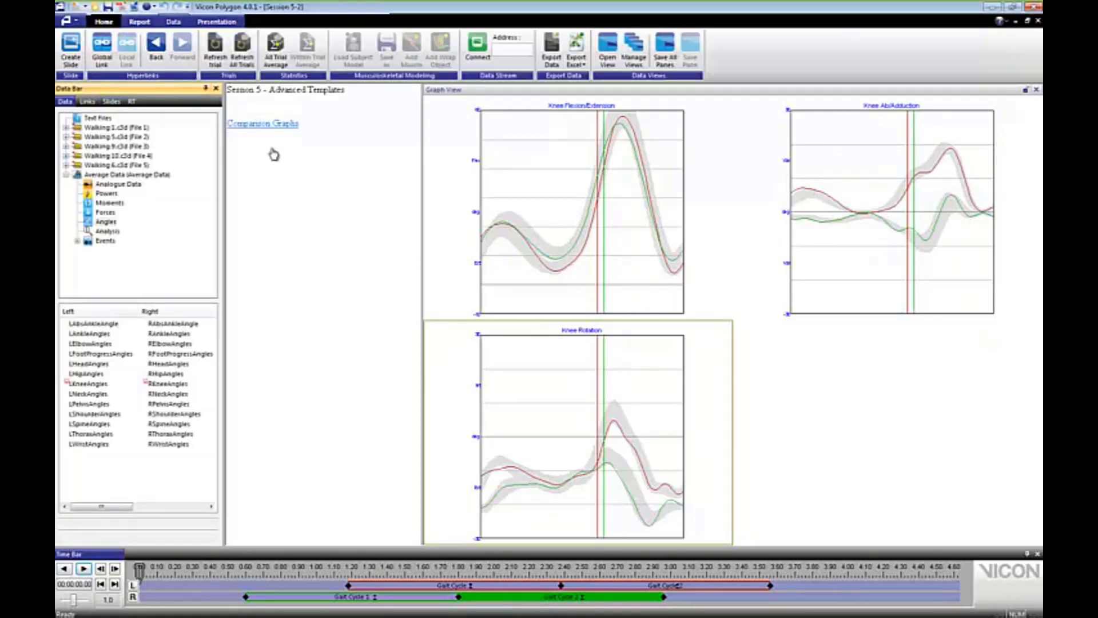
Close the graph view and delete the Comparison Graphs link from the report page
{"action": "left_click", "coordinate": [1036, 90]}
{"action": "left_click_drag", "start_coordinate": [353, 127], "coordinate": [131, 131]}
{"action": "key", "text": "Delete"}
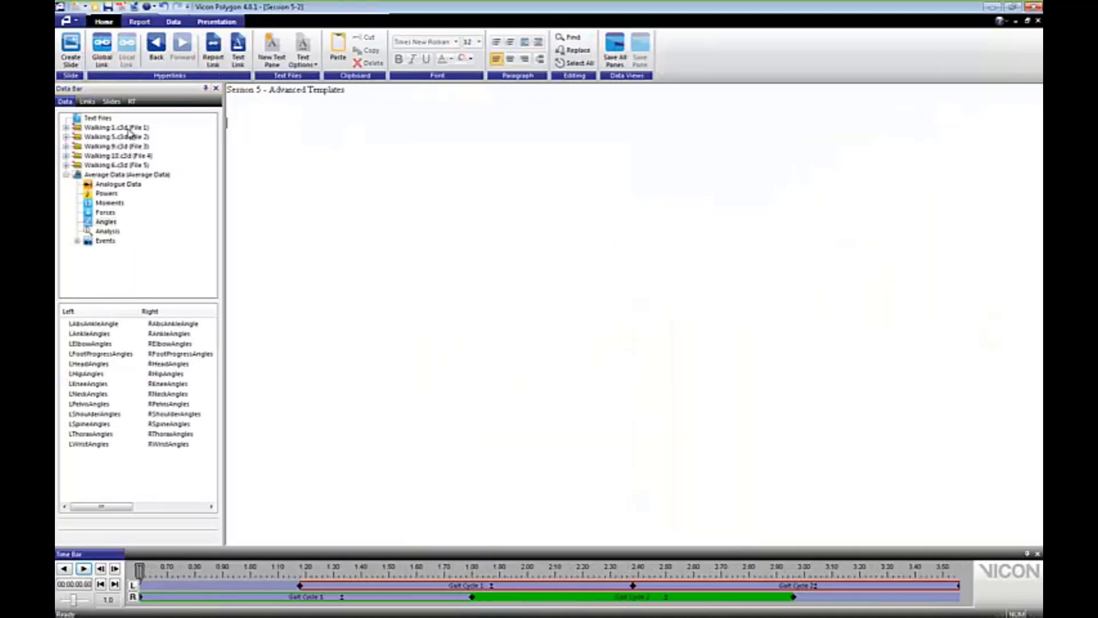
Write "Welcome to Polygon VOU!" as plain text below the report heading, removing the leftover hyperlink
{"action": "type", "text": "Welc"}
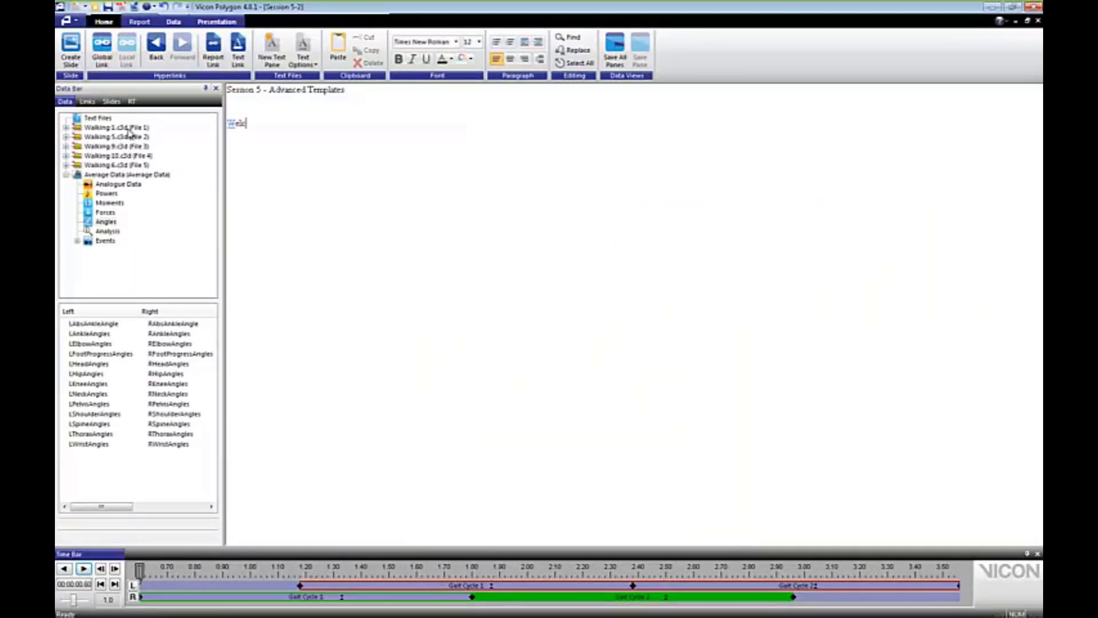
{"action": "type", "text": "ome to"}
{"action": "right_click", "coordinate": [231, 123]}
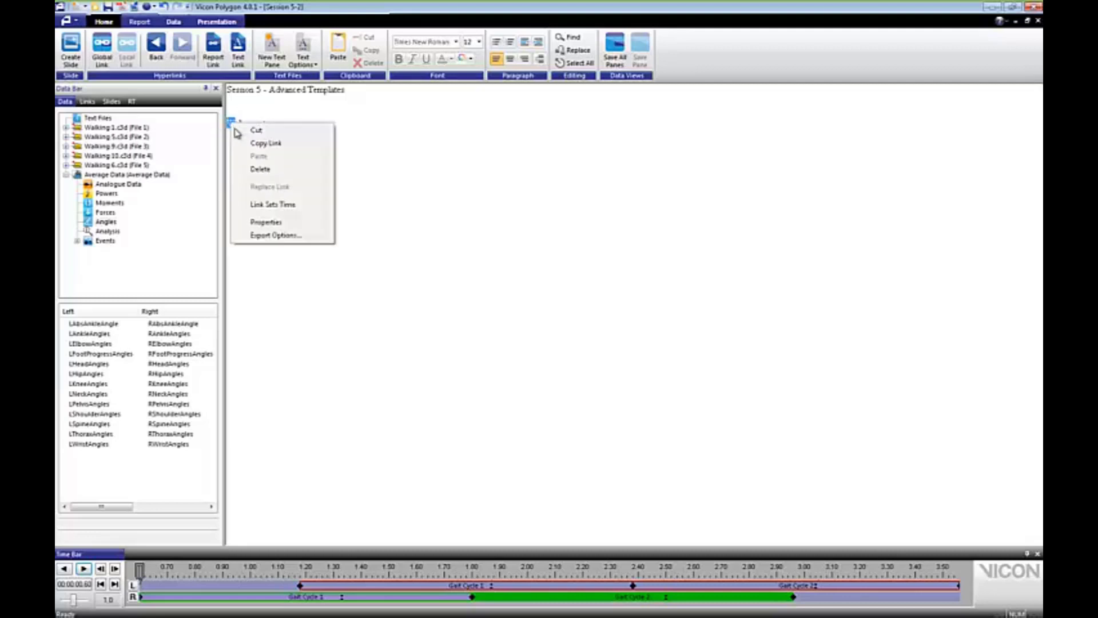
{"action": "left_click", "coordinate": [260, 169]}
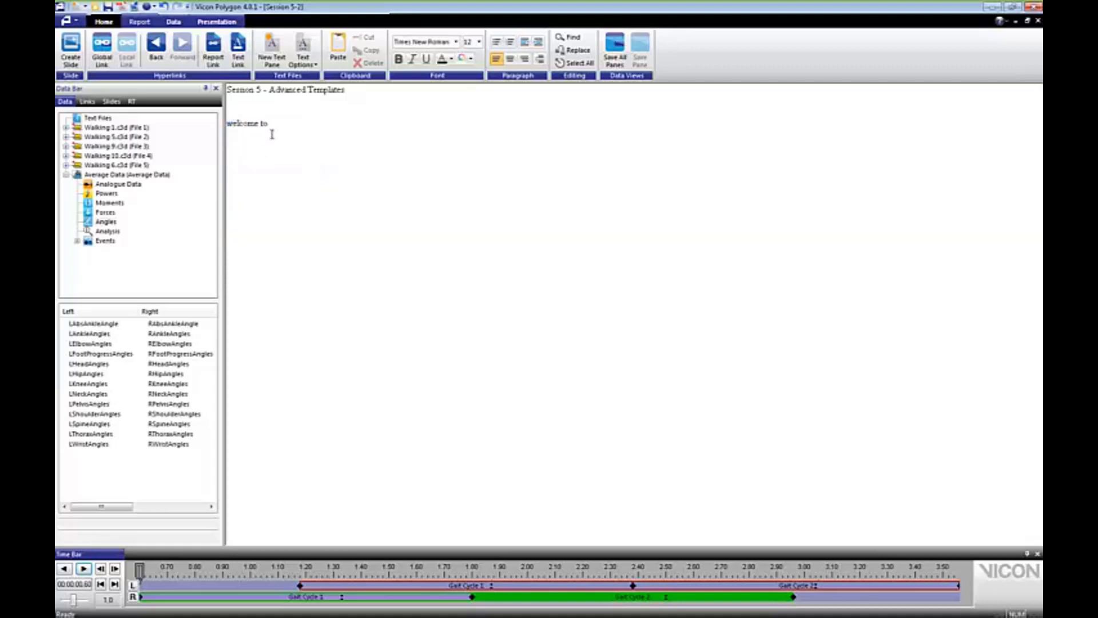
{"action": "key", "text": "Delete"}
{"action": "type", "text": "W"}
{"action": "type", "text": "gon VOU!"}
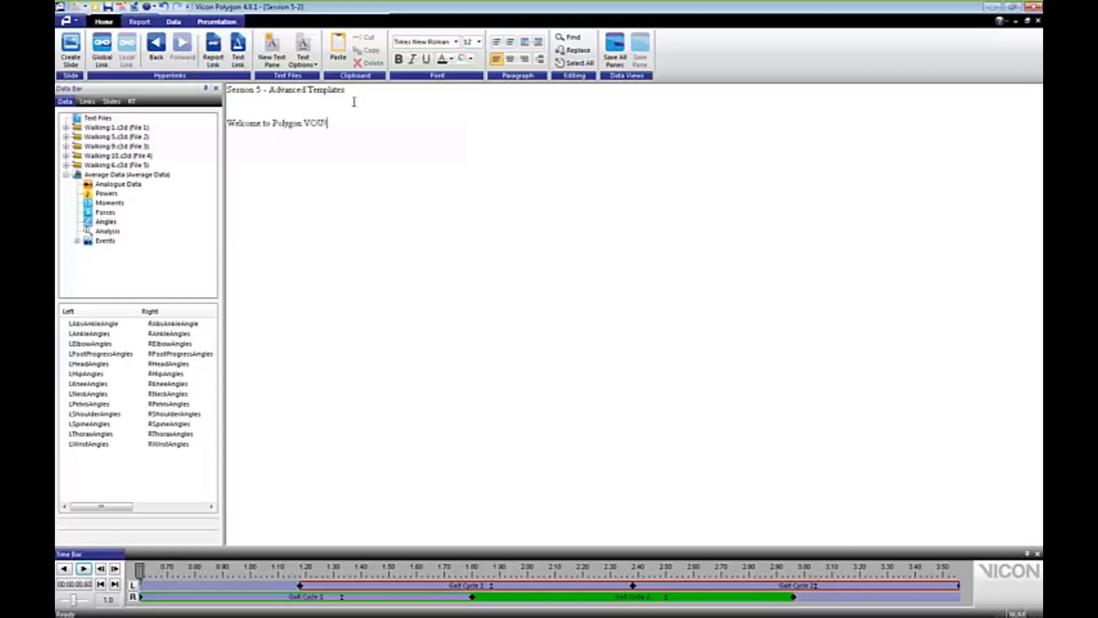
Create a slide named "Welcome" from the current page and delete the welcome line from the report
{"action": "left_click", "coordinate": [217, 22]}
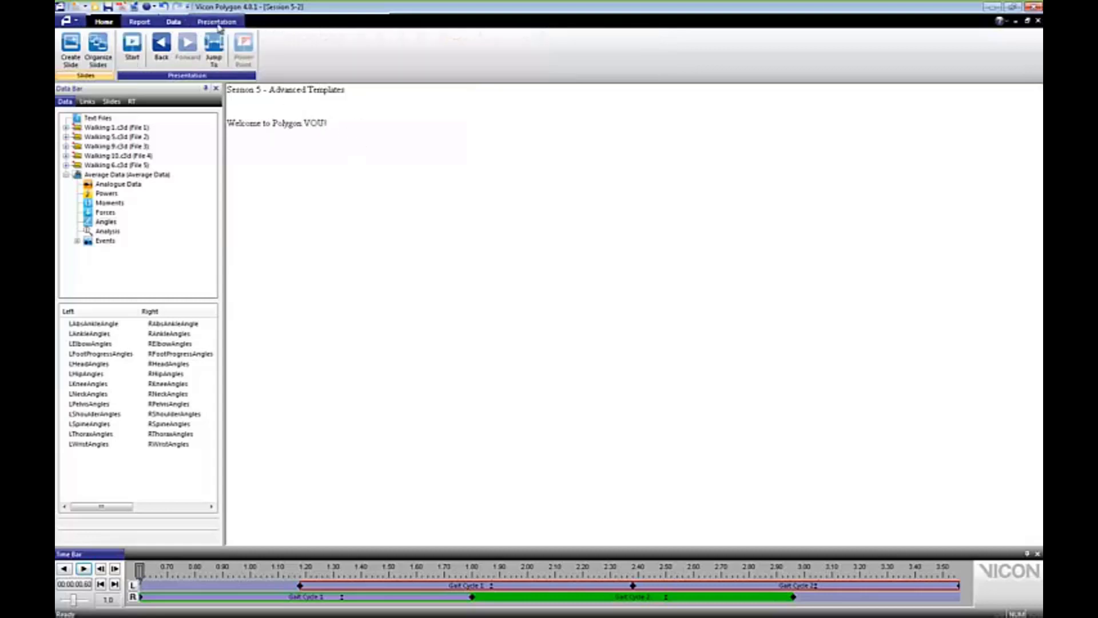
{"action": "left_click", "coordinate": [70, 55]}
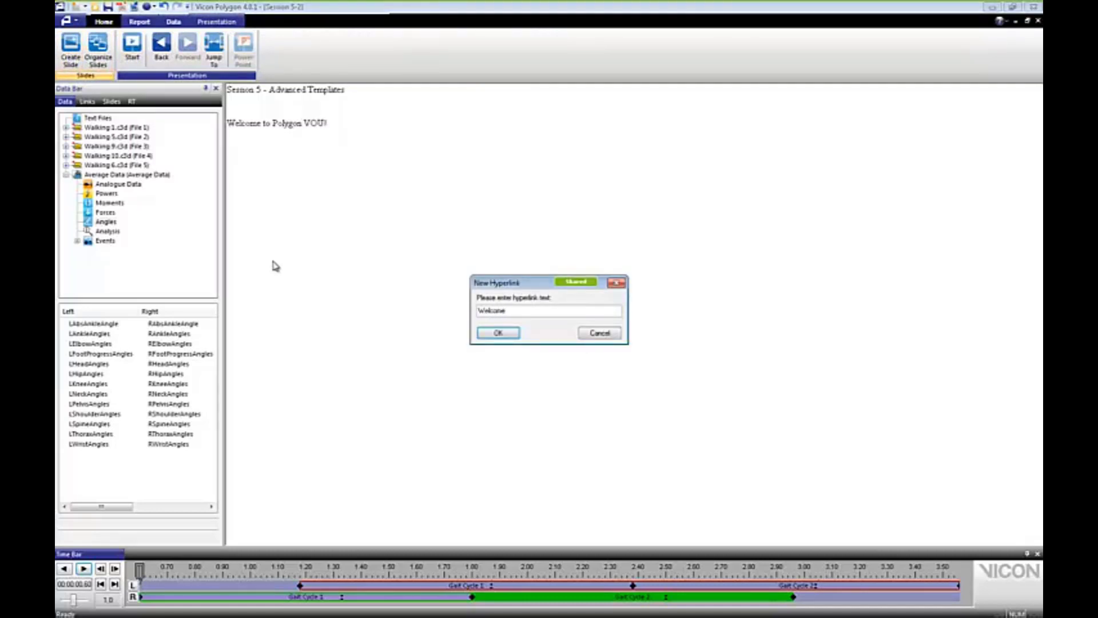
{"action": "left_click", "coordinate": [499, 333]}
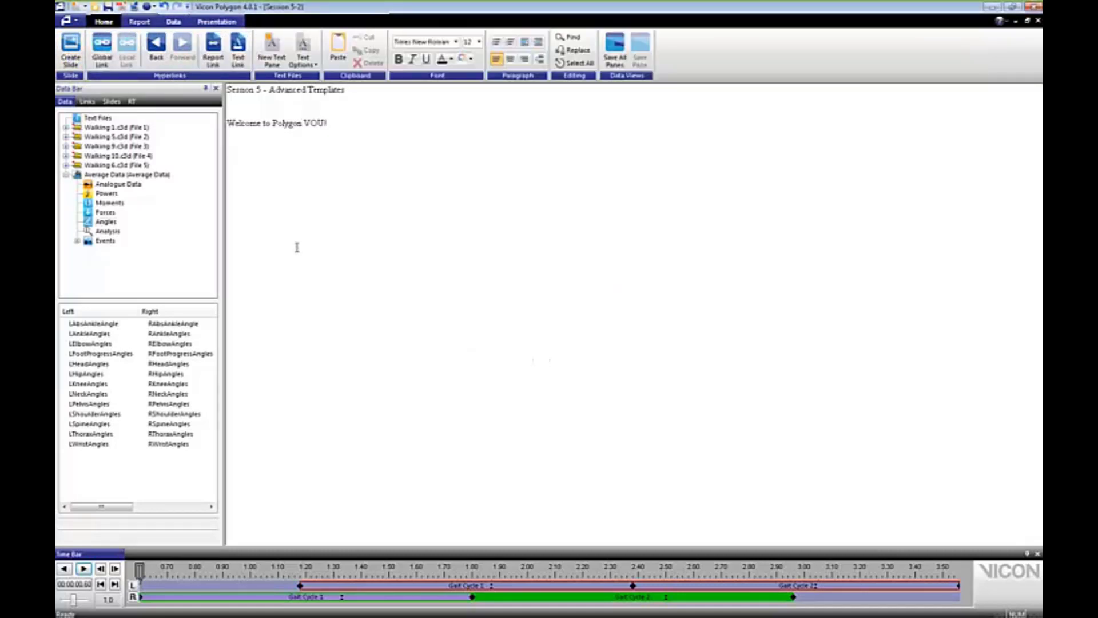
{"action": "triple_click", "coordinate": [282, 123]}
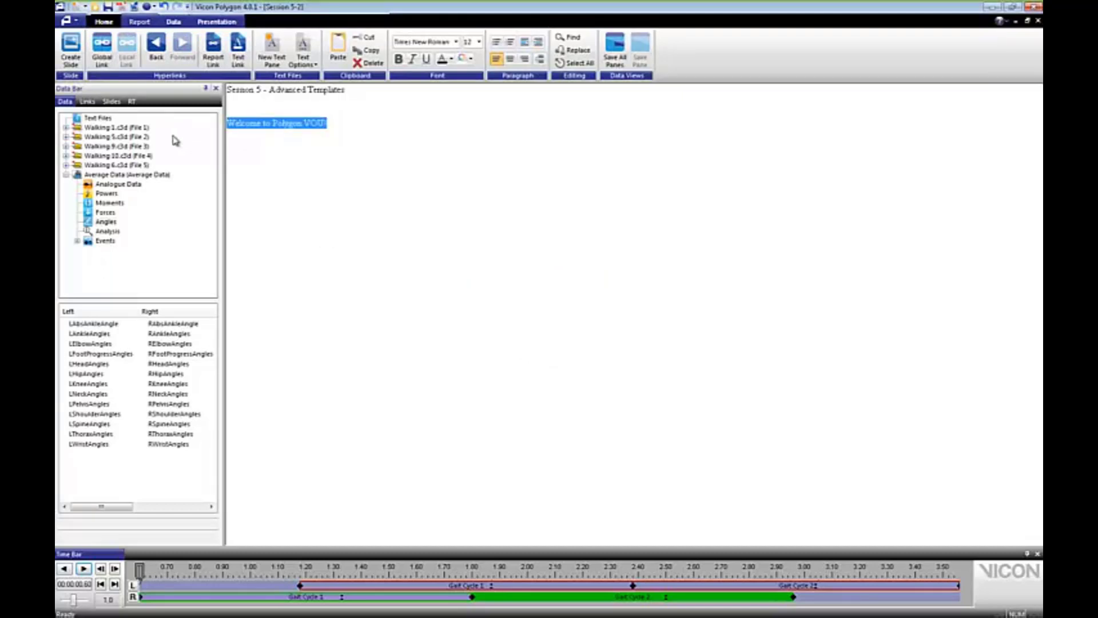
{"action": "key", "text": "Delete"}
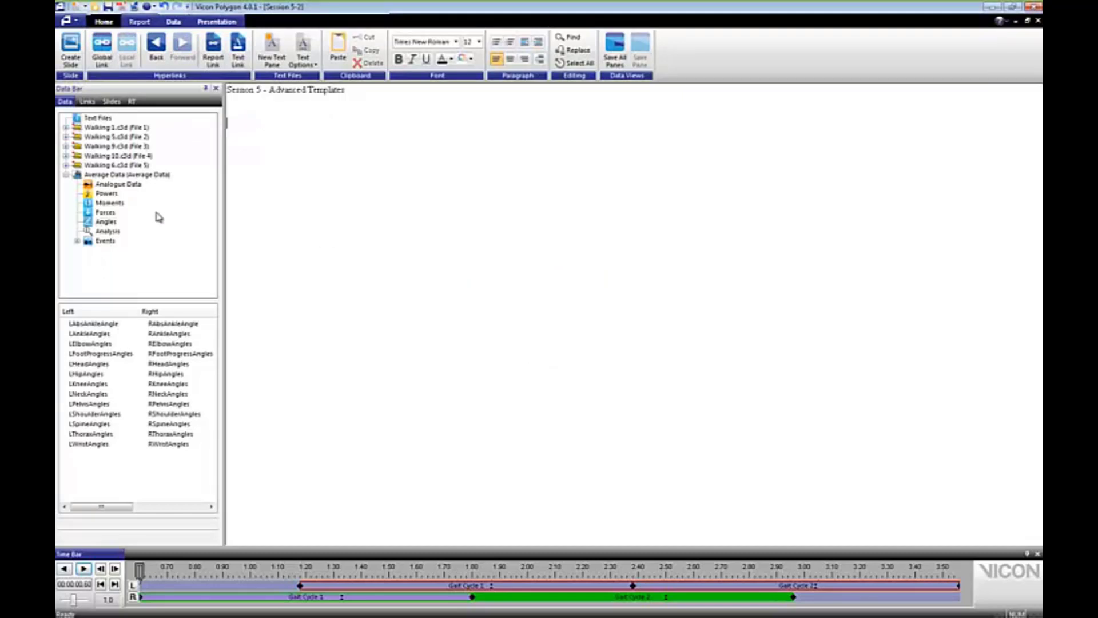
Collapse Average Data and expand the subject's data under Walking 1
{"action": "left_click", "coordinate": [66, 174]}
{"action": "left_click", "coordinate": [66, 127]}
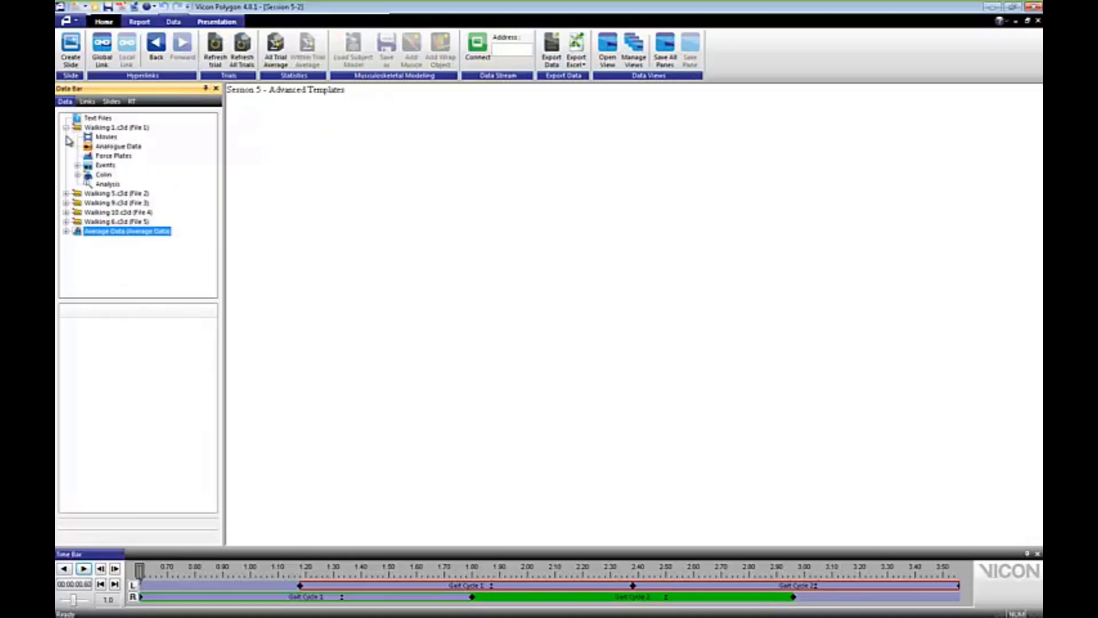
{"action": "left_click", "coordinate": [78, 175]}
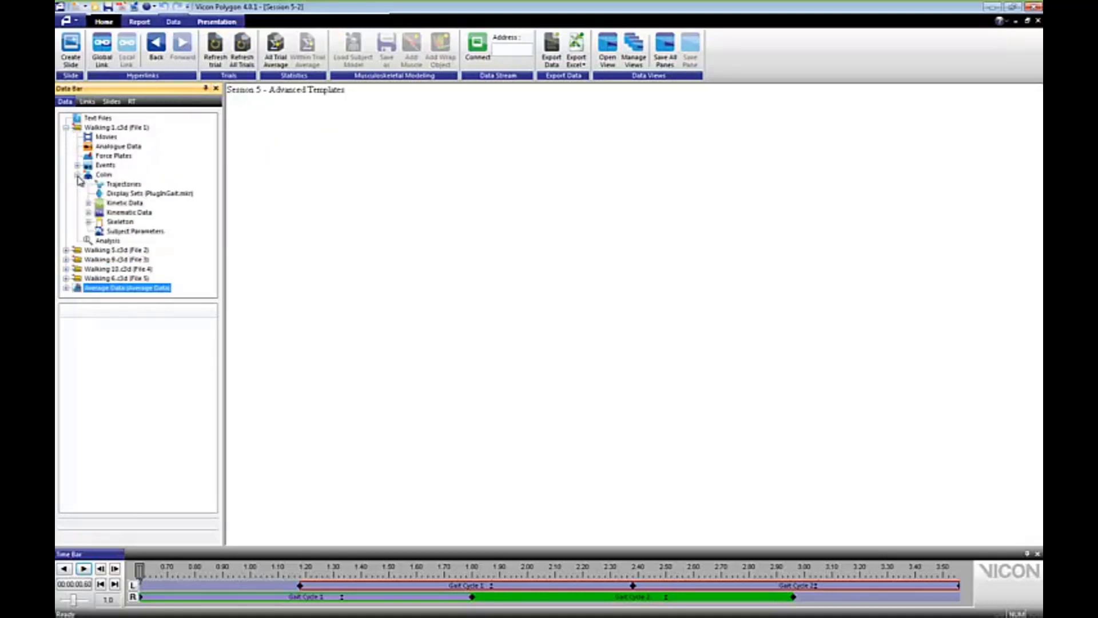
{"action": "left_click", "coordinate": [88, 212]}
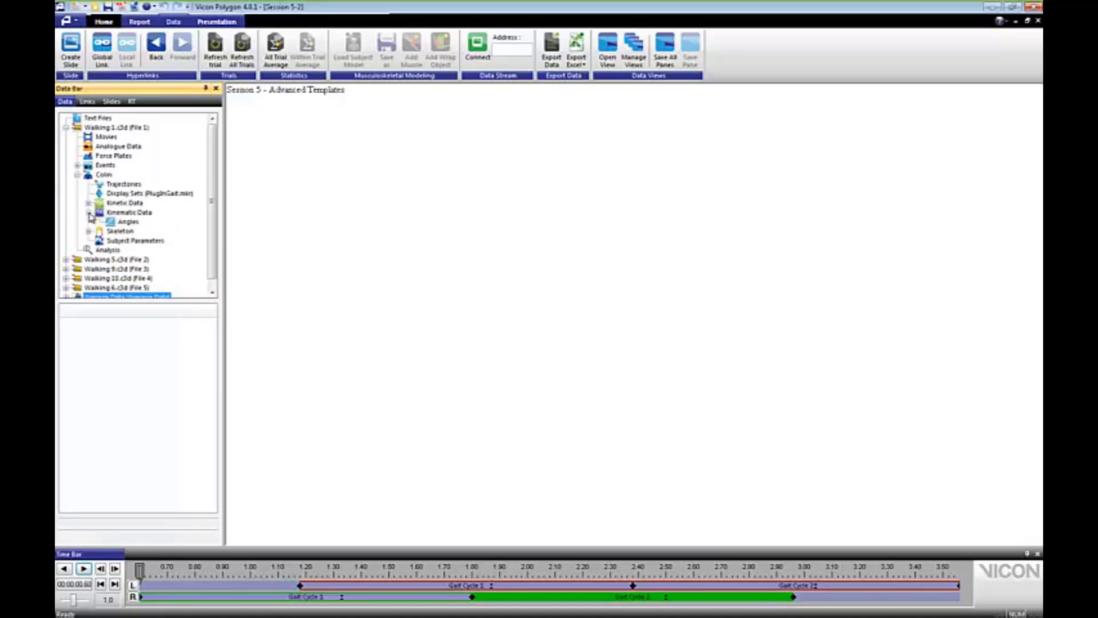
{"action": "left_click", "coordinate": [127, 223]}
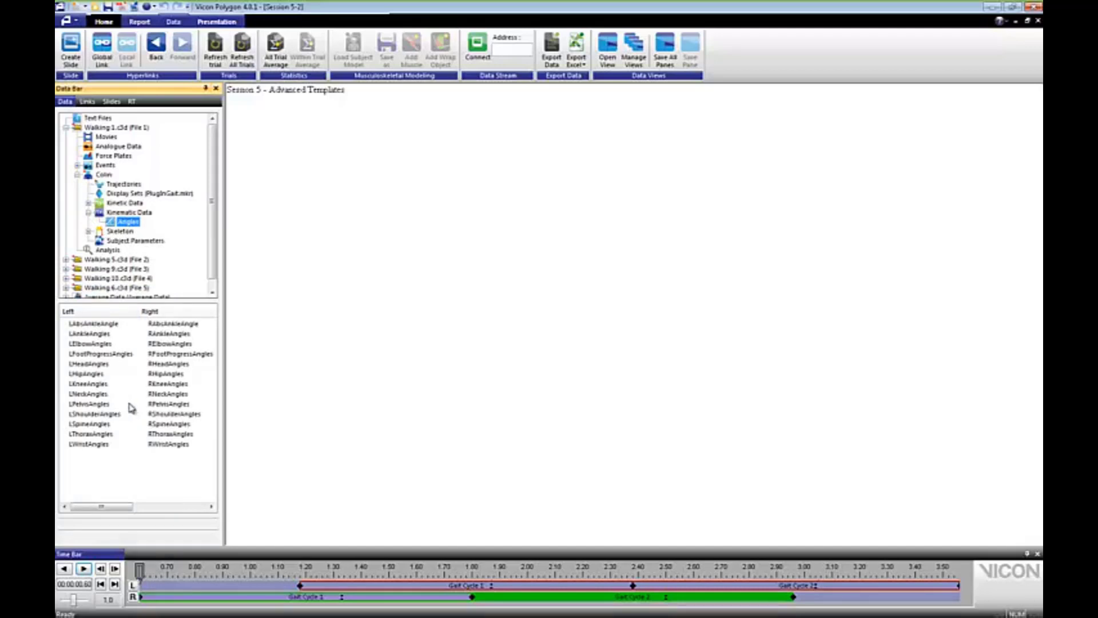
{"action": "left_click", "coordinate": [88, 212]}
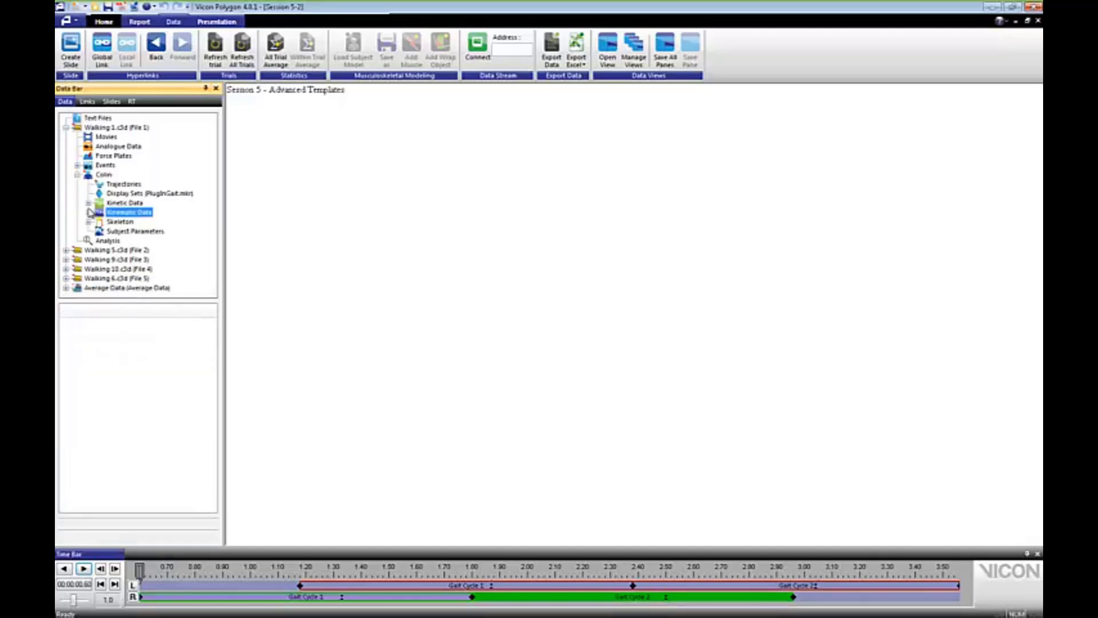
Graph Walking 1's left and right knee moments from the kinetic data and widen the graph pane
{"action": "left_click", "coordinate": [89, 203]}
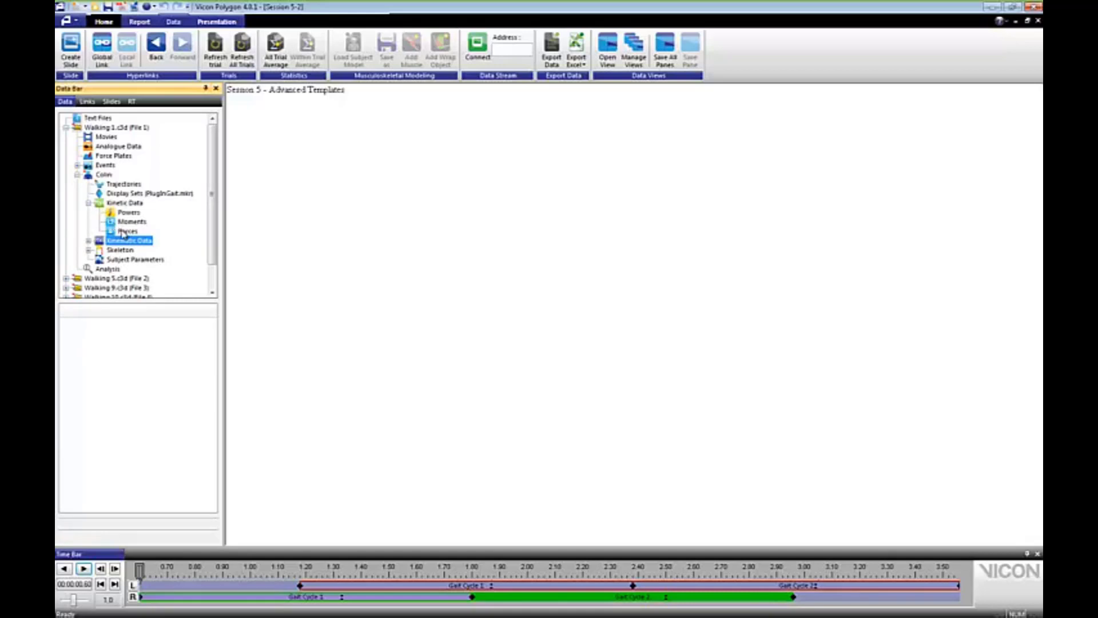
{"action": "left_click", "coordinate": [123, 231]}
{"action": "left_click", "coordinate": [127, 223]}
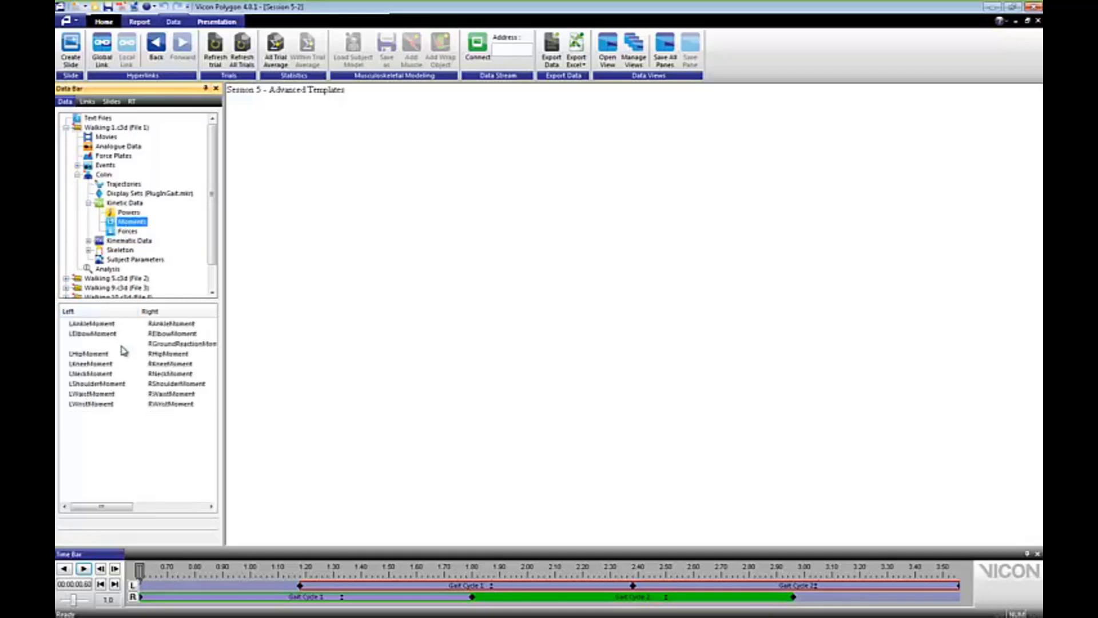
{"action": "double_click", "coordinate": [150, 365]}
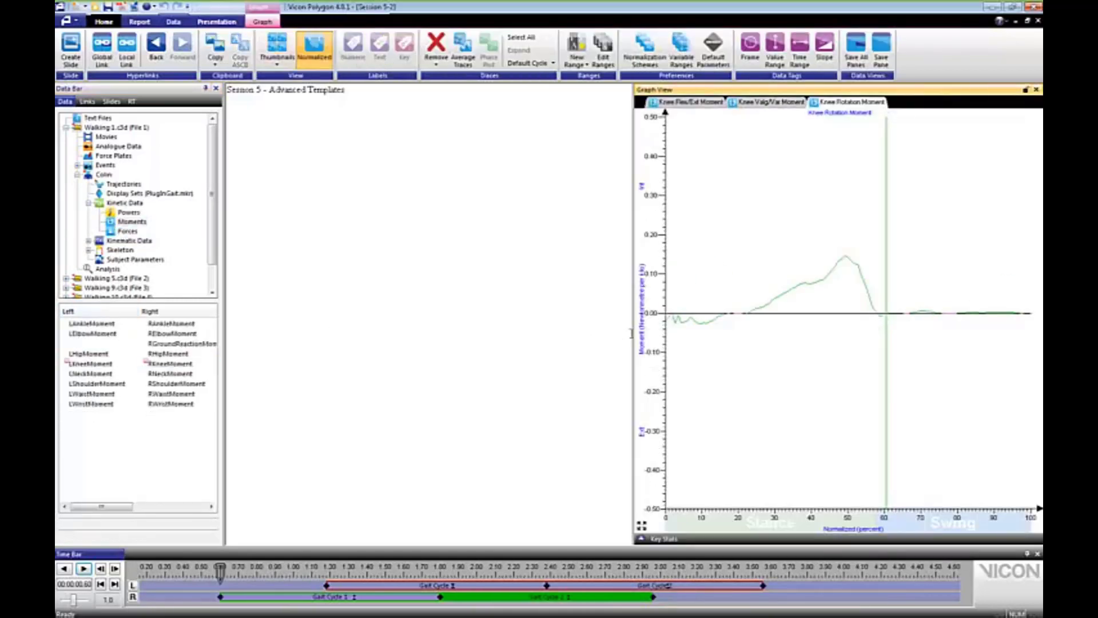
{"action": "left_click_drag", "start_coordinate": [633, 334], "coordinate": [442, 336]}
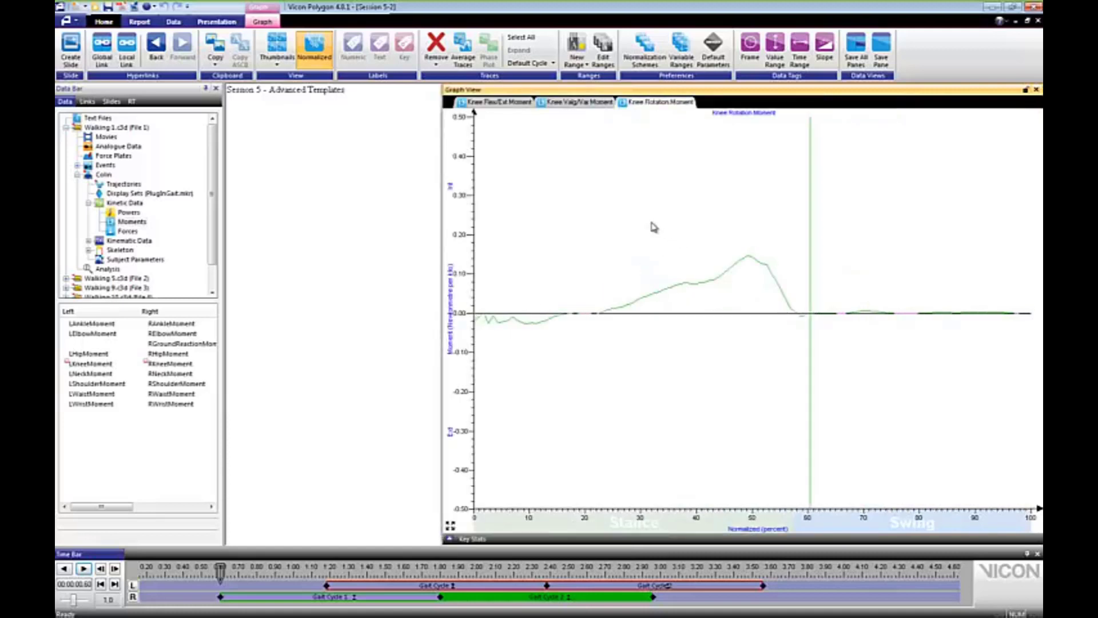
Show all three knee moment graphs as thumbnails and create a slide named "knee moments" from the view
{"action": "double_click", "coordinate": [654, 226]}
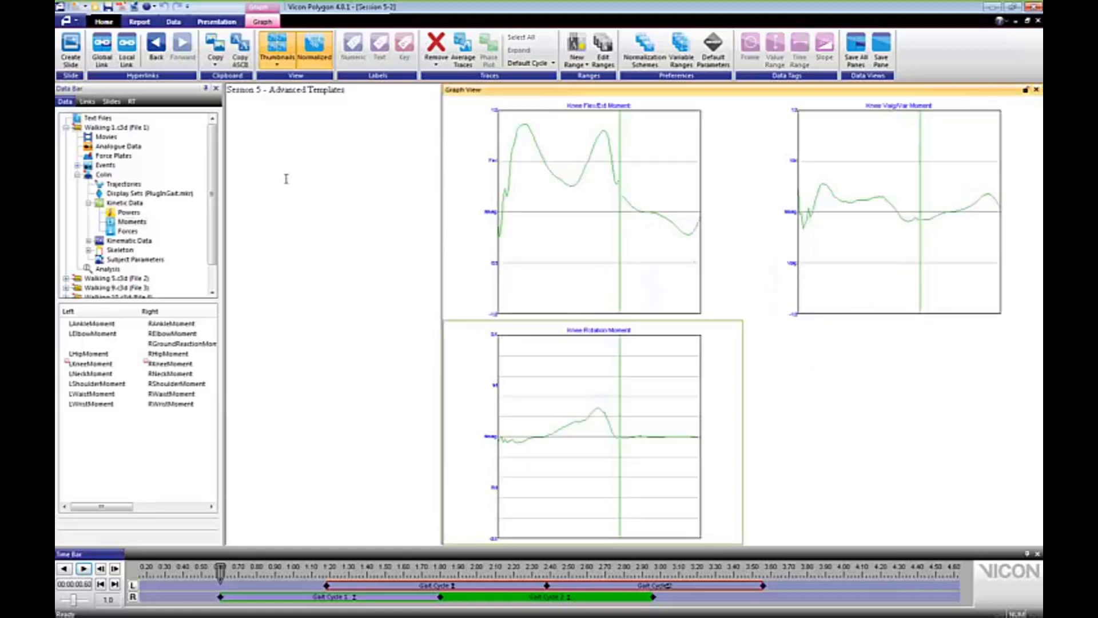
{"action": "left_click", "coordinate": [217, 21]}
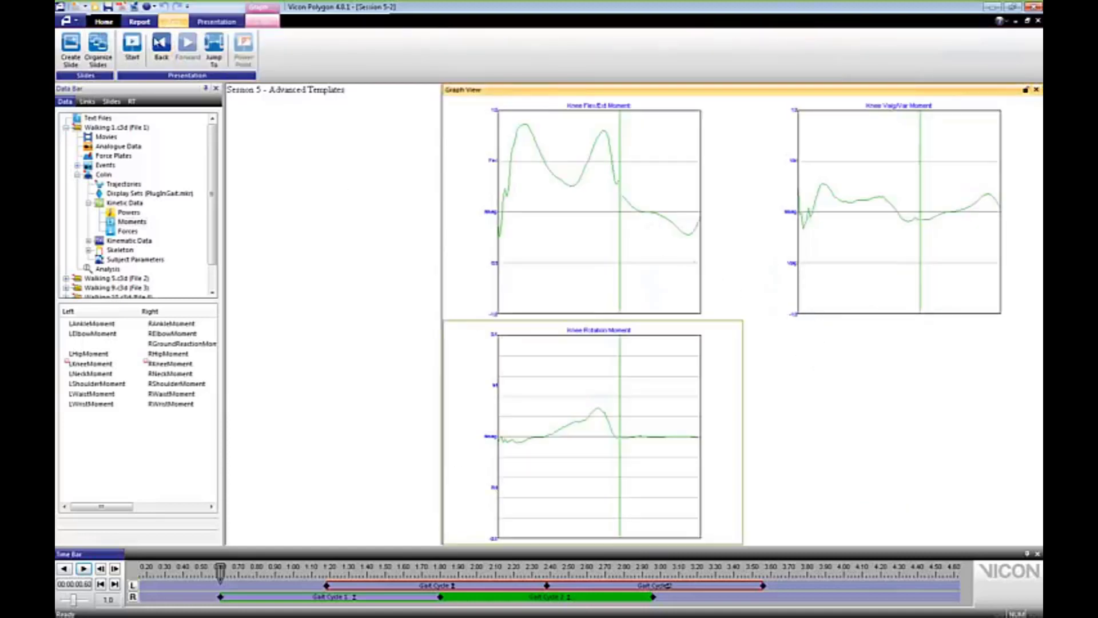
{"action": "left_click", "coordinate": [71, 48]}
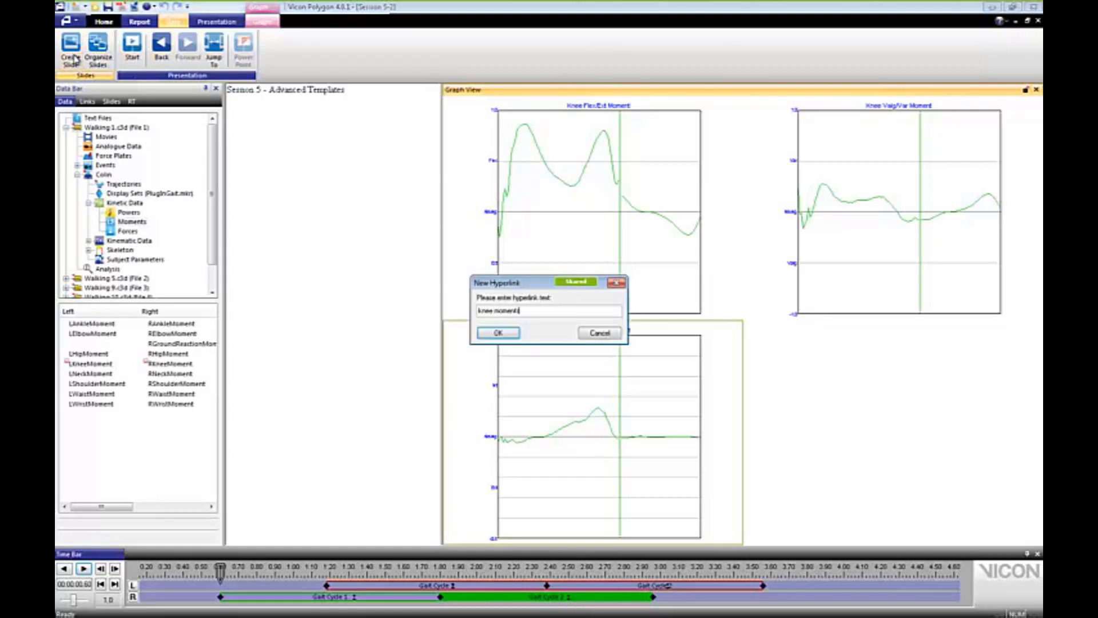
{"action": "left_click", "coordinate": [499, 333]}
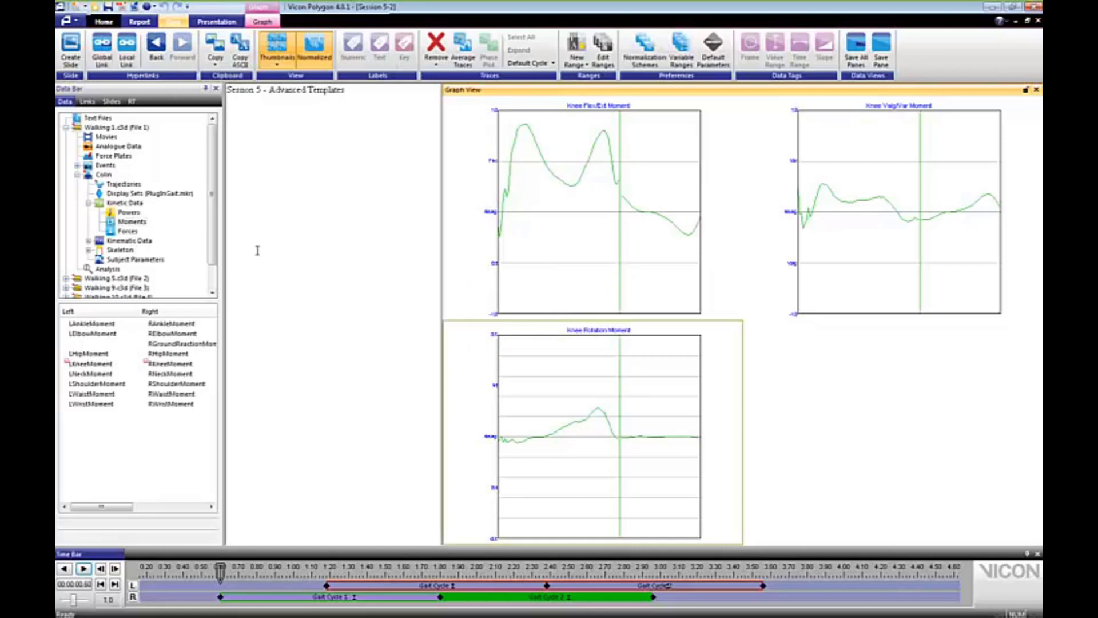
Move the Welcome slide above "Comparison to Average knee" in the slide list
{"action": "left_click", "coordinate": [223, 26]}
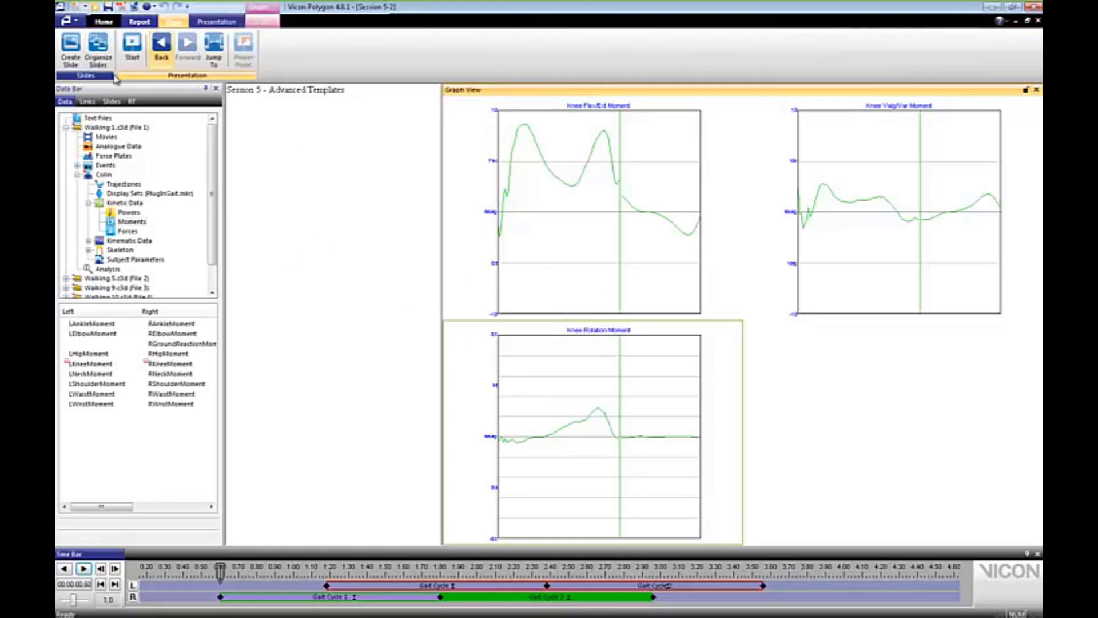
{"action": "left_click", "coordinate": [112, 101]}
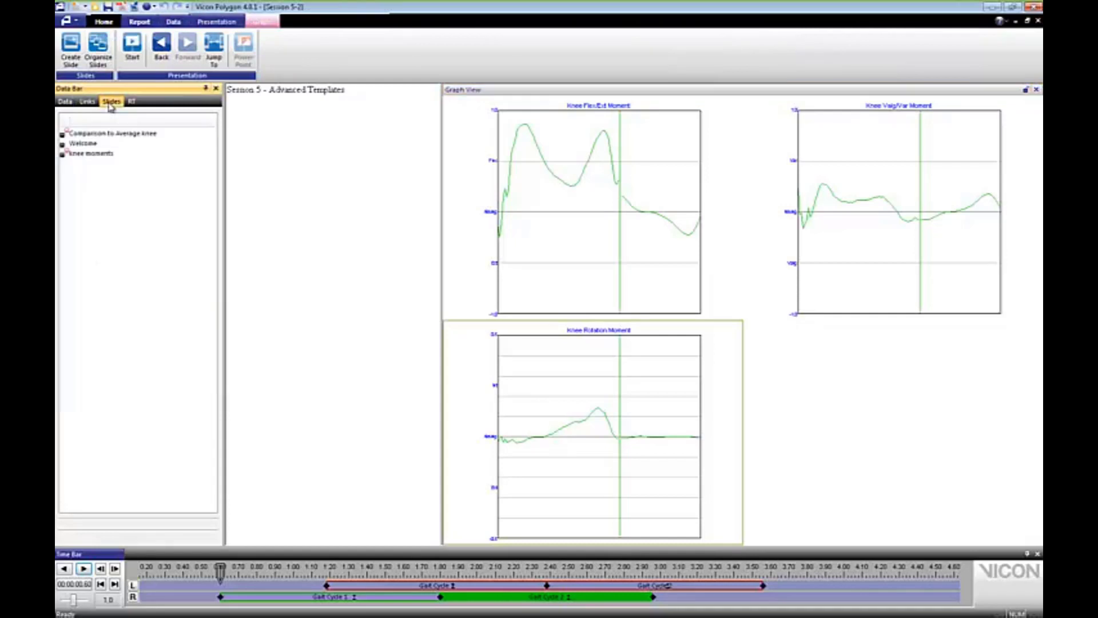
{"action": "left_click", "coordinate": [102, 136]}
{"action": "left_click", "coordinate": [85, 145]}
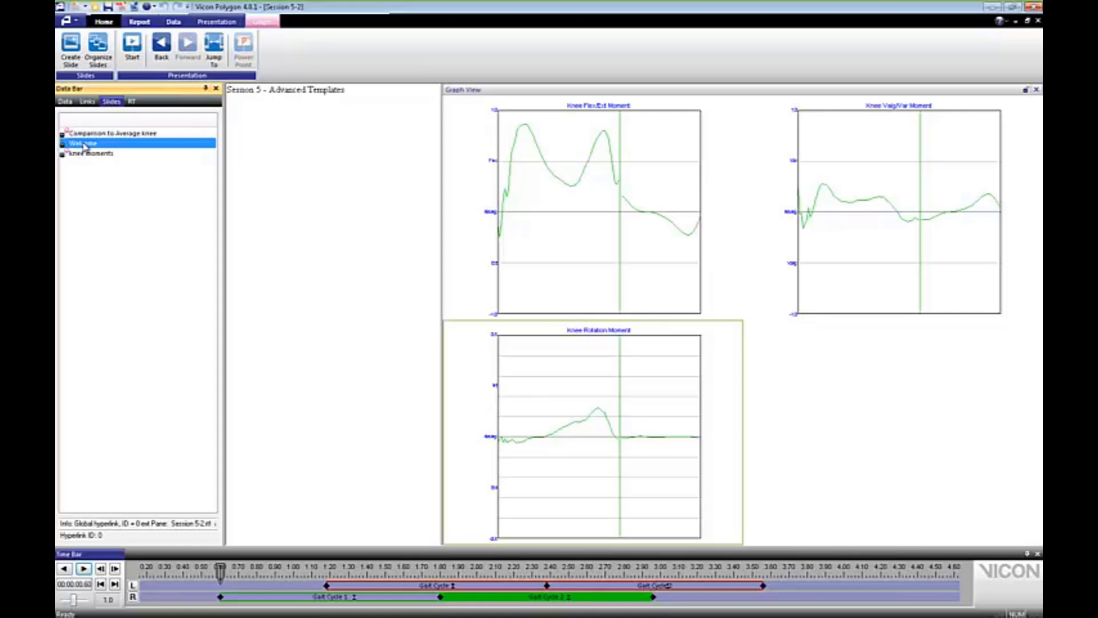
{"action": "left_click_drag", "start_coordinate": [85, 146], "coordinate": [97, 132]}
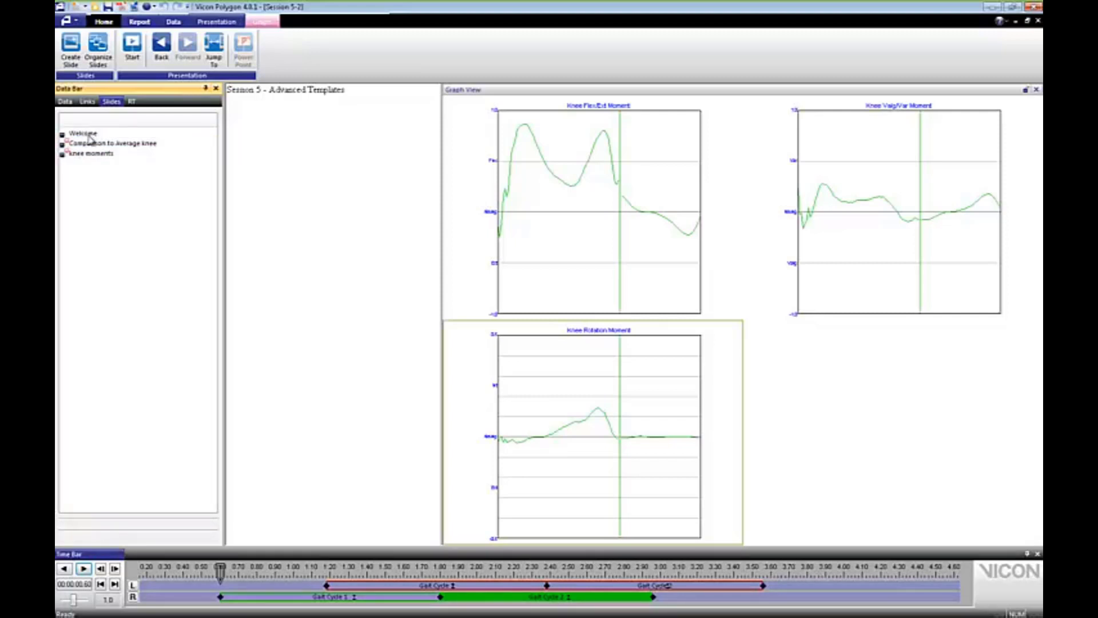
{"action": "left_click", "coordinate": [89, 135]}
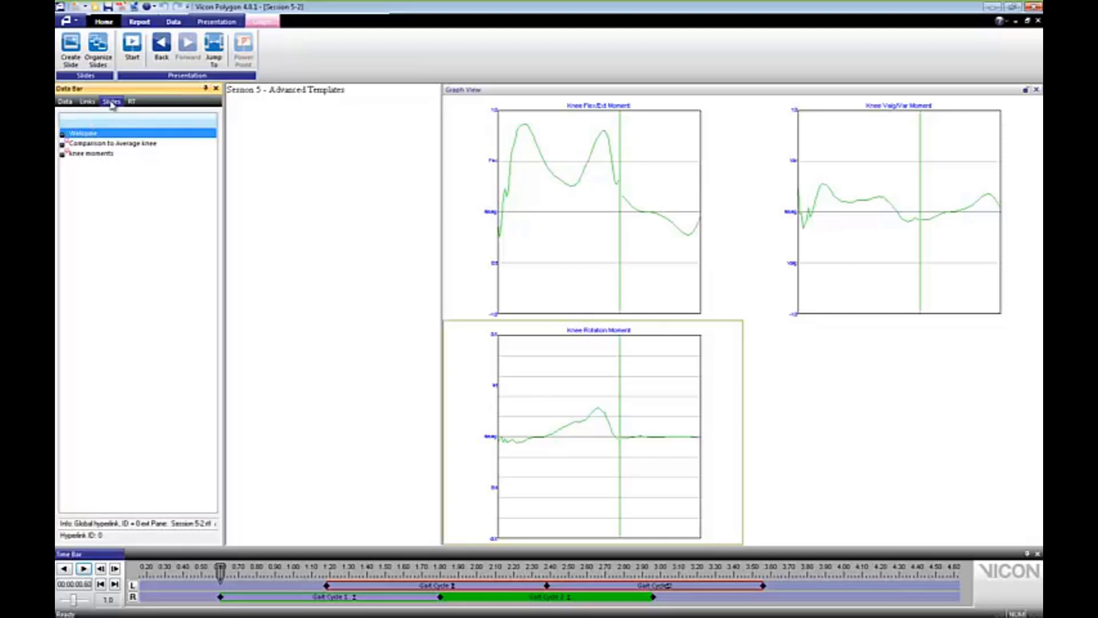
Organize the slides so "knee moments" comes before "Comparison to Average knee", and jump to the comparison slide
{"action": "left_click", "coordinate": [98, 48]}
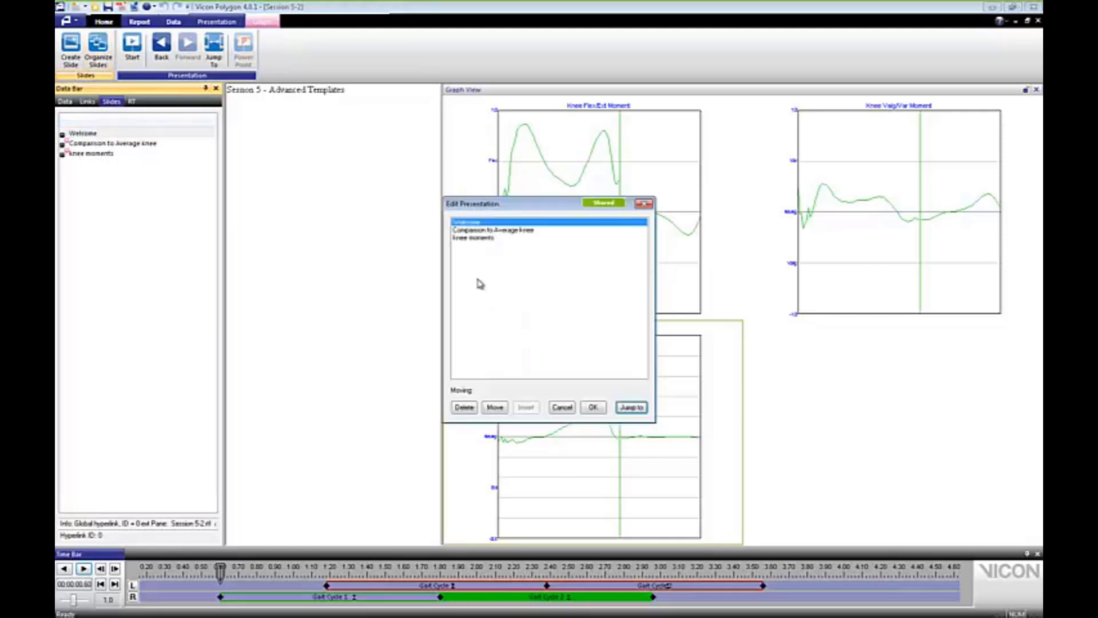
{"action": "left_click", "coordinate": [476, 231]}
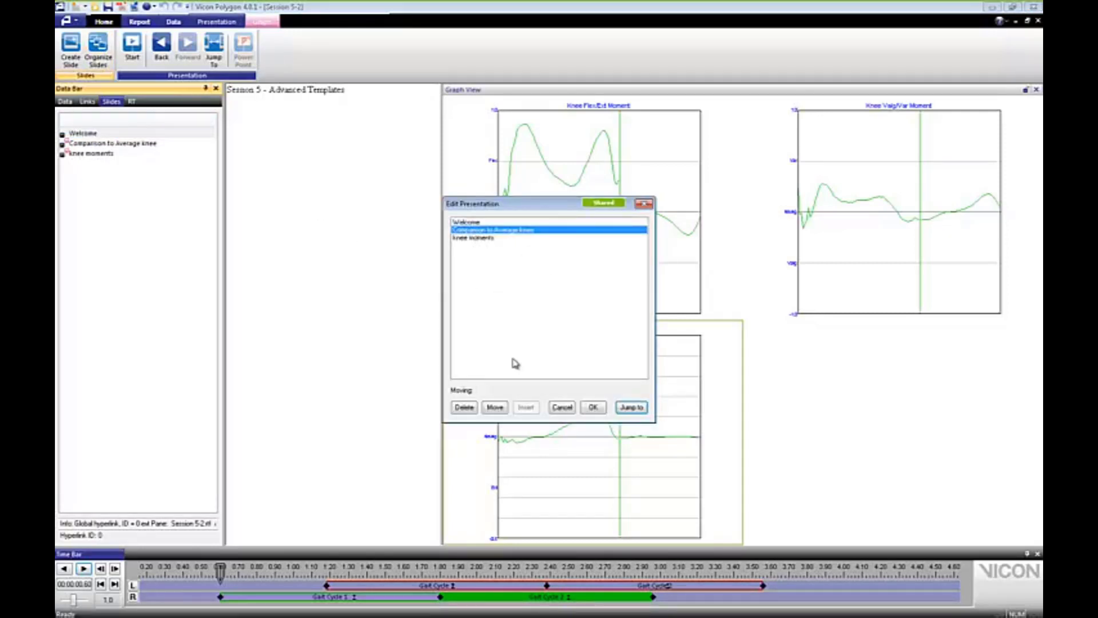
{"action": "left_click", "coordinate": [495, 406]}
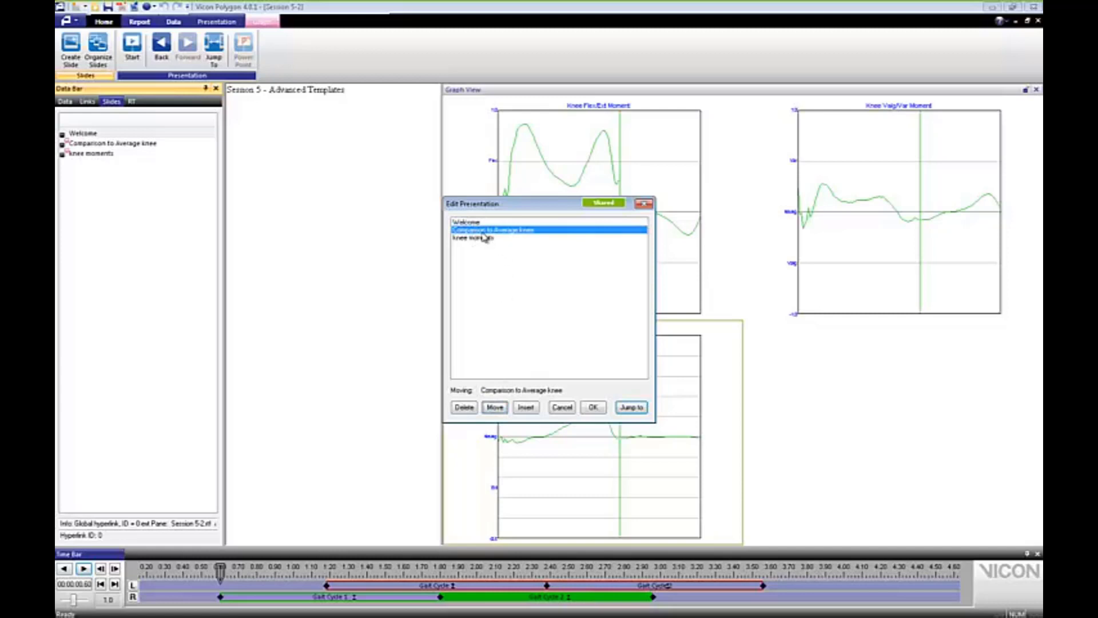
{"action": "left_click", "coordinate": [485, 238]}
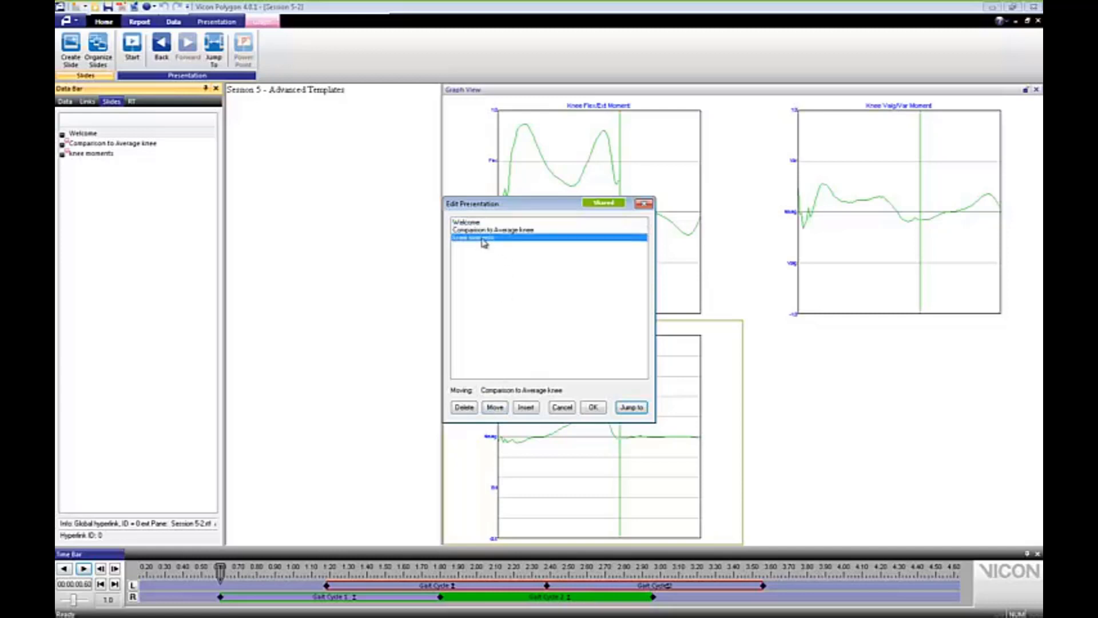
{"action": "left_click", "coordinate": [496, 407]}
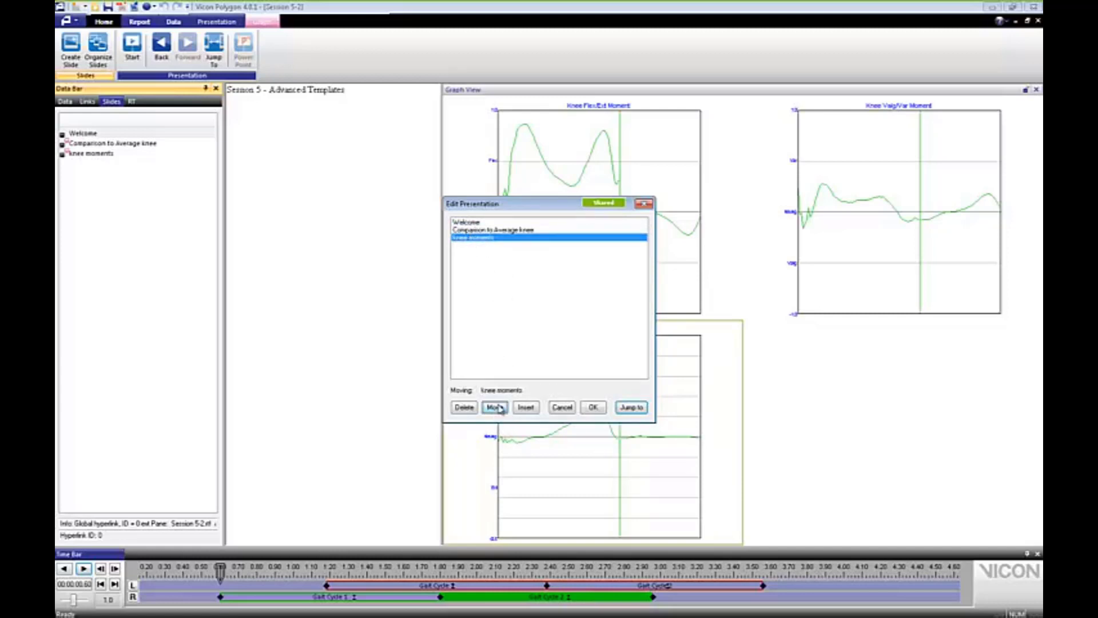
{"action": "left_click", "coordinate": [487, 230]}
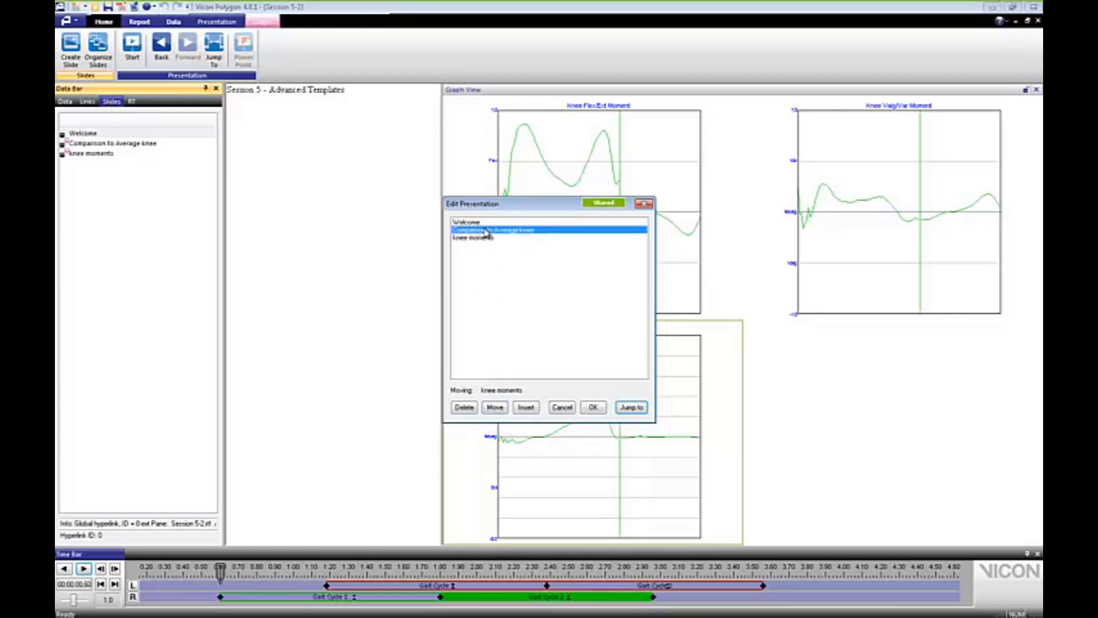
{"action": "left_click", "coordinate": [502, 409]}
{"action": "left_click", "coordinate": [485, 238]}
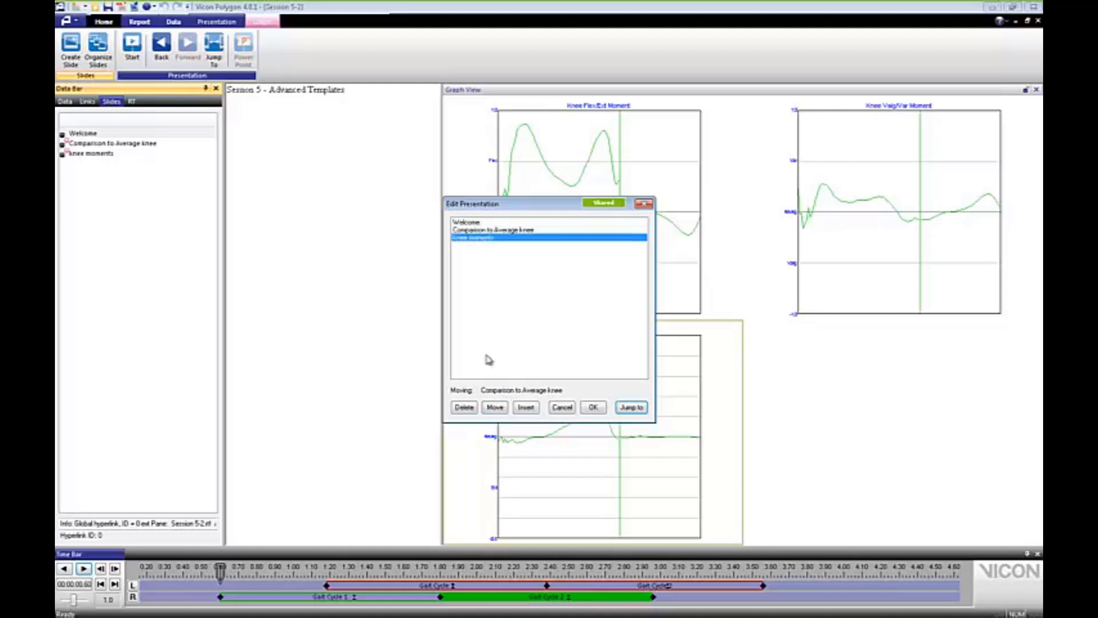
{"action": "left_click", "coordinate": [495, 408]}
{"action": "left_click", "coordinate": [494, 231]}
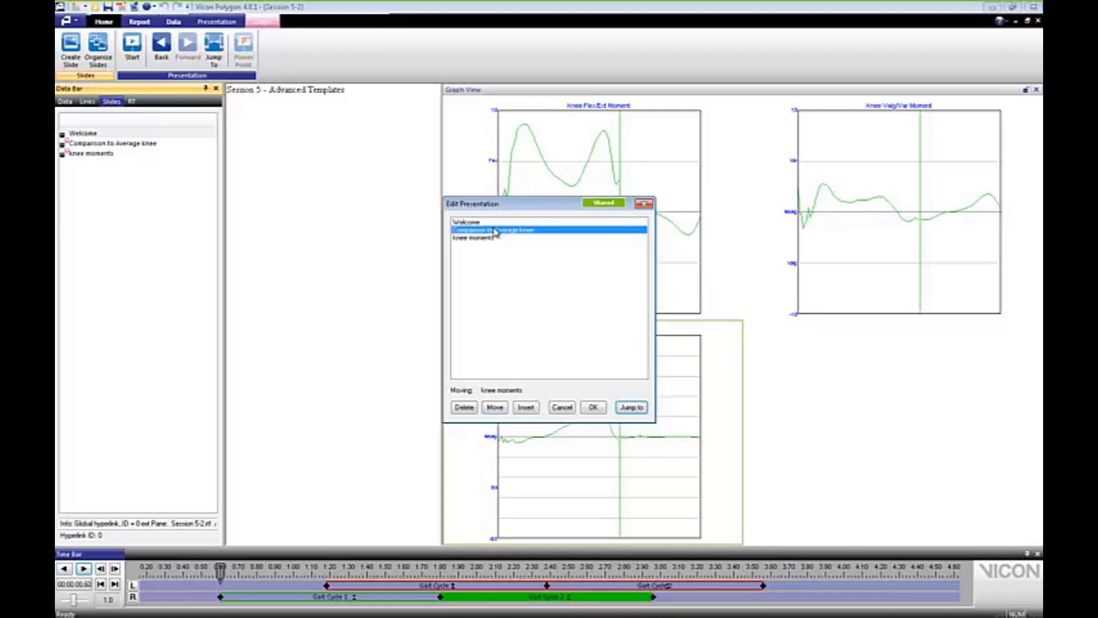
{"action": "left_click", "coordinate": [526, 408]}
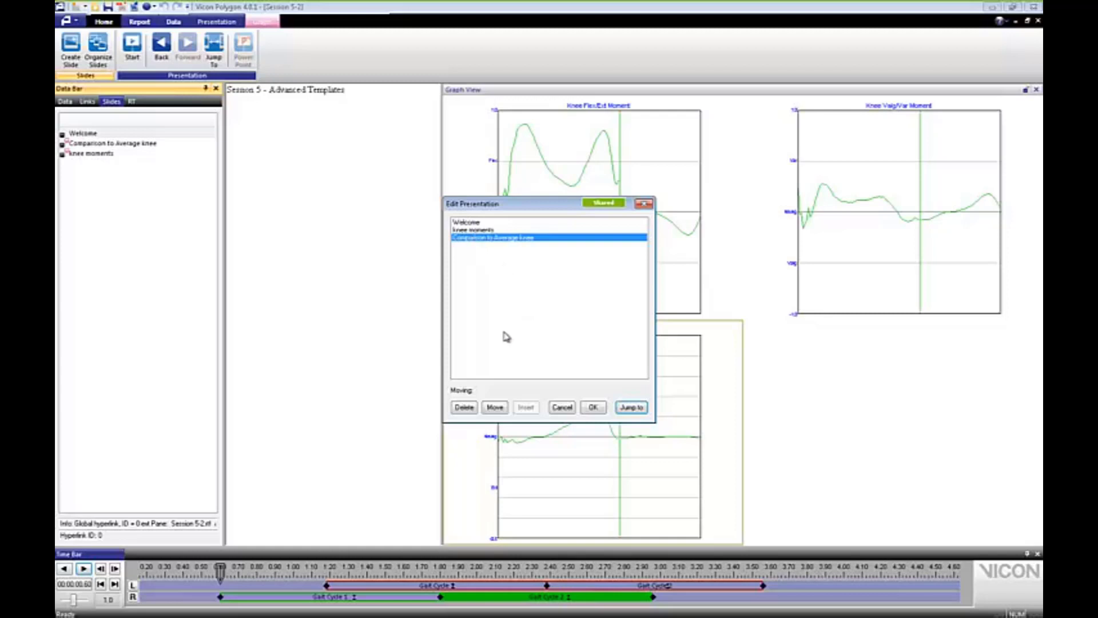
{"action": "left_click", "coordinate": [631, 414]}
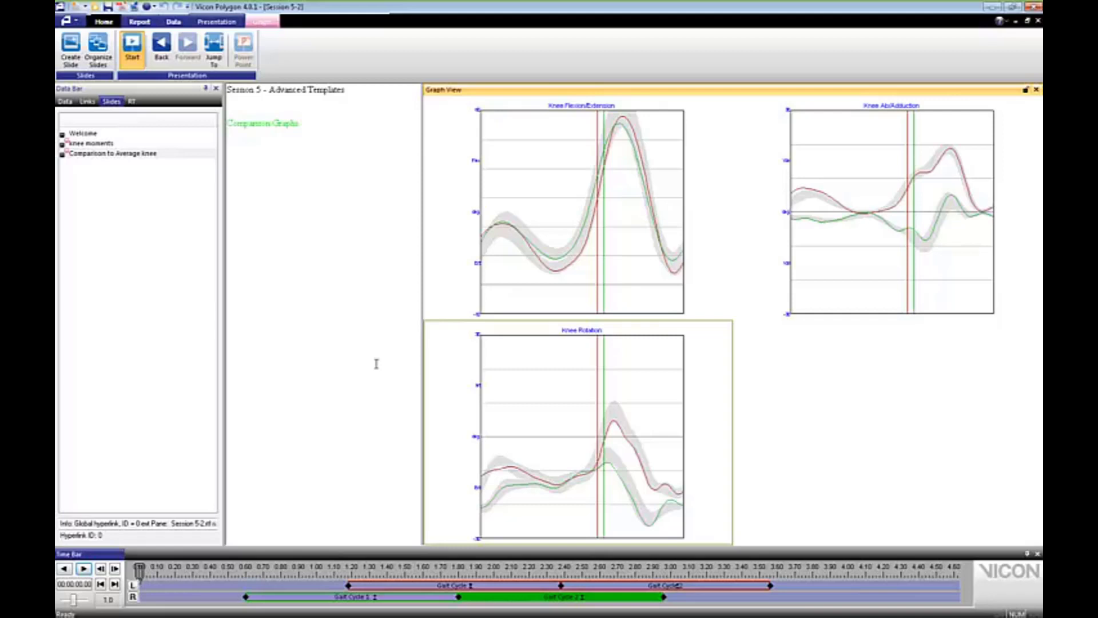
Start the presentation at the Welcome slide and advance through the knee moments and average comparison slides
{"action": "left_click", "coordinate": [134, 48]}
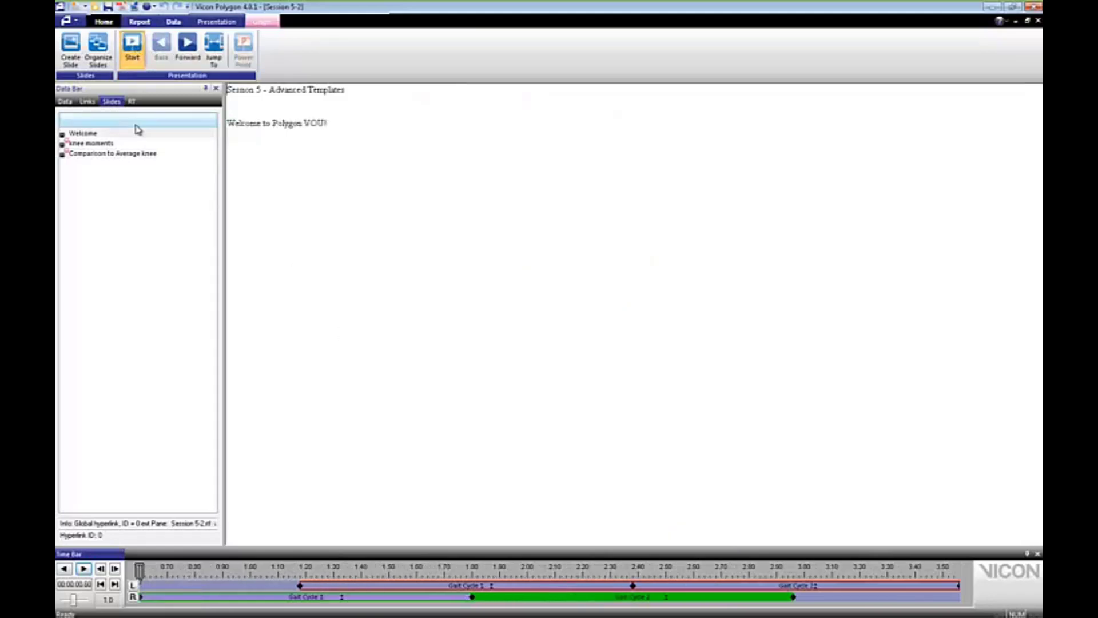
{"action": "left_click", "coordinate": [90, 135]}
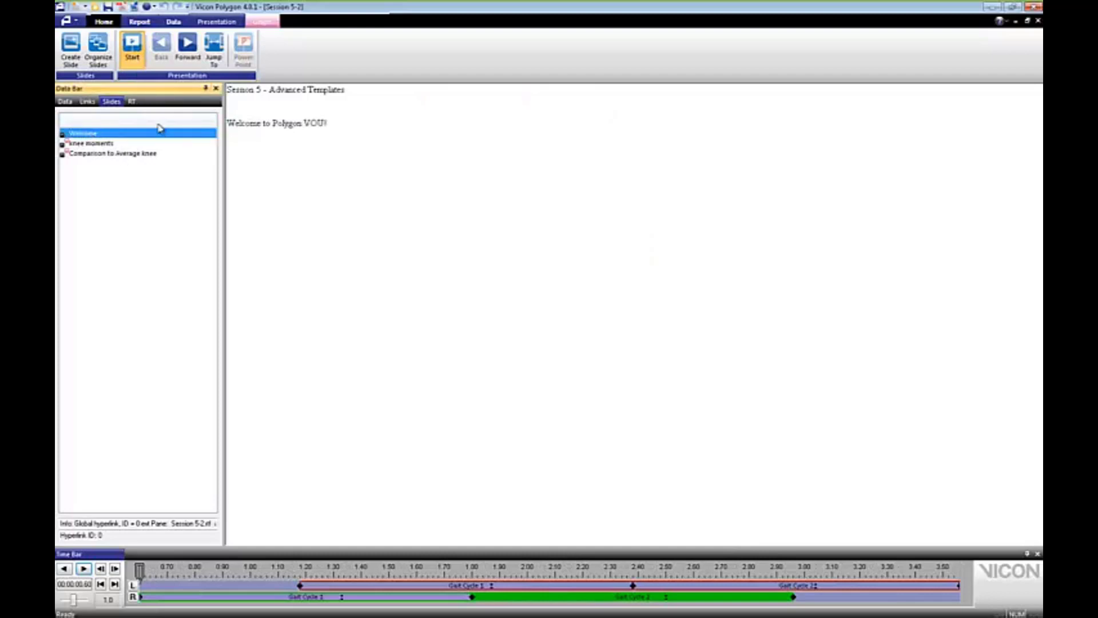
{"action": "left_click", "coordinate": [133, 51]}
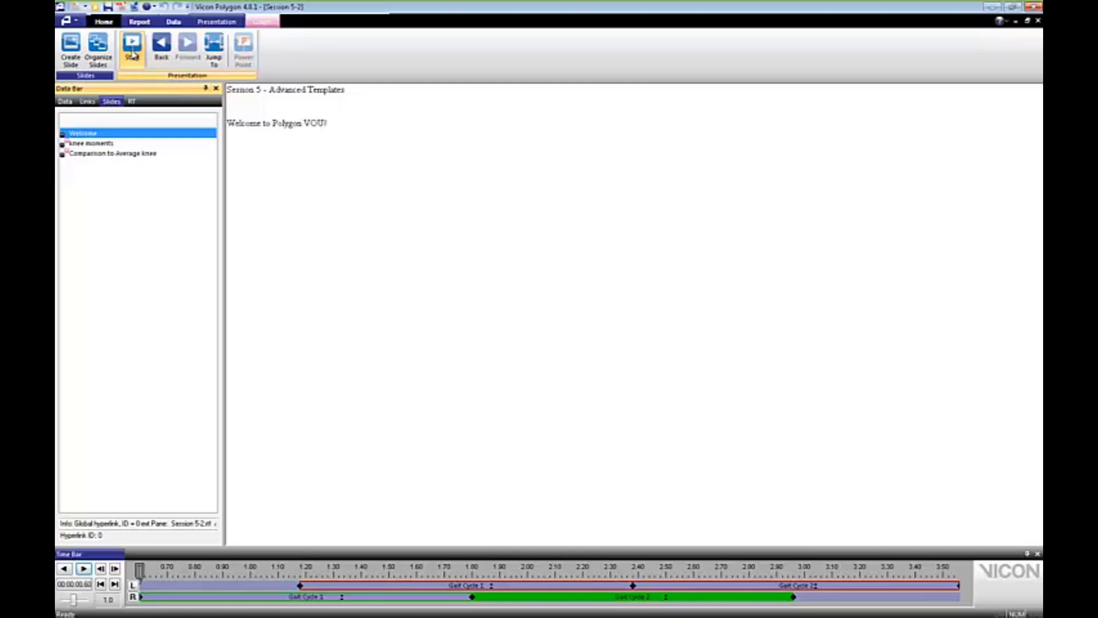
{"action": "left_click", "coordinate": [163, 50]}
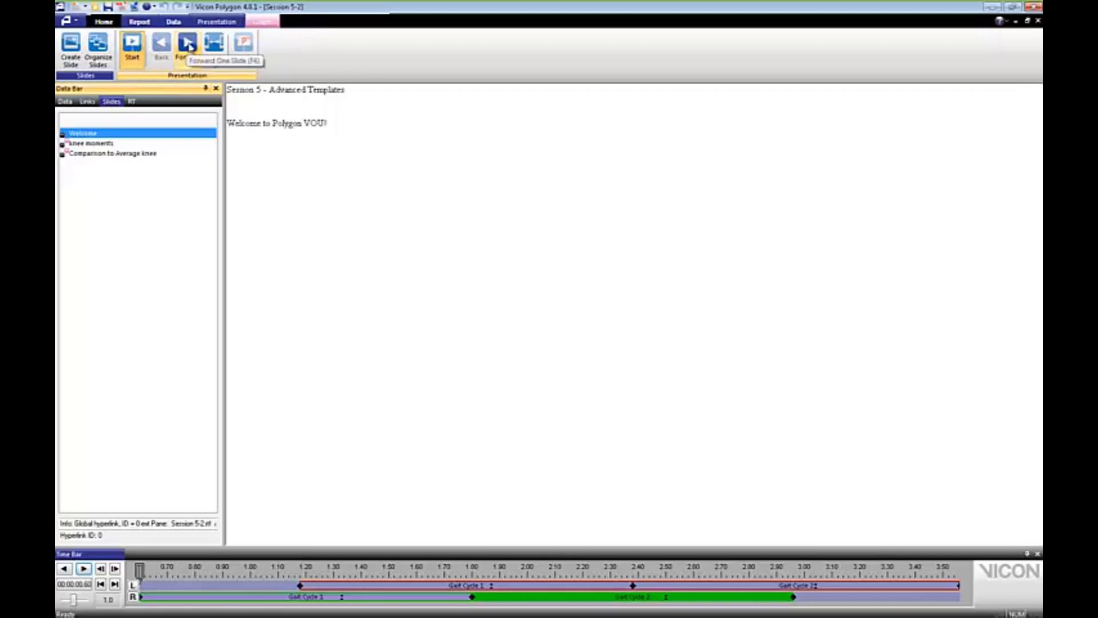
{"action": "left_click", "coordinate": [188, 46]}
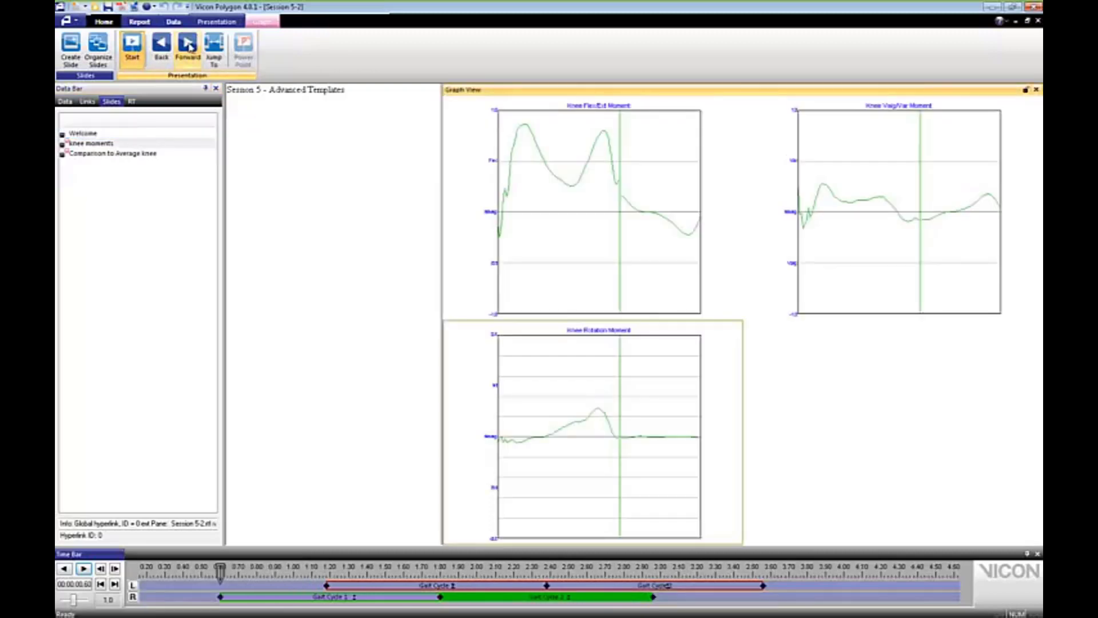
{"action": "left_click", "coordinate": [189, 47]}
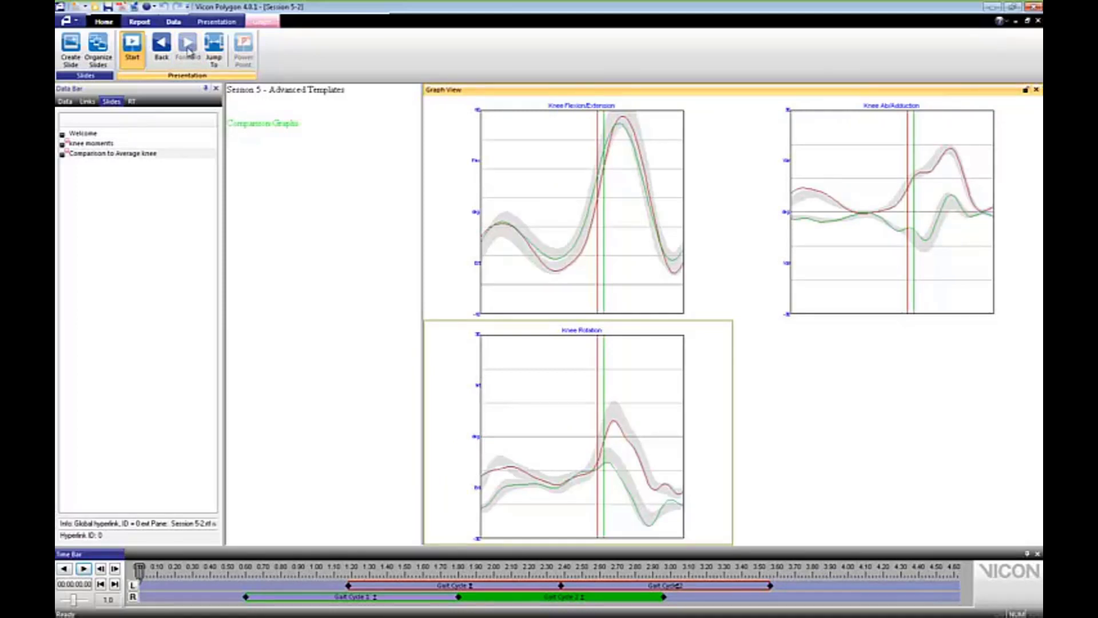
Go back one slide from the average comparison and restart the presentation at the Welcome slide
{"action": "left_click", "coordinate": [161, 49]}
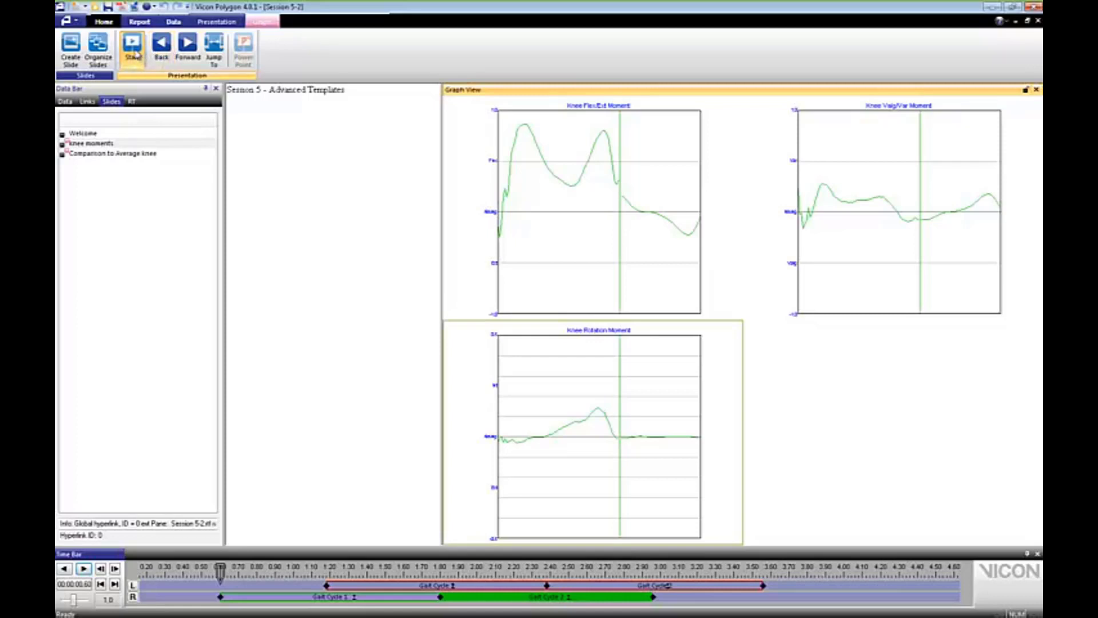
{"action": "left_click", "coordinate": [133, 51]}
{"action": "left_click", "coordinate": [108, 135]}
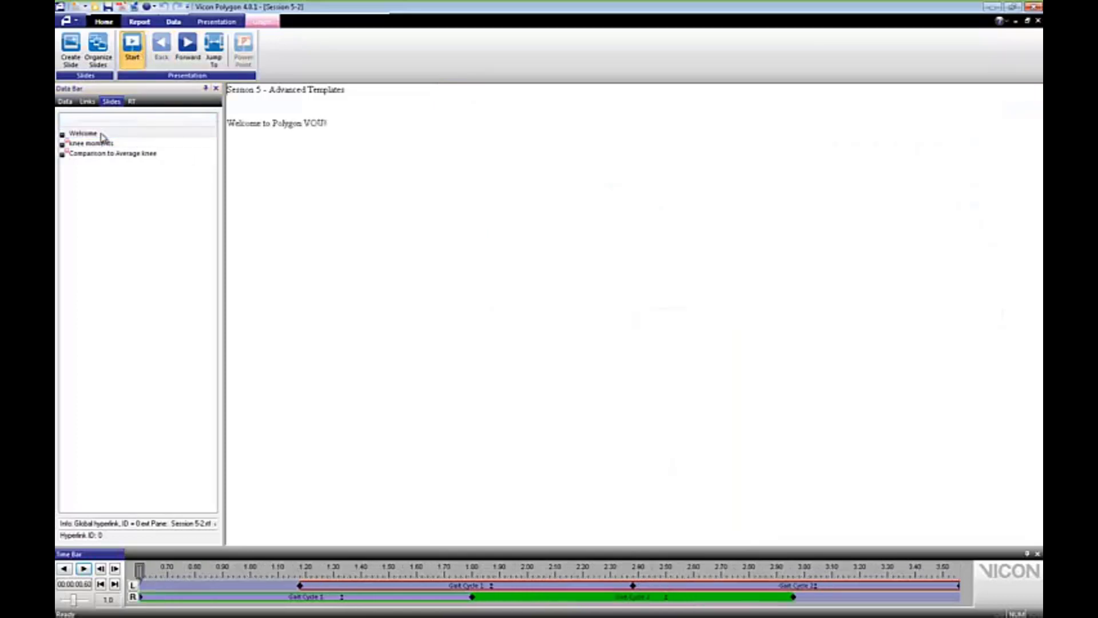
{"action": "left_click", "coordinate": [131, 50]}
{"action": "key", "text": "Page_Down"}
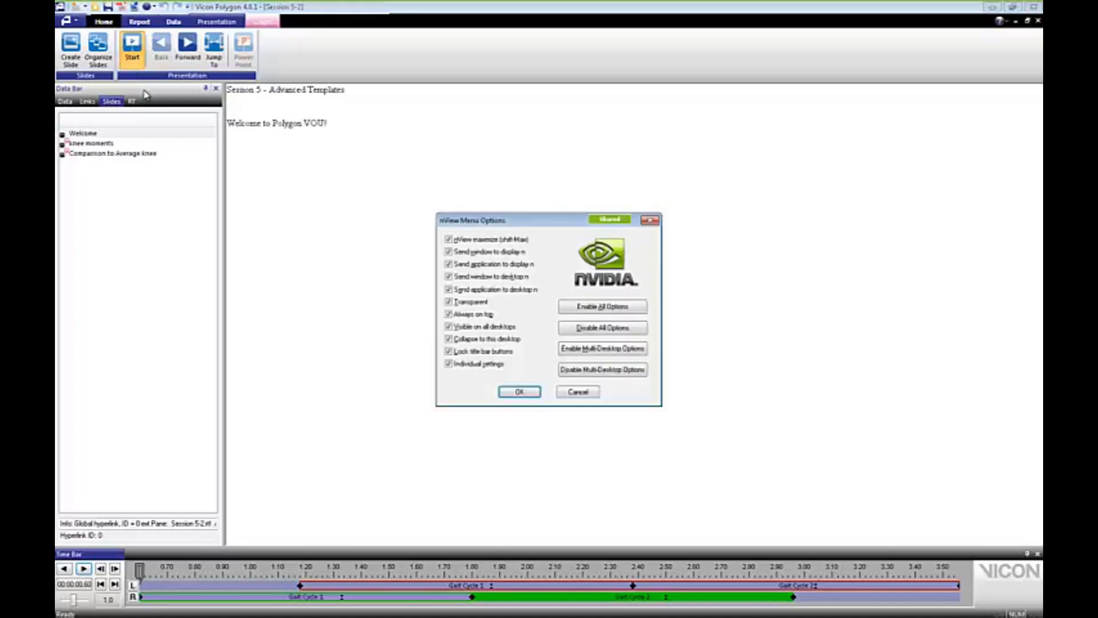
{"action": "left_click", "coordinate": [650, 221]}
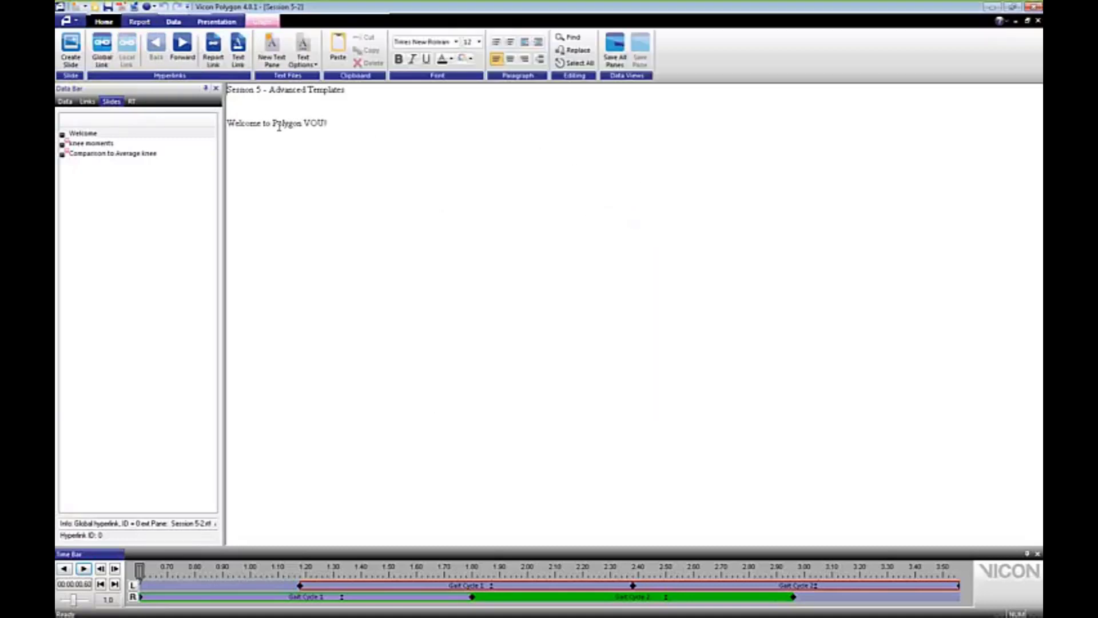
Select the Welcome slide and hide the status bar, ribbon, data bar and time bar for presenting
{"action": "left_click", "coordinate": [216, 22]}
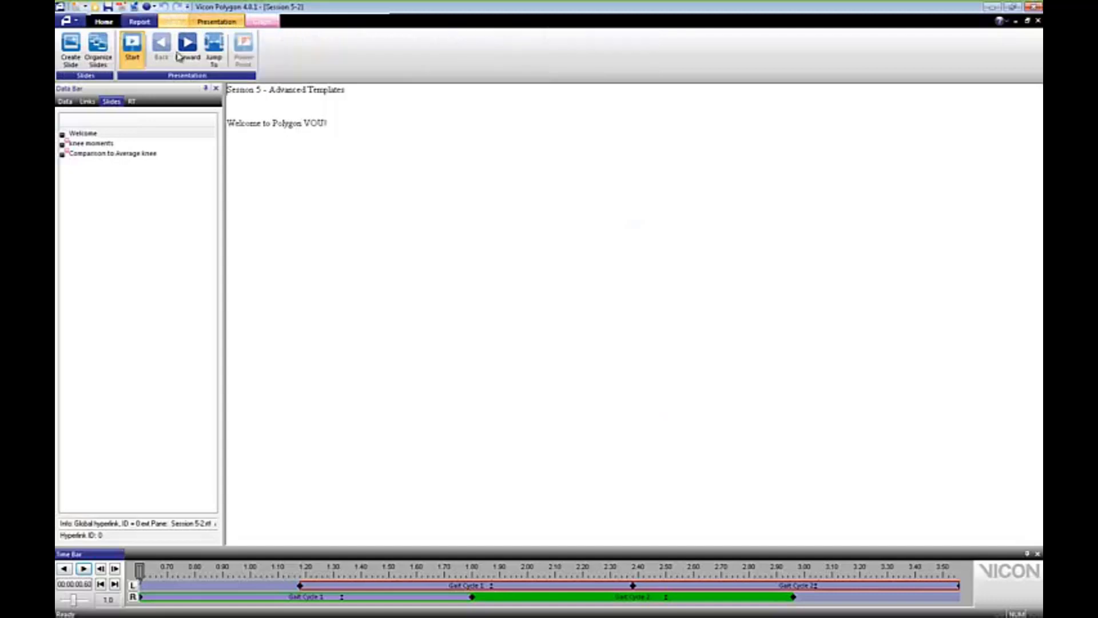
{"action": "left_click", "coordinate": [89, 134]}
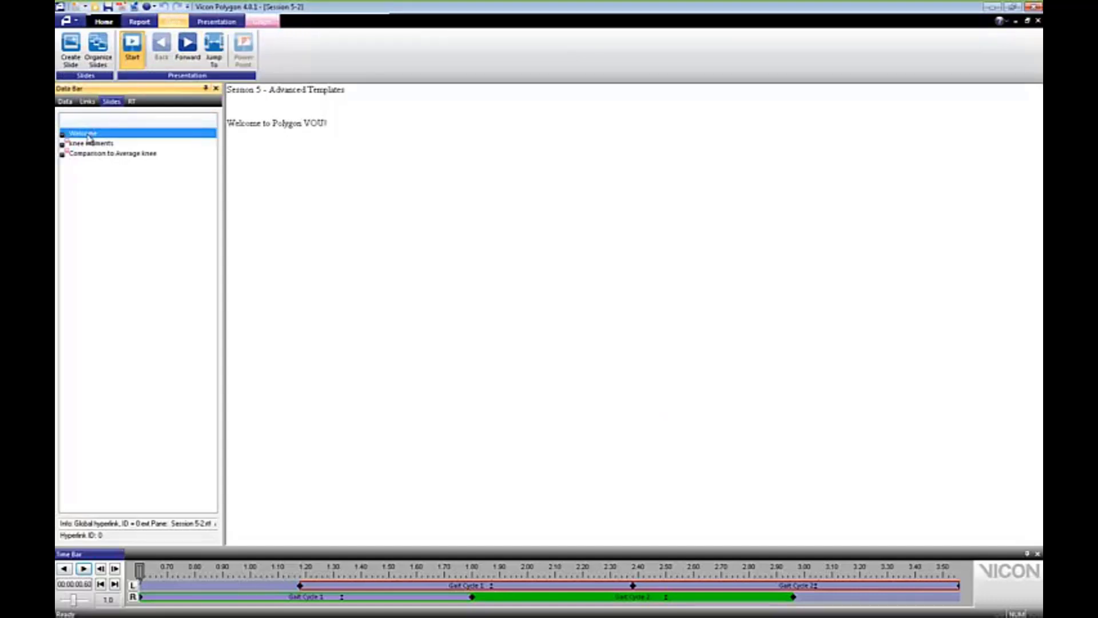
{"action": "left_click", "coordinate": [154, 7]}
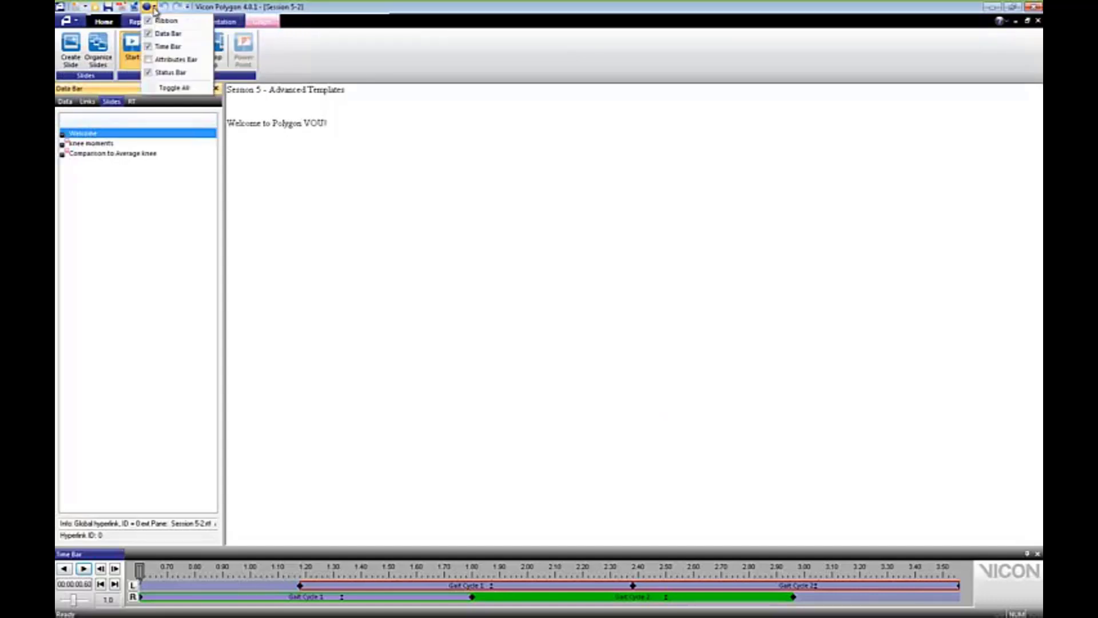
{"action": "left_click", "coordinate": [161, 74]}
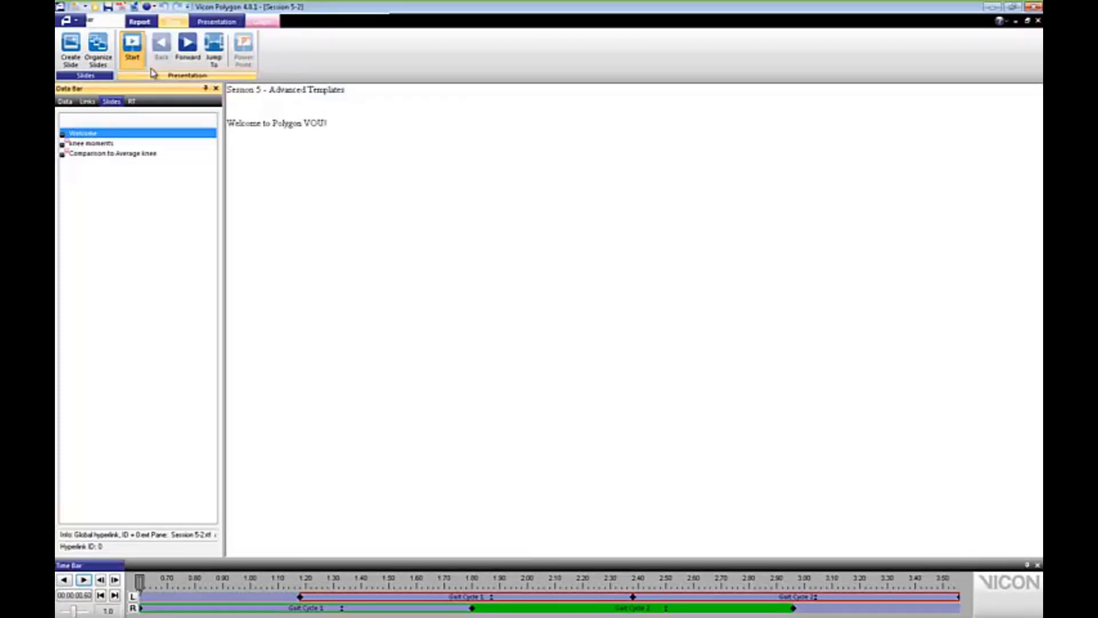
{"action": "left_click", "coordinate": [153, 7]}
{"action": "left_click", "coordinate": [161, 20]}
{"action": "left_click", "coordinate": [153, 7]}
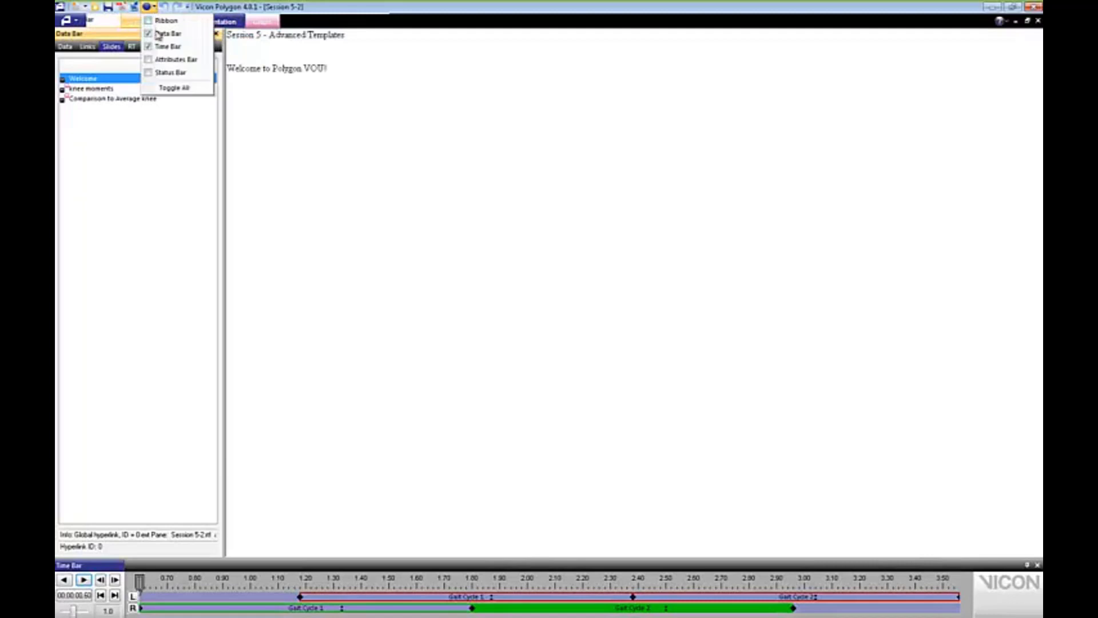
{"action": "left_click", "coordinate": [160, 33]}
{"action": "left_click", "coordinate": [153, 6]}
{"action": "left_click", "coordinate": [151, 46]}
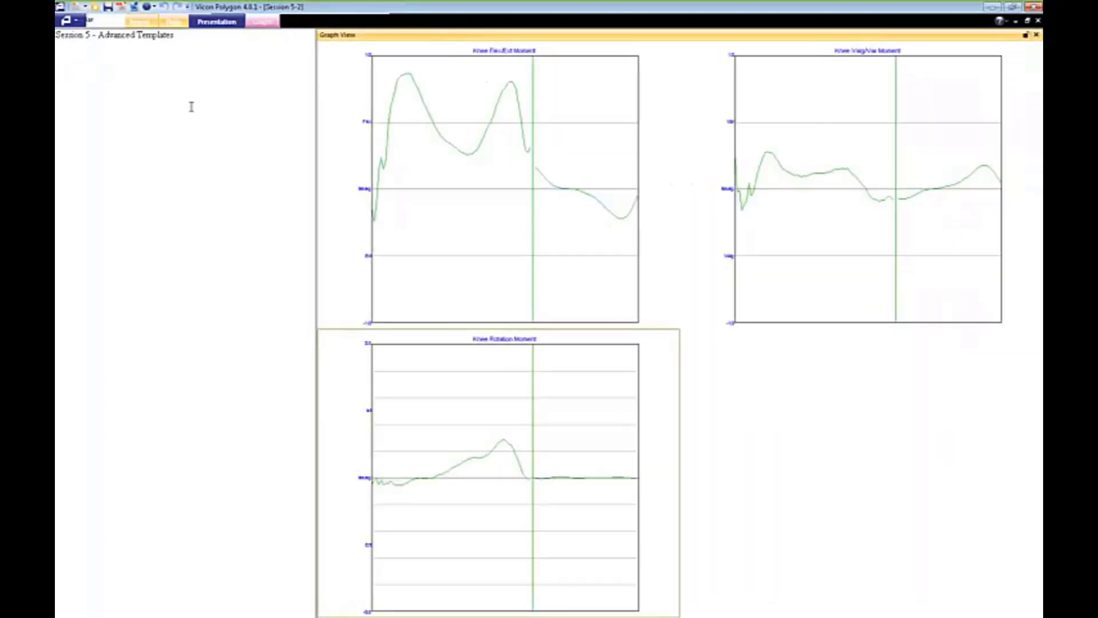
Bring back all the hidden interface bars at once and return the Polygon window to full size
{"action": "left_click", "coordinate": [155, 7]}
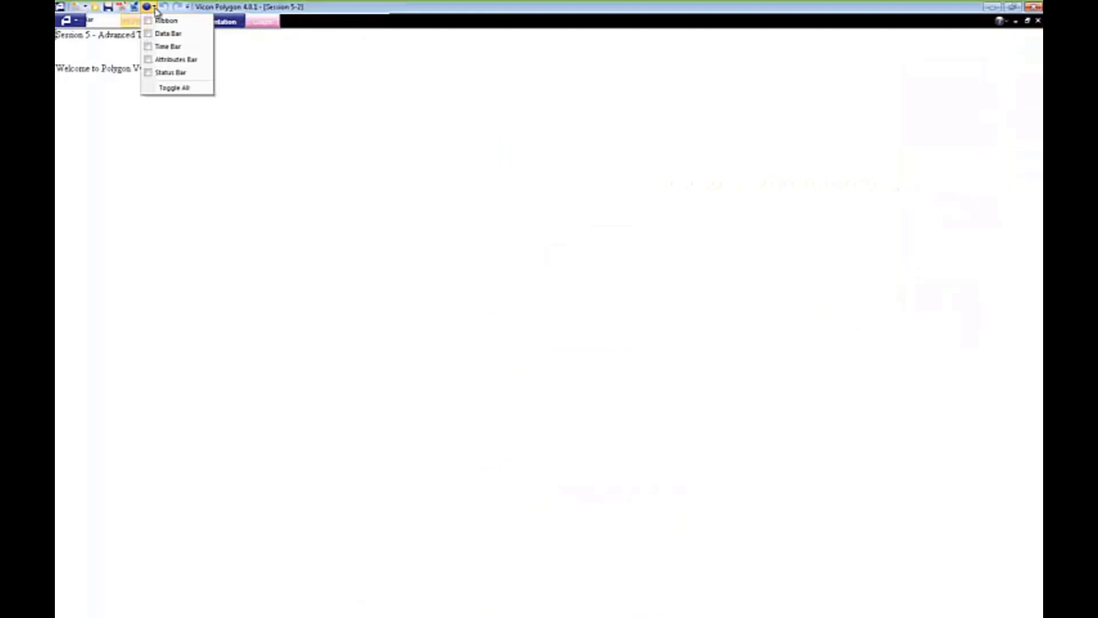
{"action": "left_click", "coordinate": [169, 88]}
{"action": "left_click", "coordinate": [154, 7]}
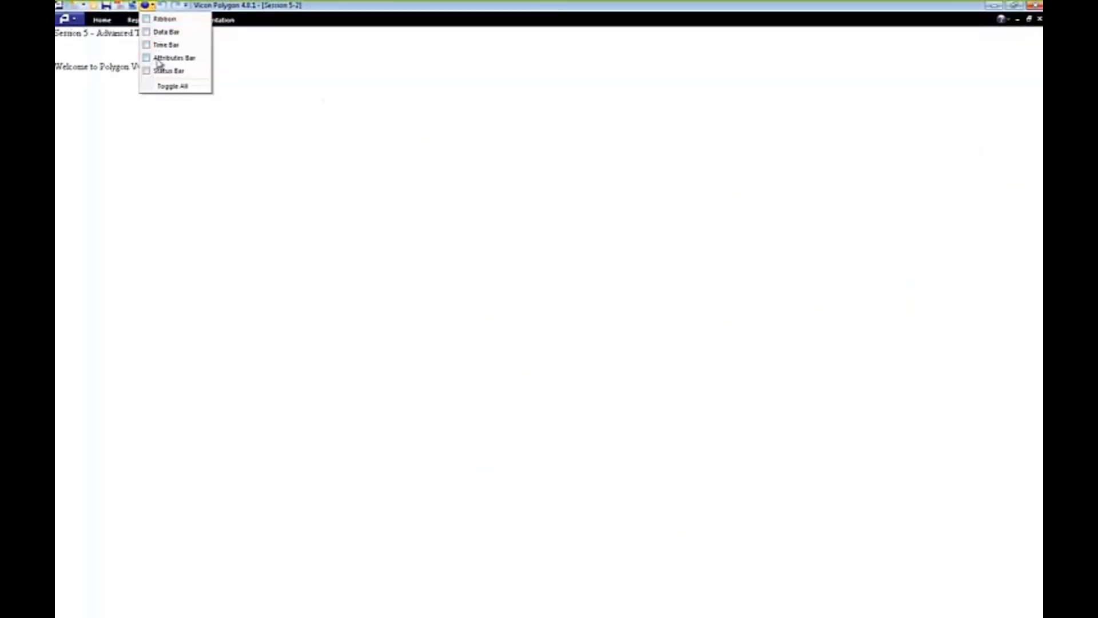
{"action": "left_click", "coordinate": [166, 86]}
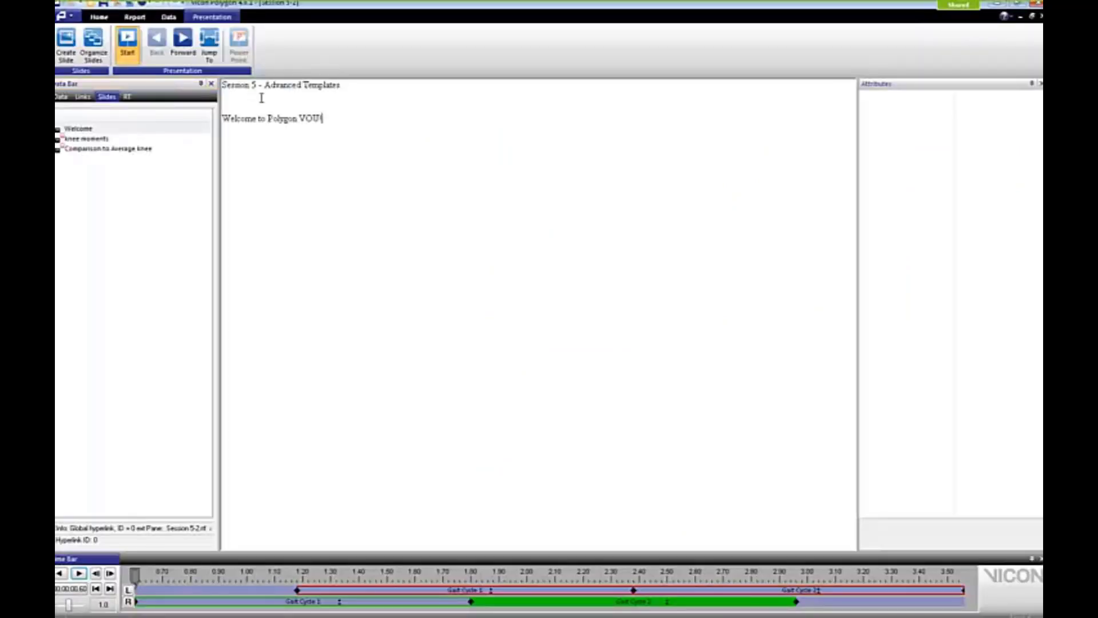
{"action": "double_click", "coordinate": [307, 5]}
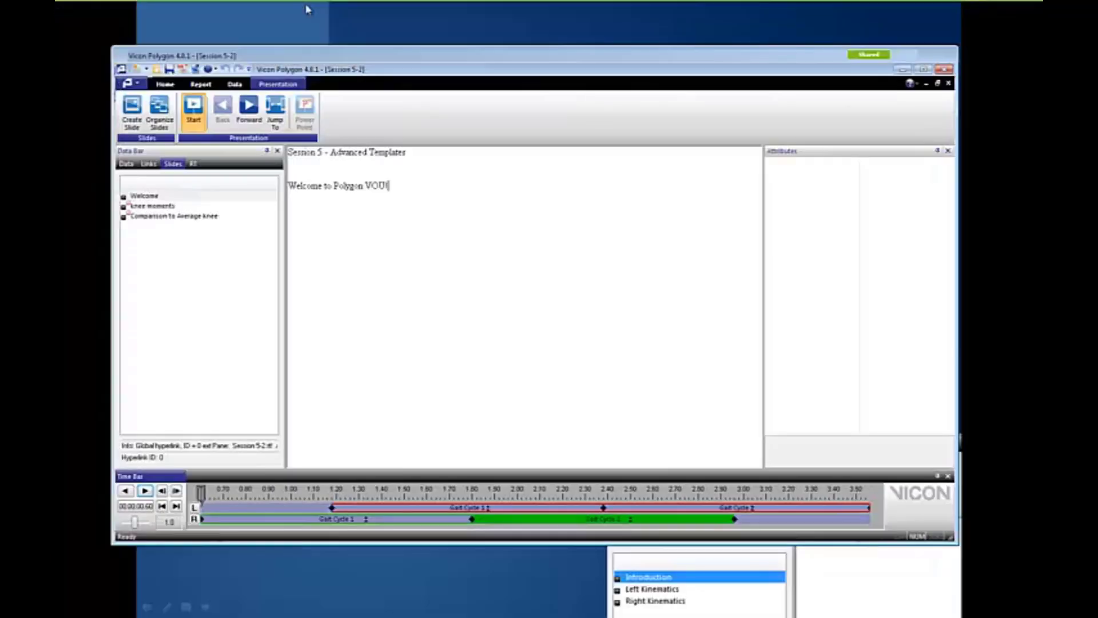
{"action": "double_click", "coordinate": [331, 56]}
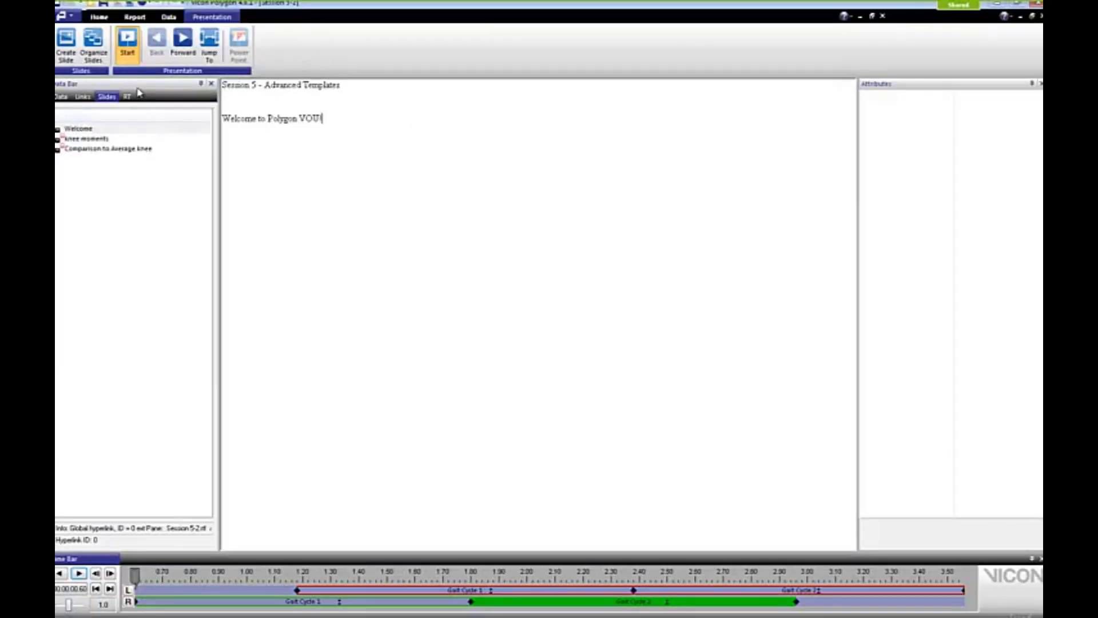
Close the Attributes bar and display the knee moments slide followed by the Comparison to Average knee slide
{"action": "left_click", "coordinate": [130, 40]}
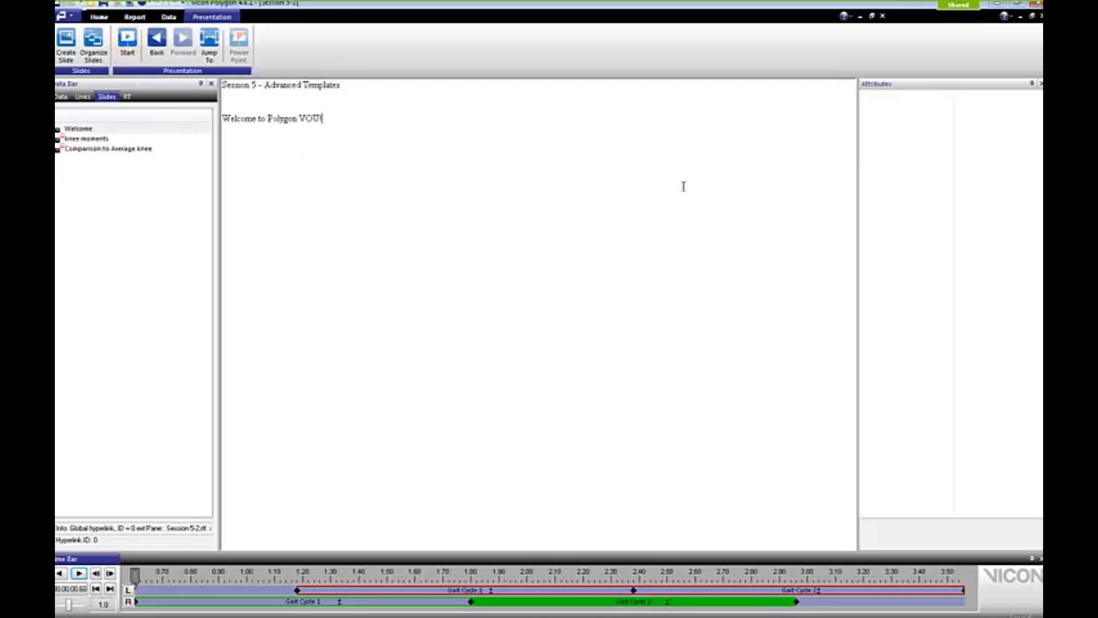
{"action": "left_click", "coordinate": [1040, 84]}
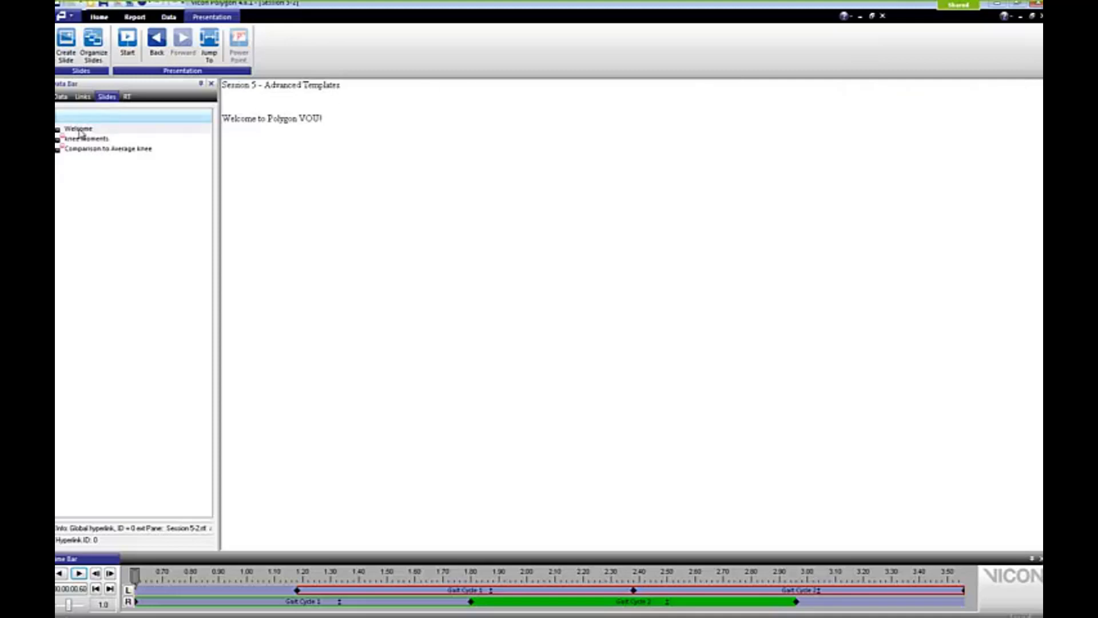
{"action": "left_click", "coordinate": [79, 139]}
{"action": "left_click", "coordinate": [77, 150]}
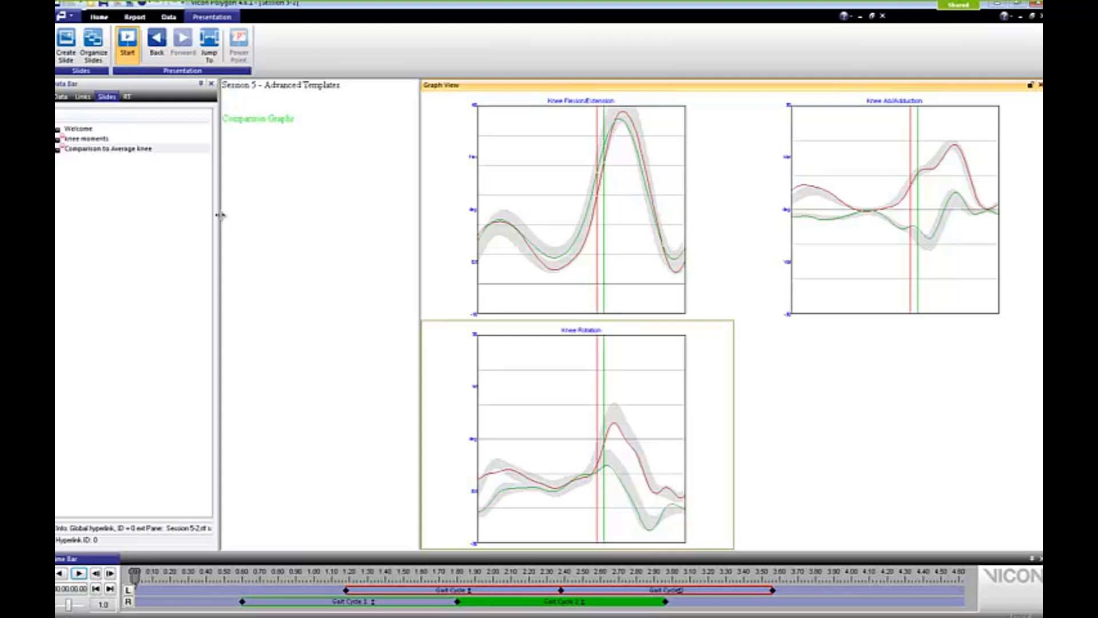
Widen the data bar and add the left knee angles from Walking 1.c3d's kinematic data to the empty area beside the Knee Rotation graph
{"action": "left_click_drag", "start_coordinate": [221, 216], "coordinate": [250, 215]}
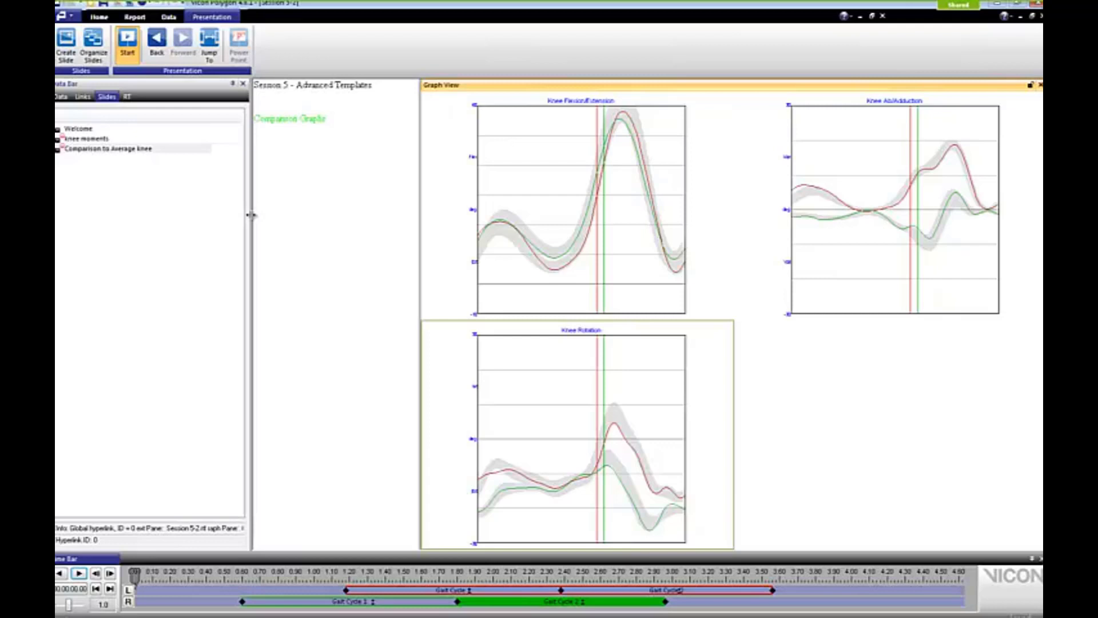
{"action": "left_click", "coordinate": [63, 97]}
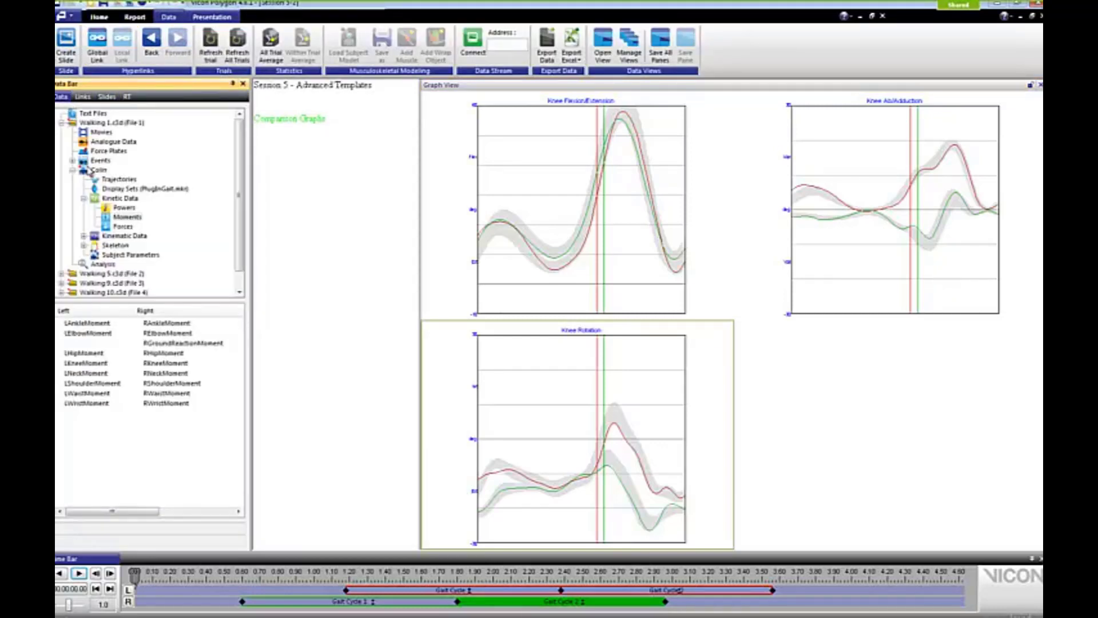
{"action": "double_click", "coordinate": [96, 198]}
{"action": "left_click", "coordinate": [84, 207]}
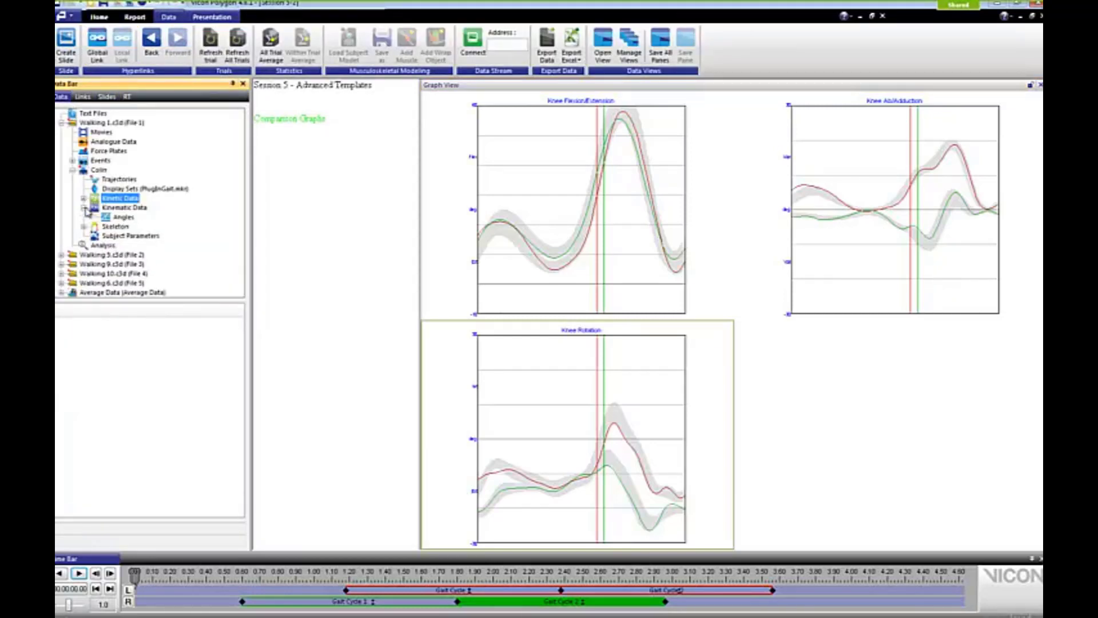
{"action": "left_click", "coordinate": [122, 217]}
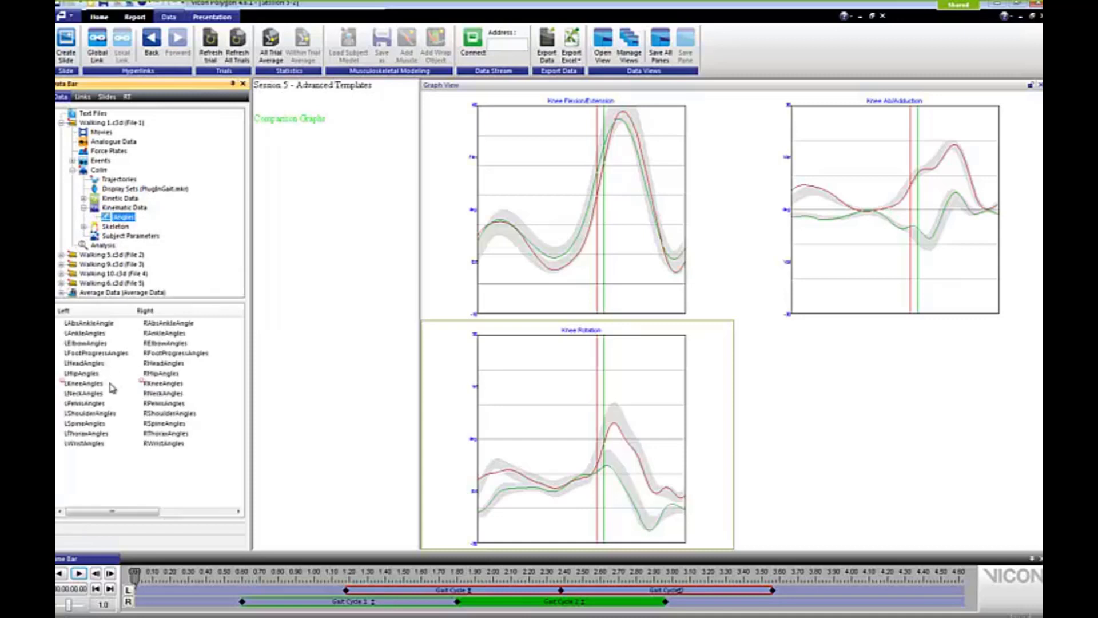
{"action": "left_click_drag", "start_coordinate": [111, 384], "coordinate": [825, 358]}
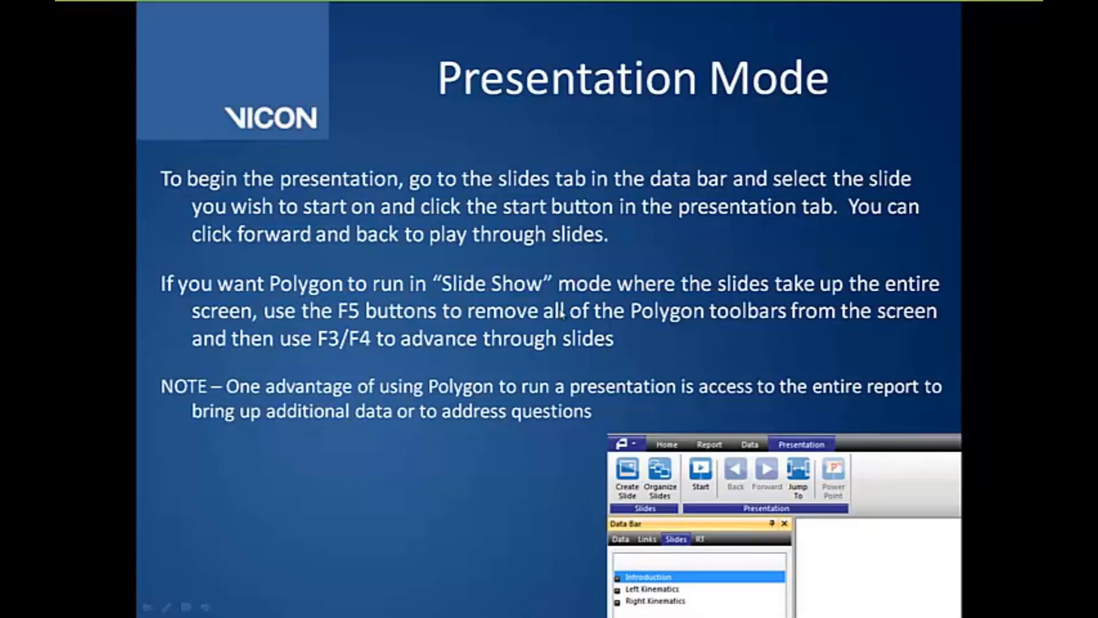
{"action": "left_click", "coordinate": [453, 369]}
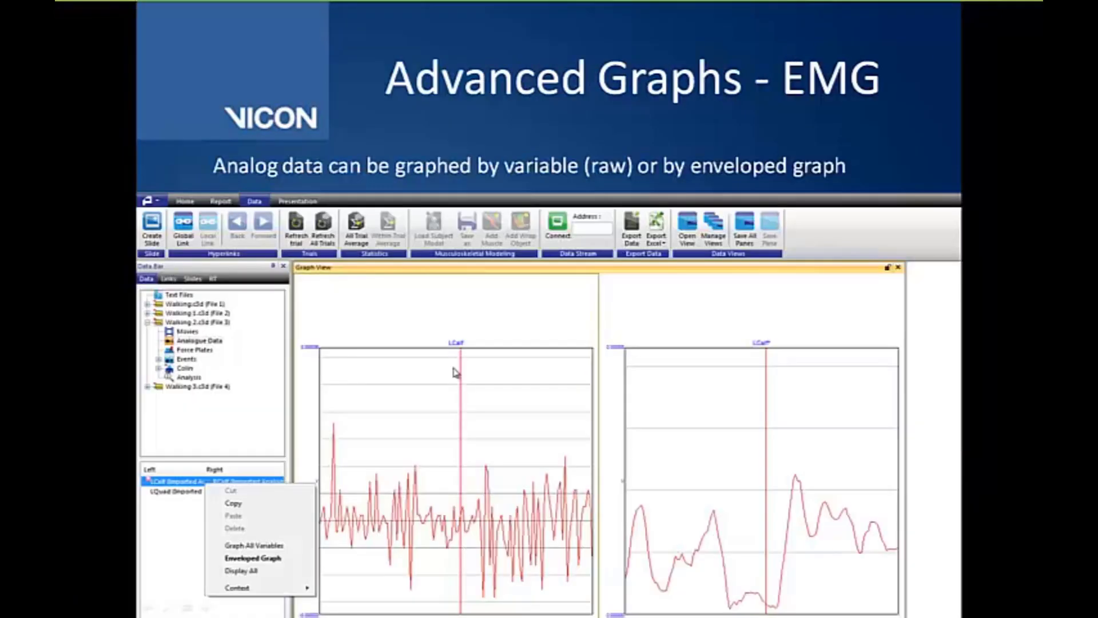